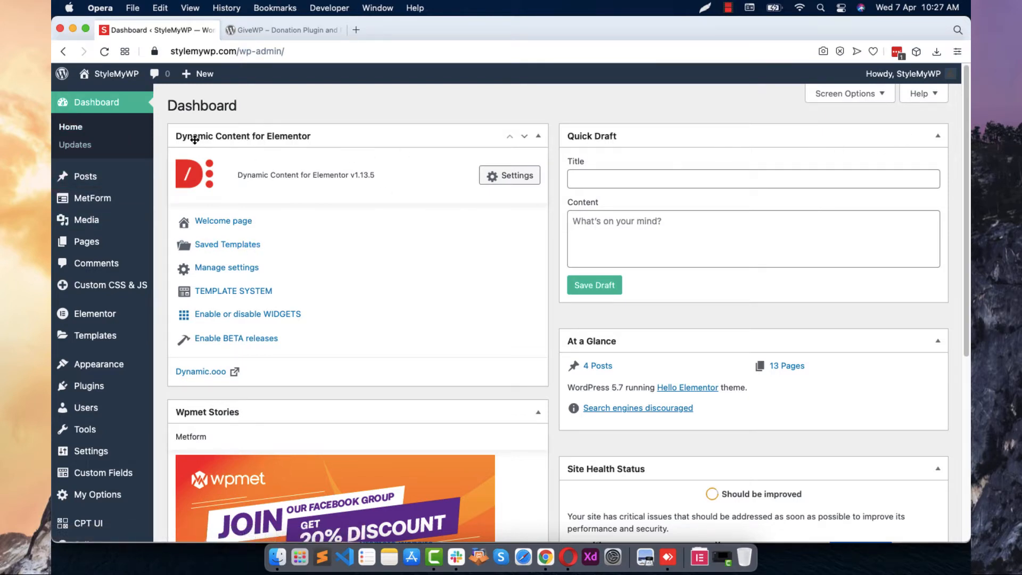
Close the GiveWP plugin page and stay on the WordPress dashboard
mouse_move(111, 314)
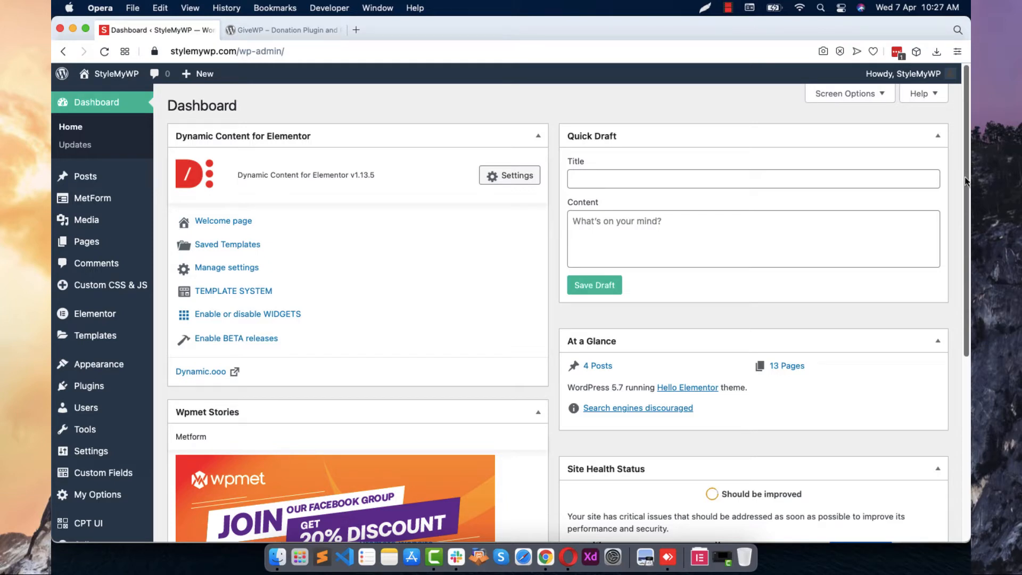
left_click_drag(966, 186, 969, 135)
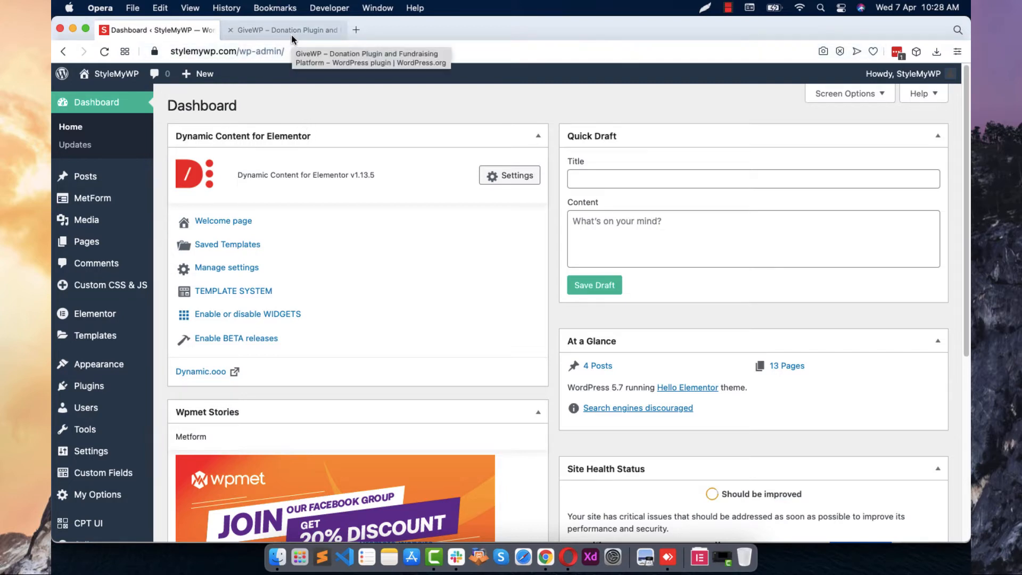
left_click(230, 30)
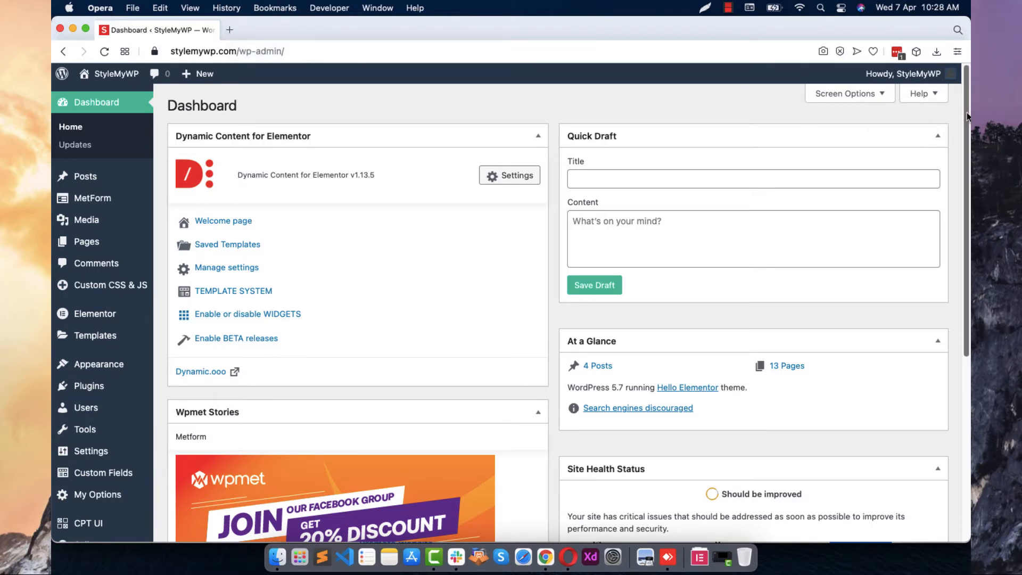
left_click_drag(966, 113, 964, 85)
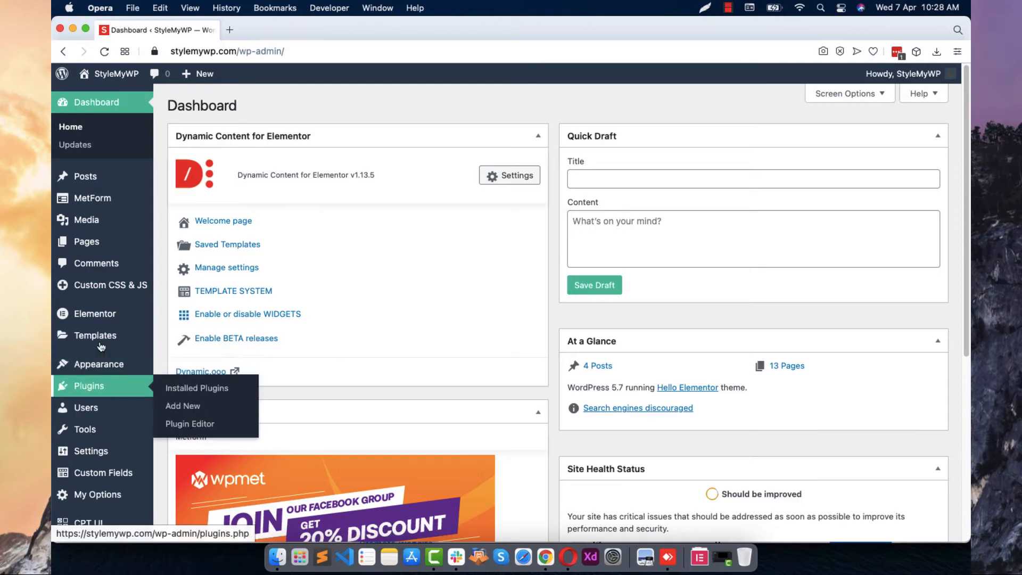
Create a new WordPress page titled "Donation" and publish it
left_click(97, 238)
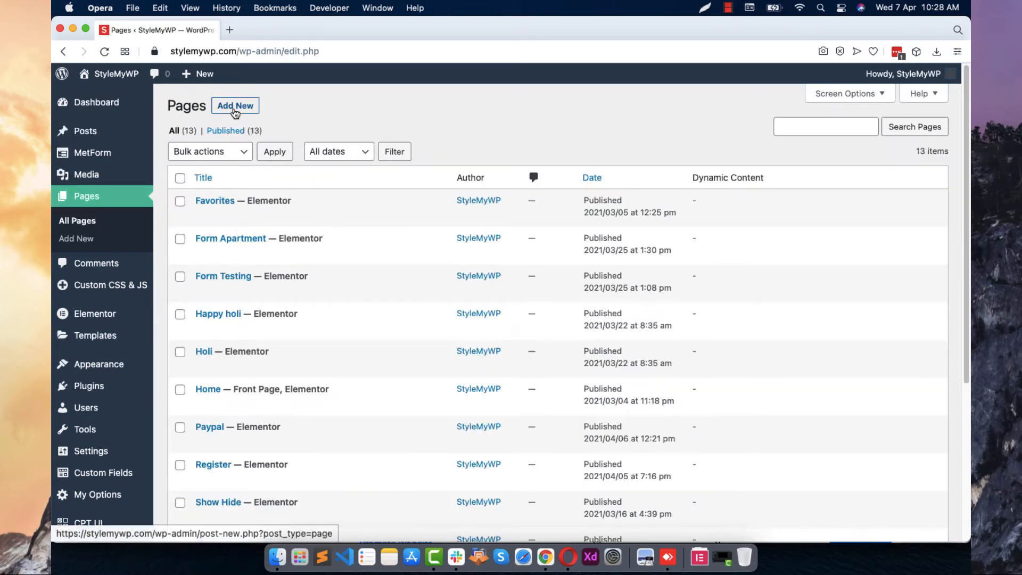
left_click(237, 105)
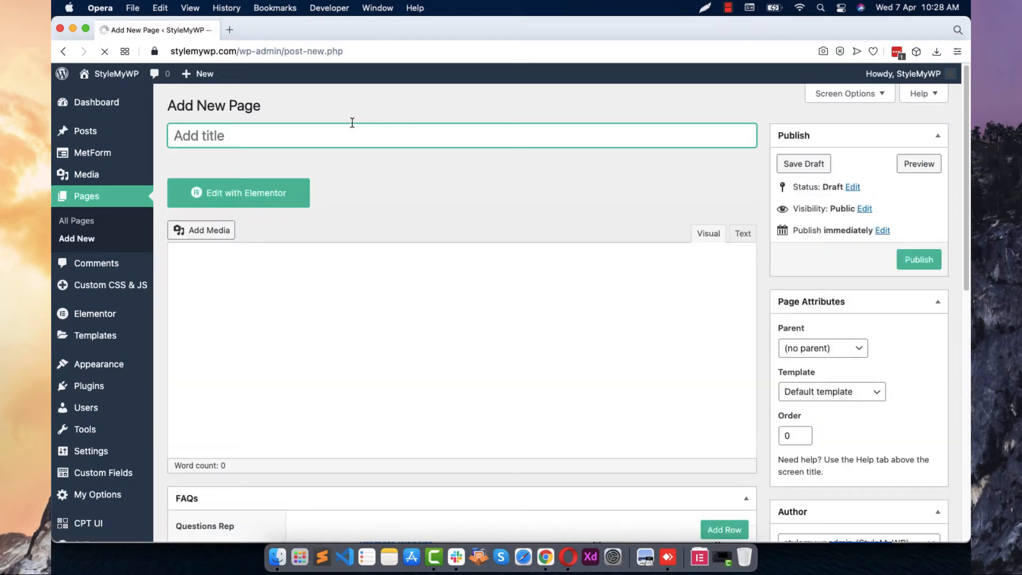
type("Don")
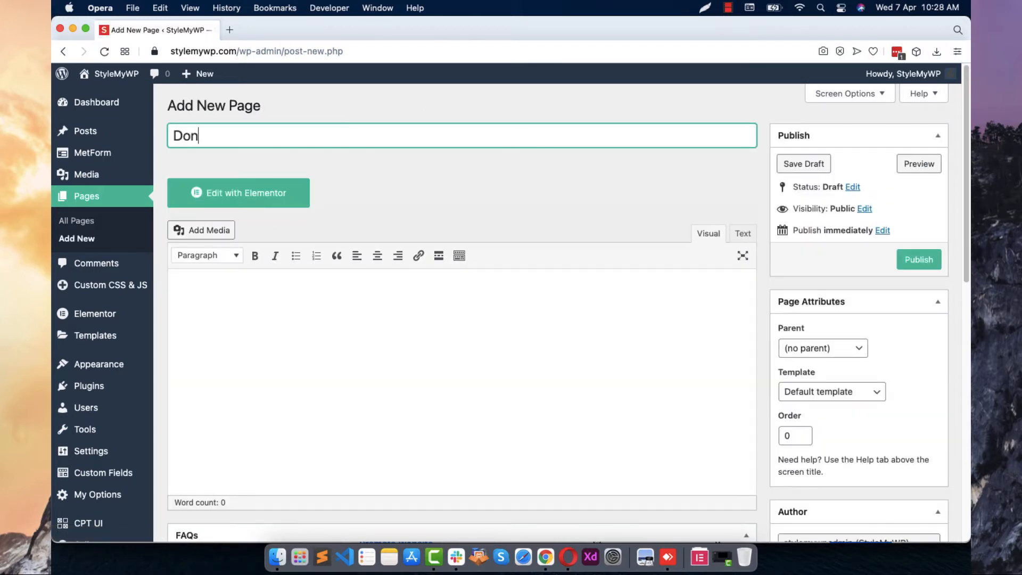
type("ation")
left_click(916, 258)
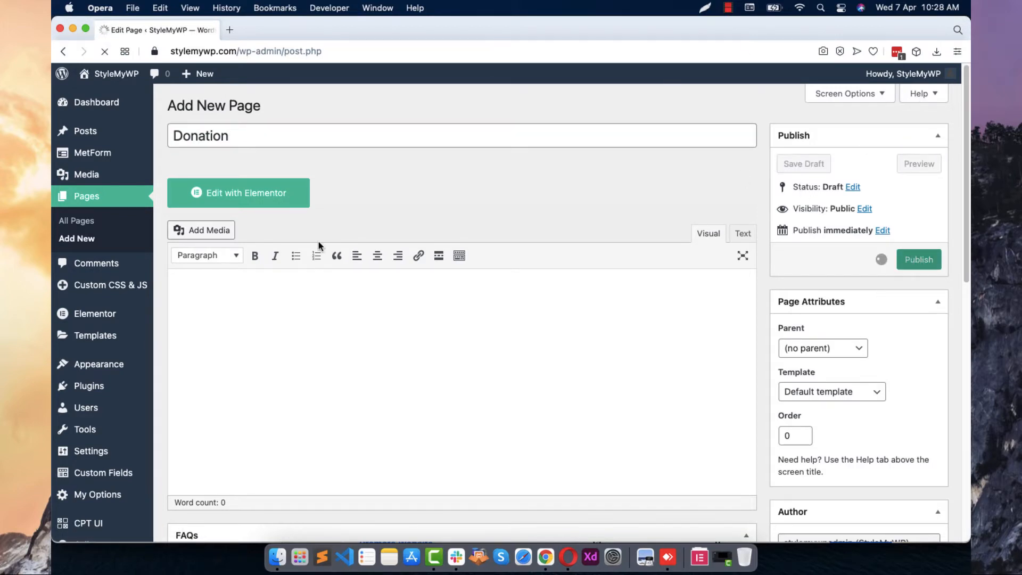
Open the Donation page for editing in Elementor and set its page layout to Elementor Full Width
left_click(272, 237)
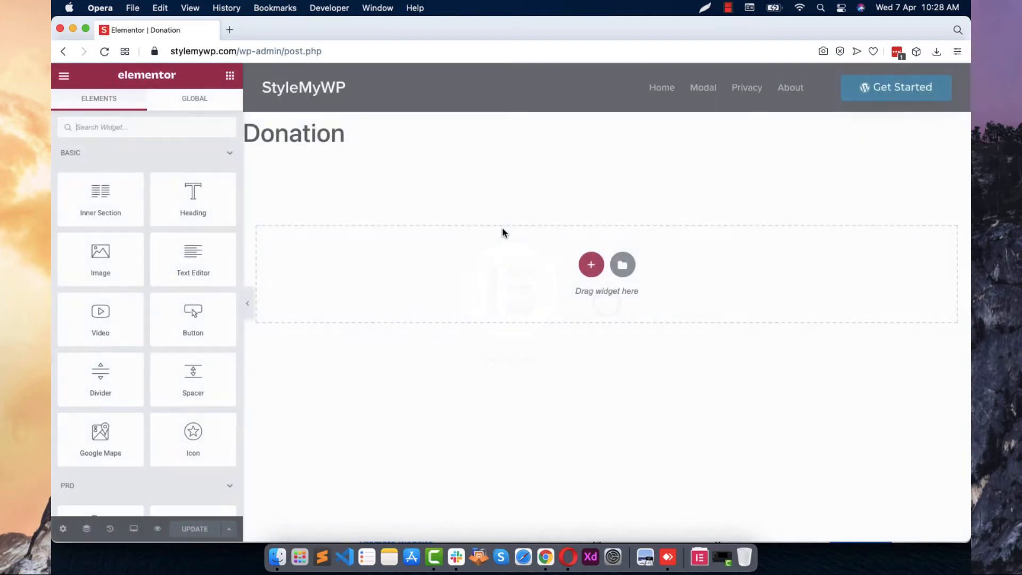
left_click(62, 529)
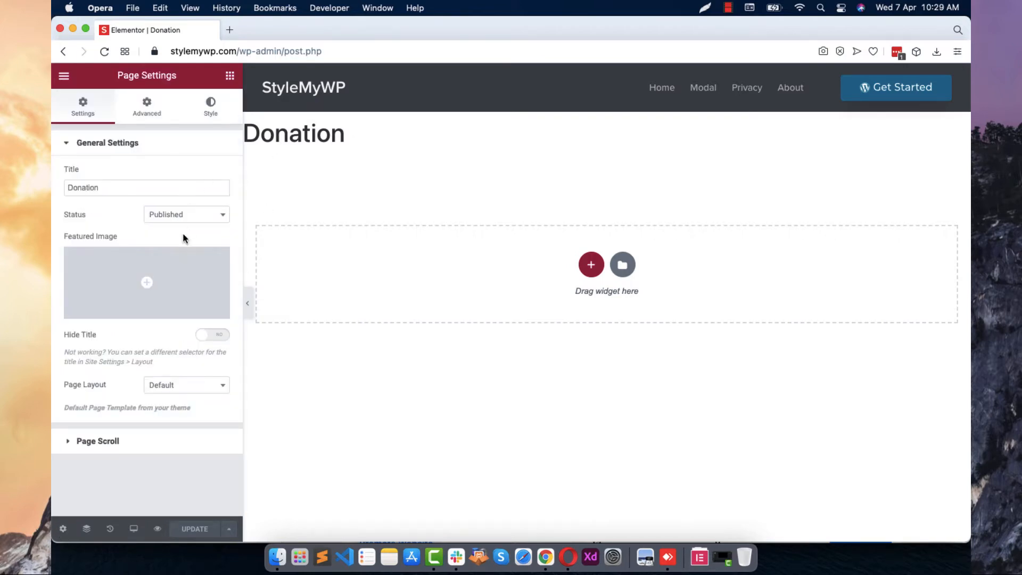
left_click(186, 385)
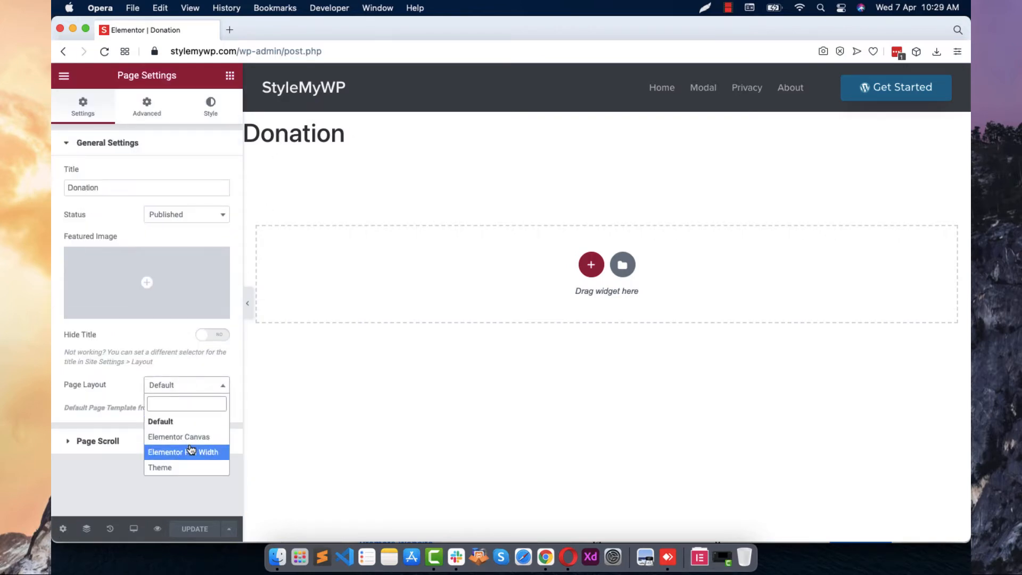
left_click(191, 451)
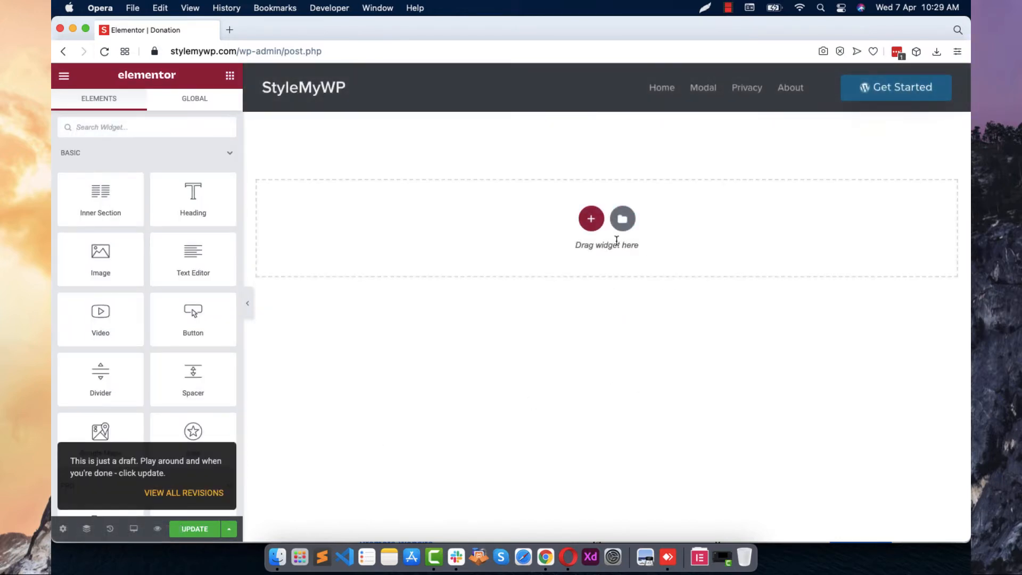
Find the Form widget by searching for "form" and add it to the empty page
left_click(590, 221)
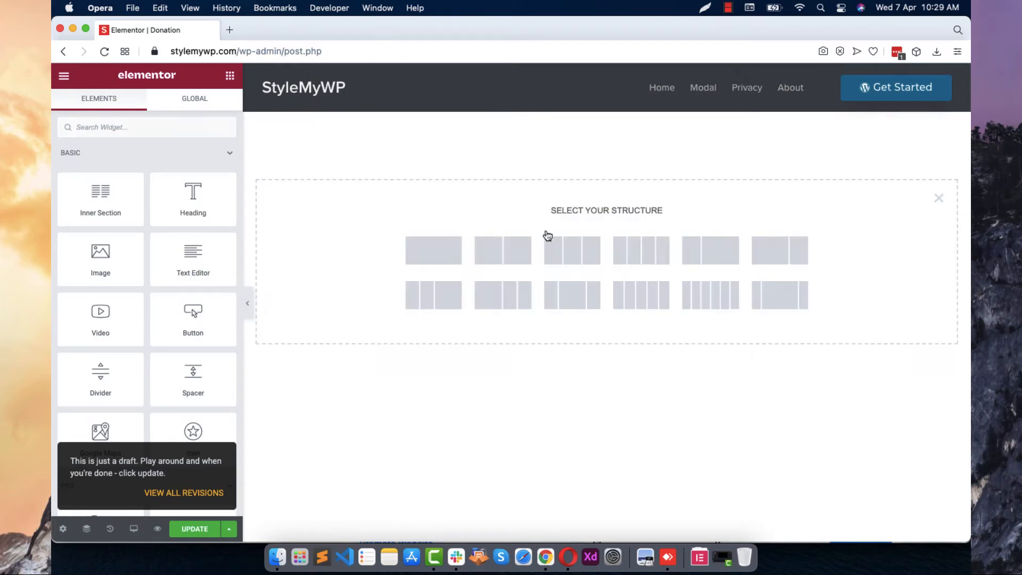
left_click(187, 126)
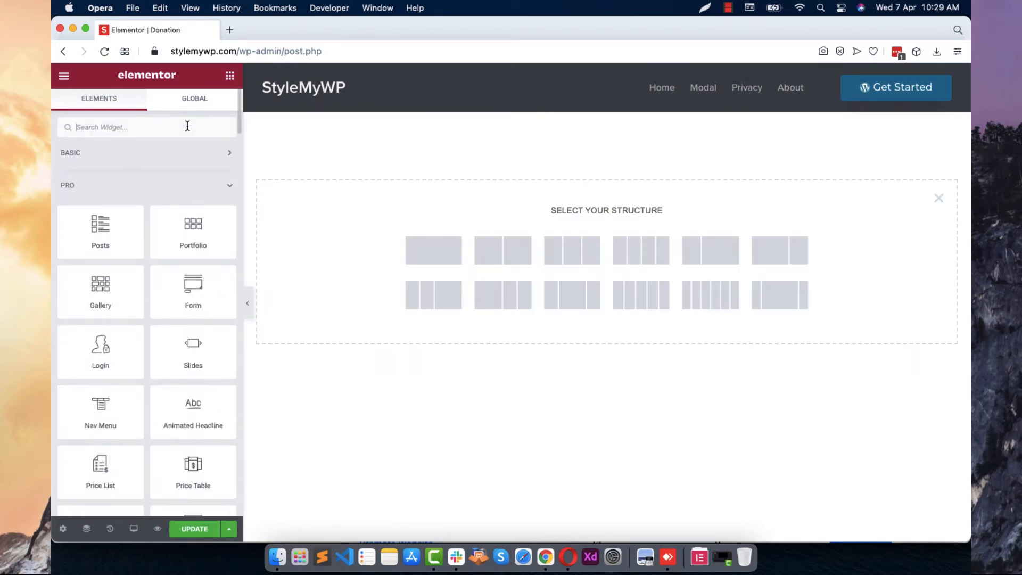
type("form")
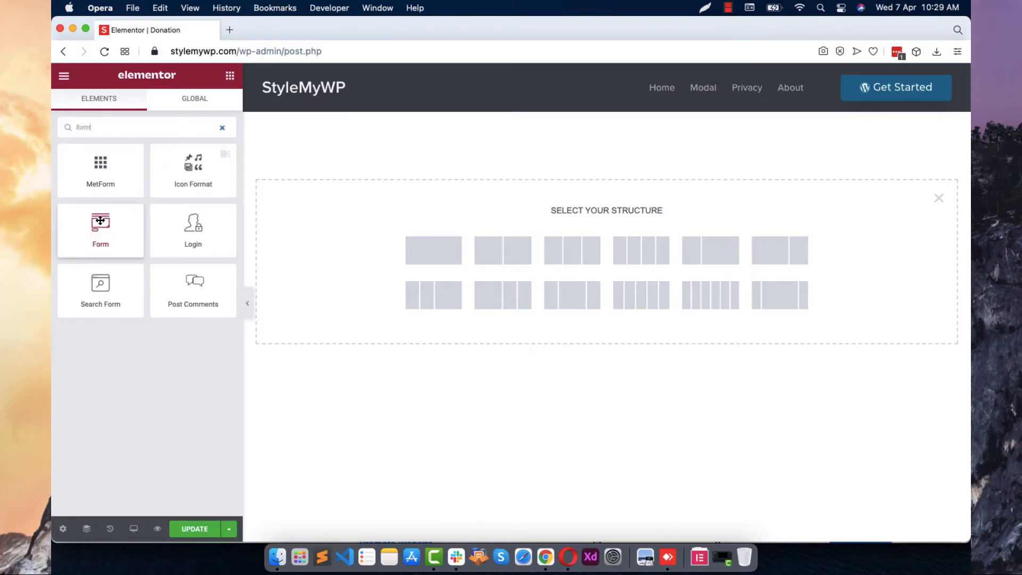
left_click_drag(100, 222, 938, 199)
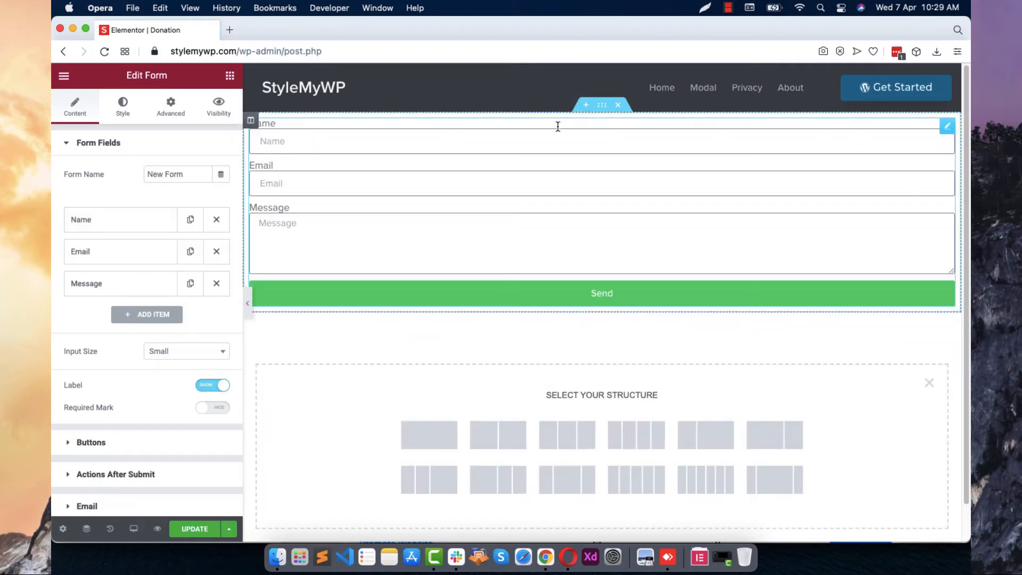
Hide the form's field labels and remove the Email field
left_click(155, 212)
left_click(155, 212)
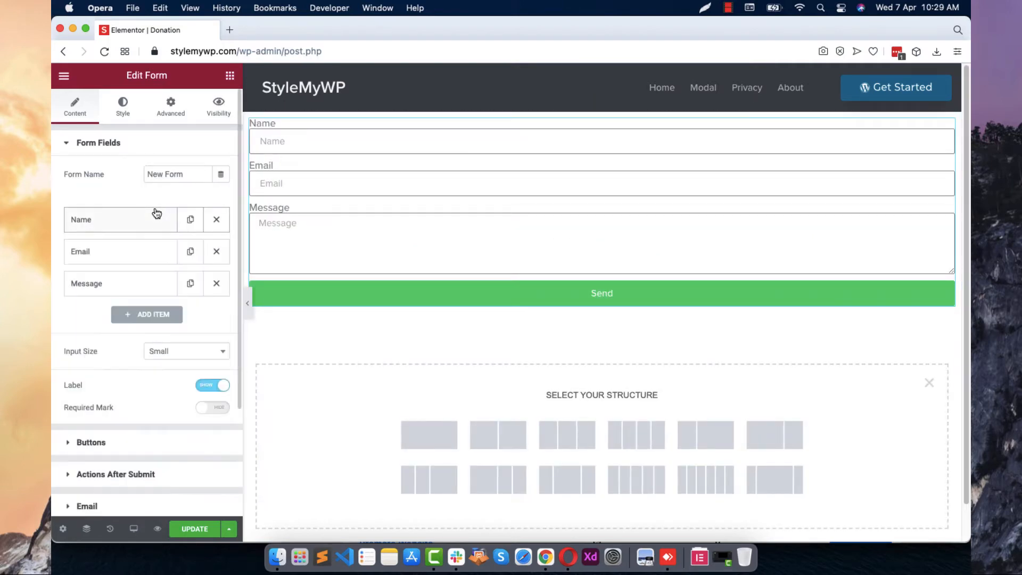
left_click(207, 385)
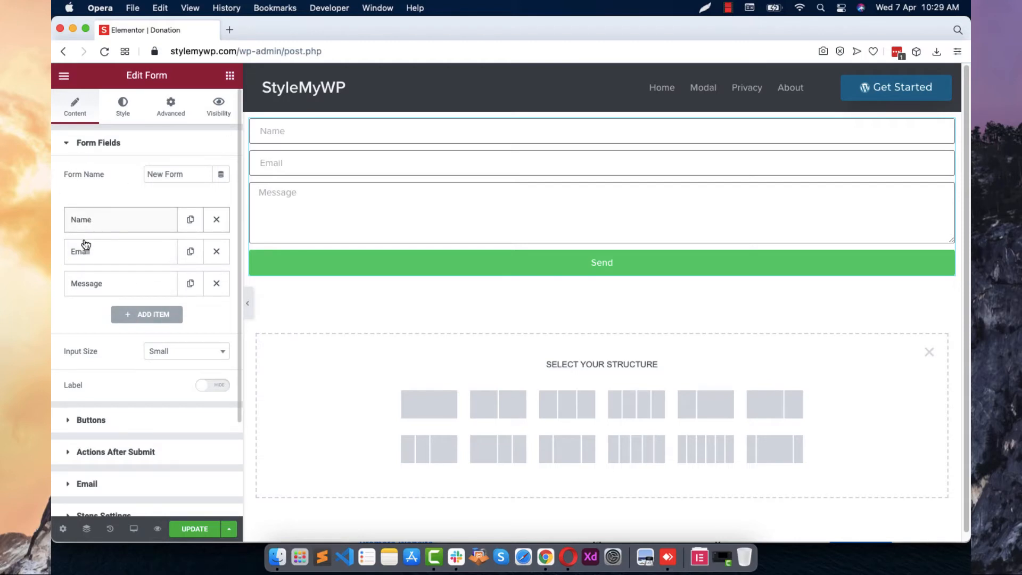
left_click(217, 252)
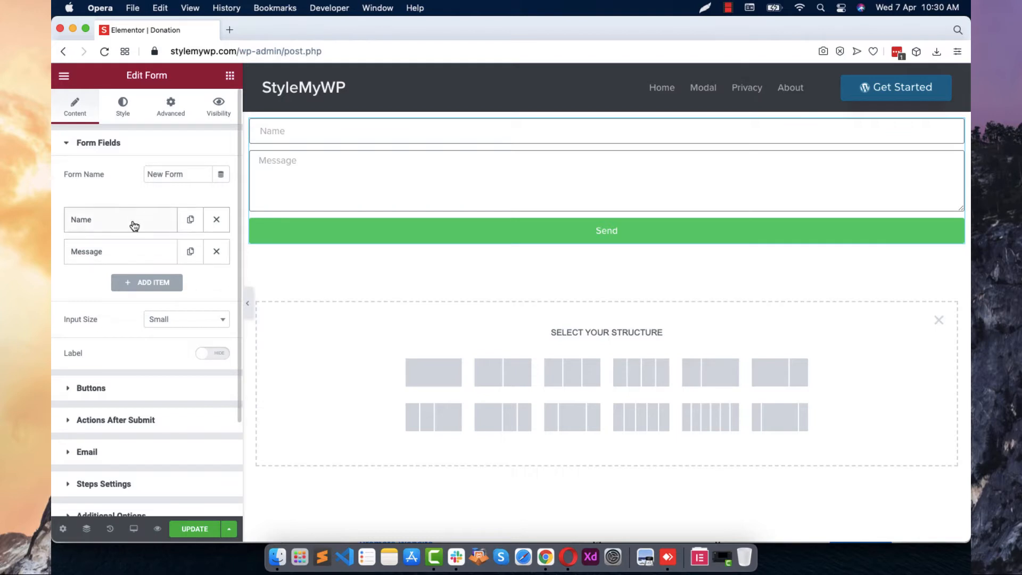
Change the Message field's type to Select and its label to "Amount"
left_click(125, 253)
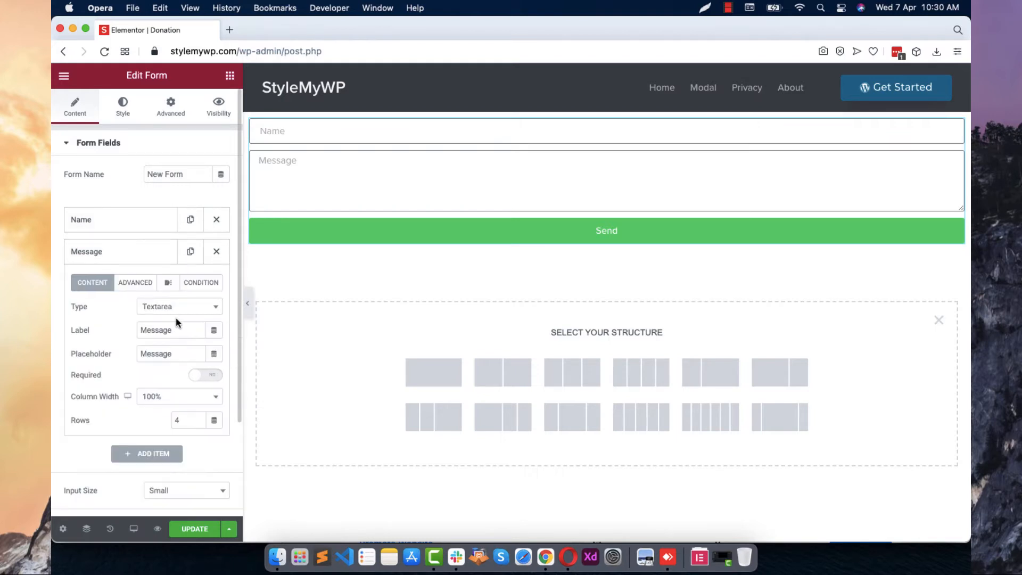
left_click(178, 309)
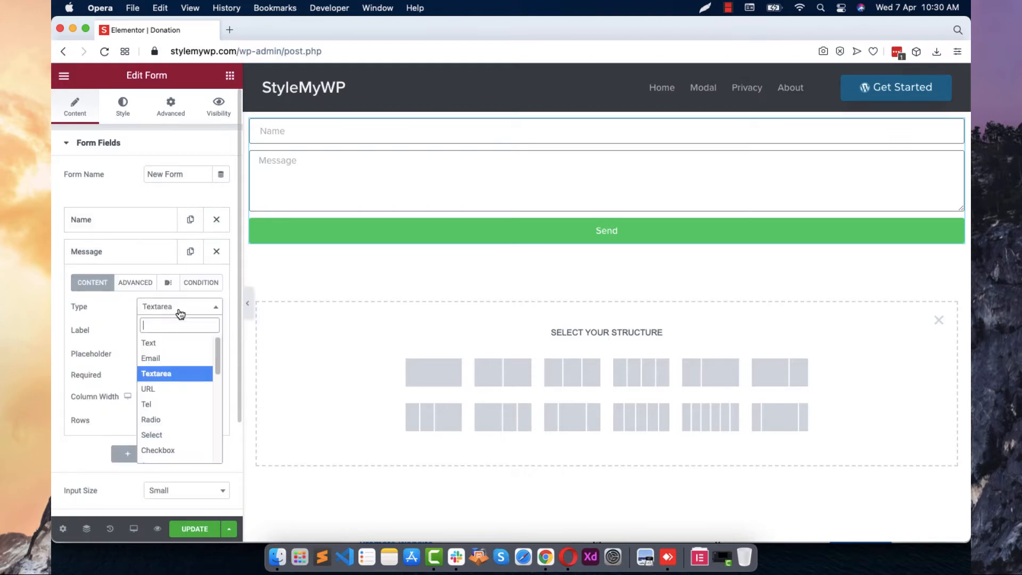
left_click(162, 431)
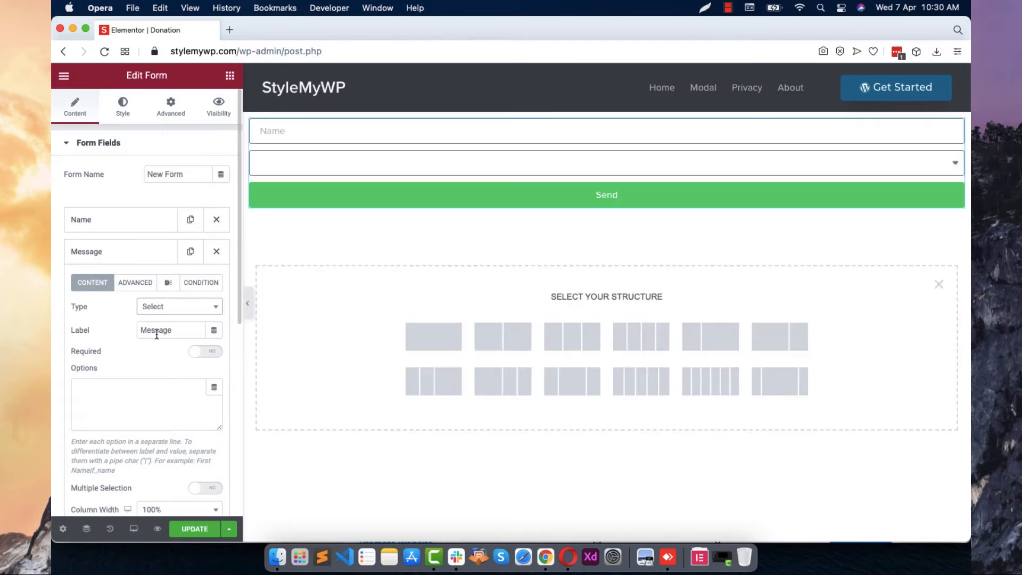
double_click(157, 331)
type("Amount")
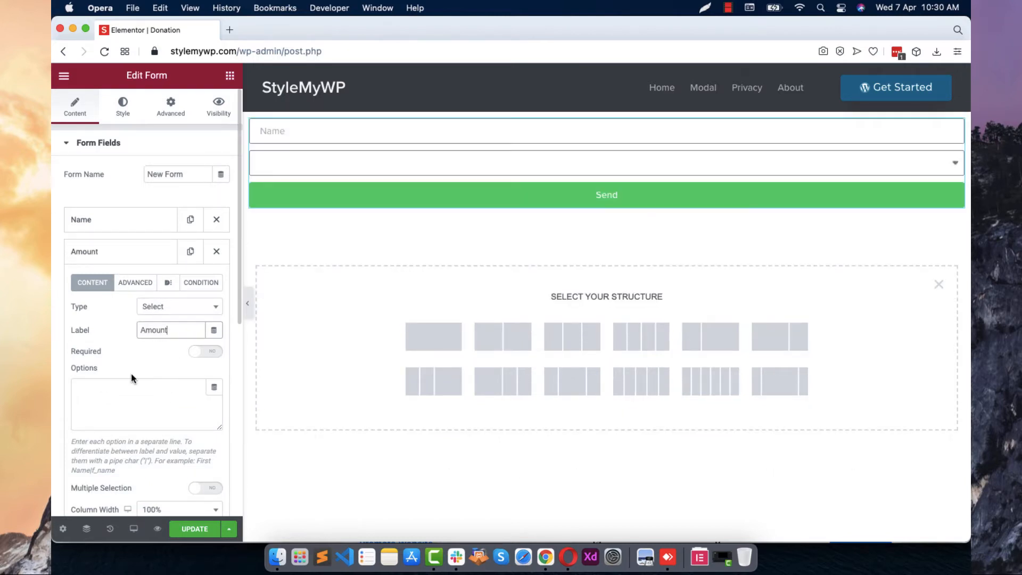
Add the option "$10 Donation|10" to the Amount field
left_click(134, 390)
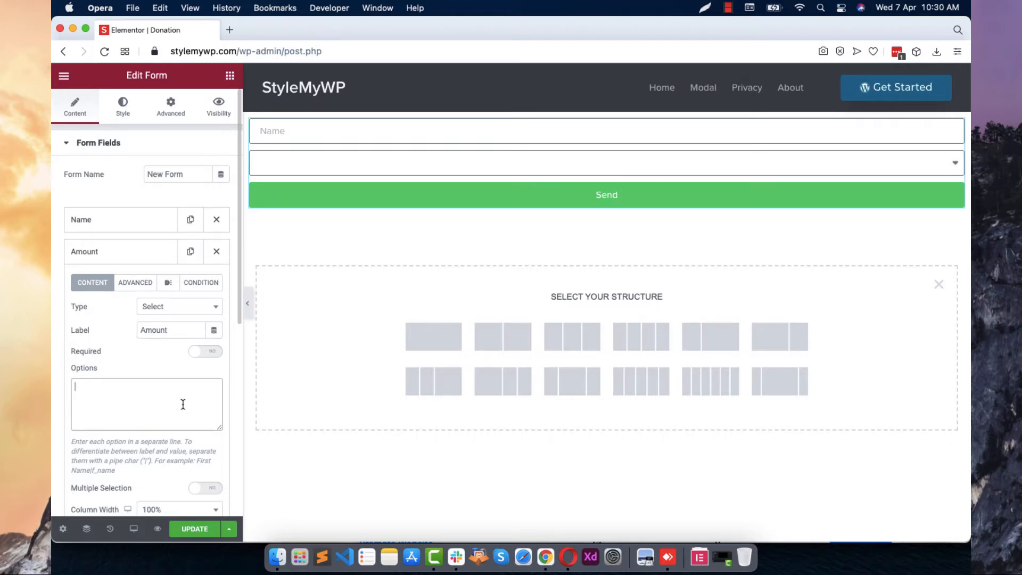
type("10")
type("|10")
type("$")
type(" Do")
type("nation")
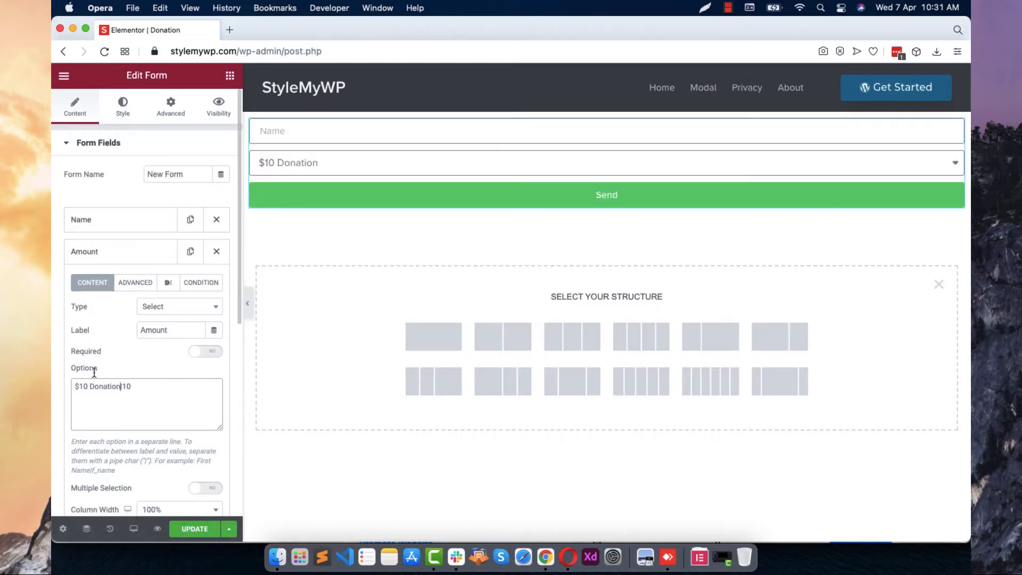
Duplicate the $10 Donation option line twice so the Amount field has three option lines
left_click_drag(110, 386, 66, 385)
left_click(139, 401)
left_click_drag(134, 389, 125, 386)
triple_click(137, 388)
key("super+c")
key("Right")
key("Return")
key("super+v")
key("Return")
key("super+v")
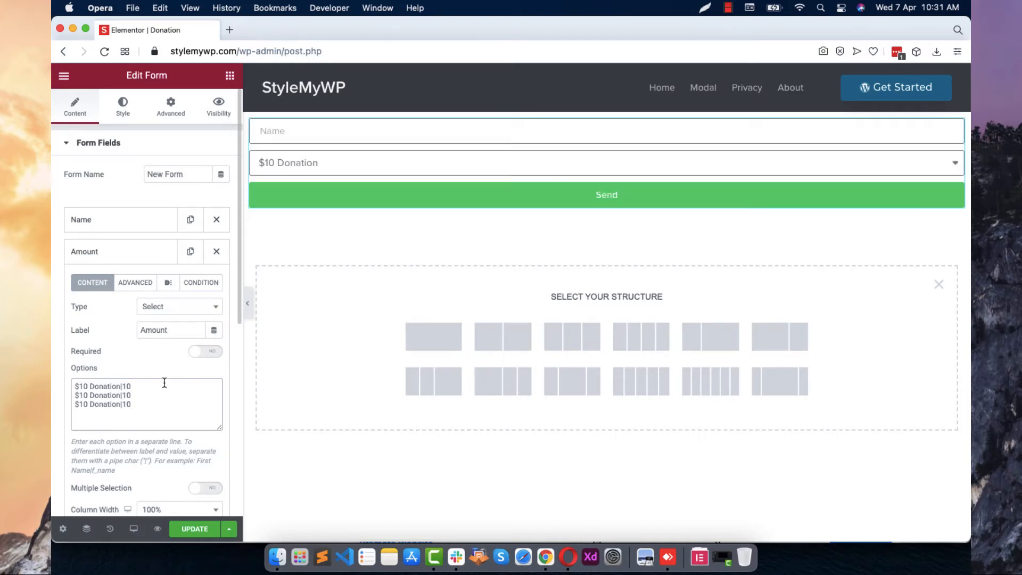
Change the second Amount option to "$30 Donation|30" and the third to "$100 Donation|100"
left_click(83, 395)
key("BackSpace")
type("3")
key("BackSpace")
type("30")
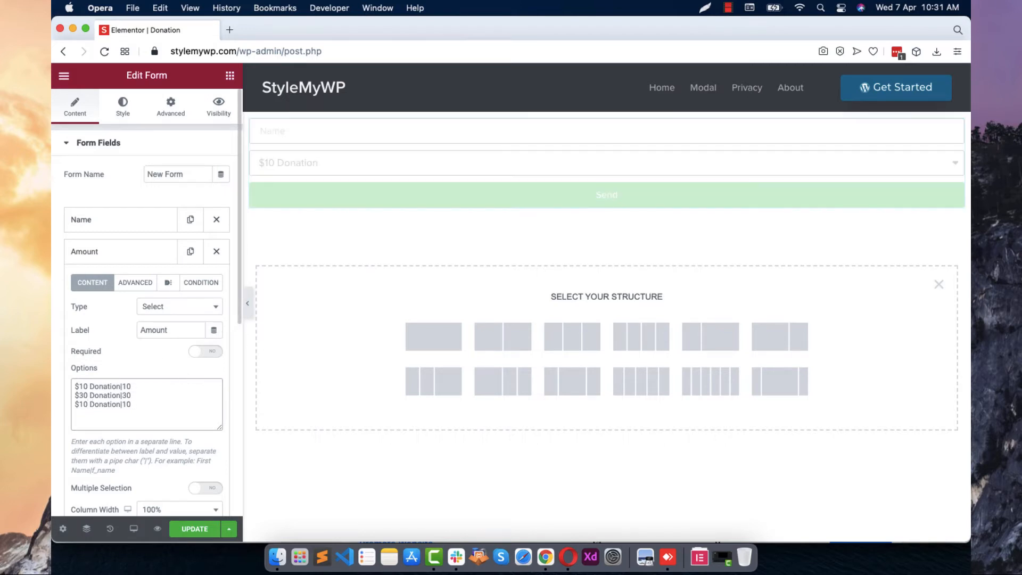
left_click(149, 401)
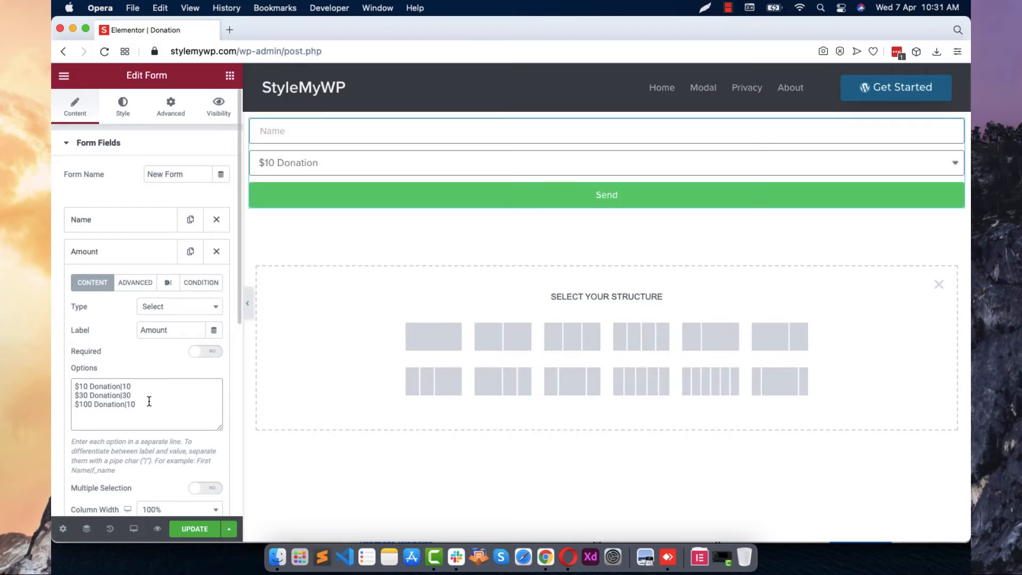
type("0")
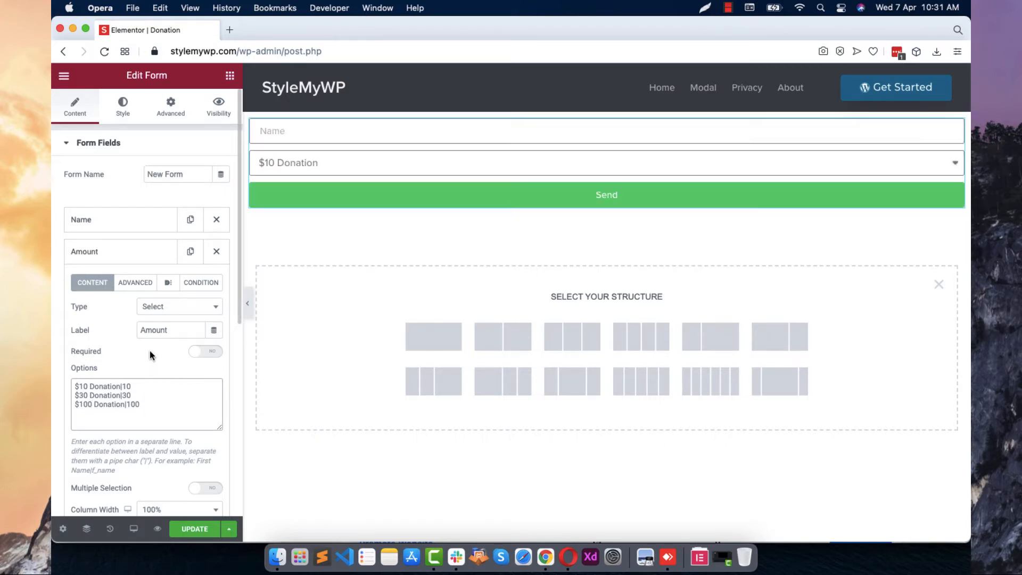
Preview the form at full width, test the amount dropdown by choosing $30 Donation, and return to the field's options
left_click(246, 304)
left_click(235, 164)
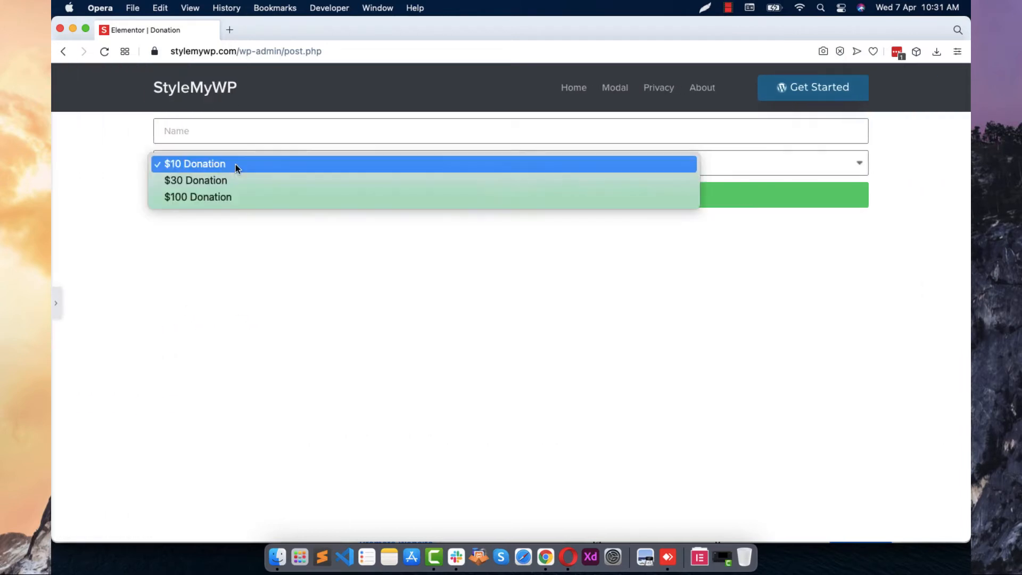
left_click(247, 180)
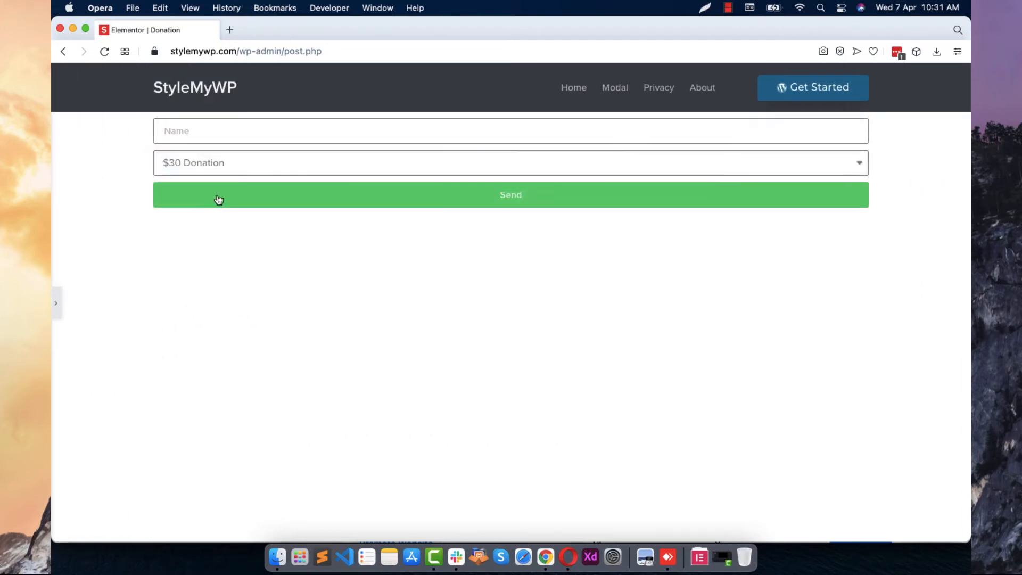
left_click(56, 303)
left_click_drag(135, 397, 117, 396)
left_click(148, 418)
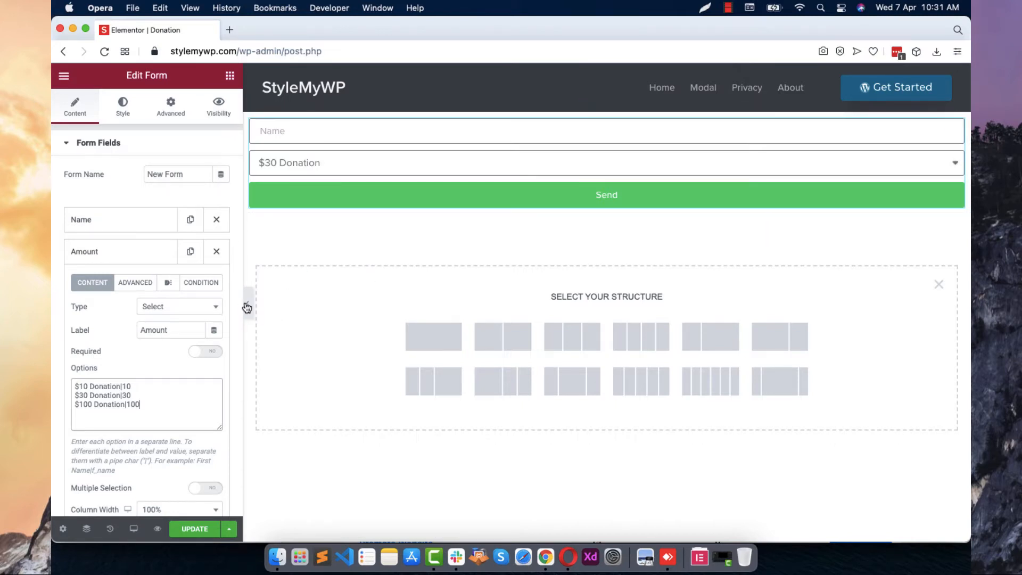
Set the Amount field's ID to "amount" and save the donation page
left_click(195, 529)
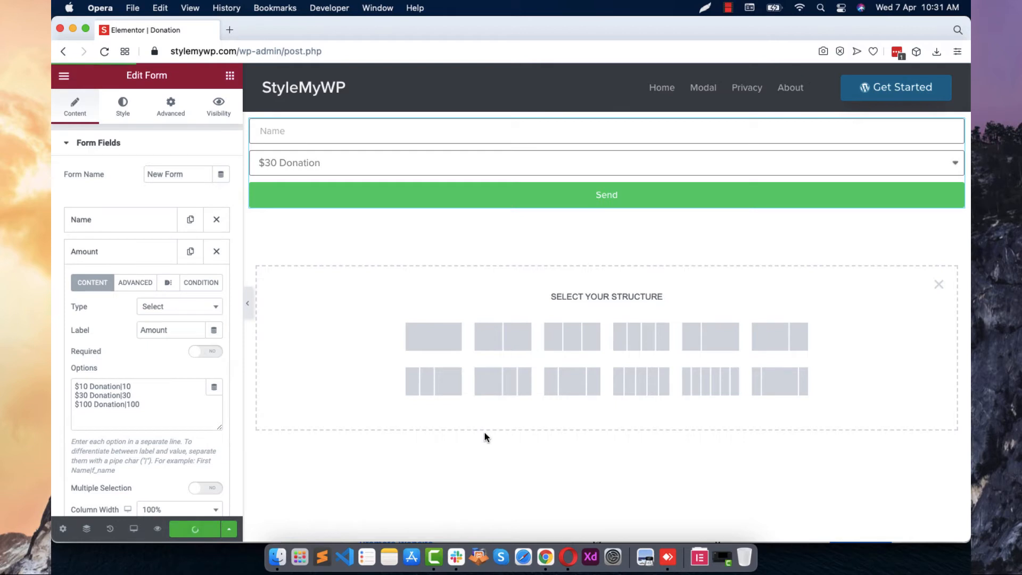
left_click(137, 283)
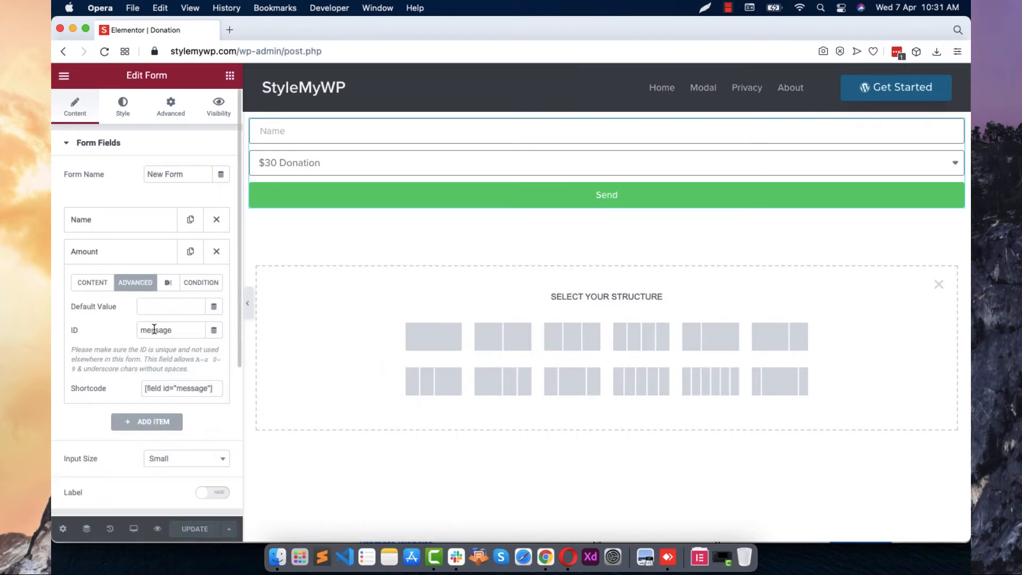
double_click(154, 330)
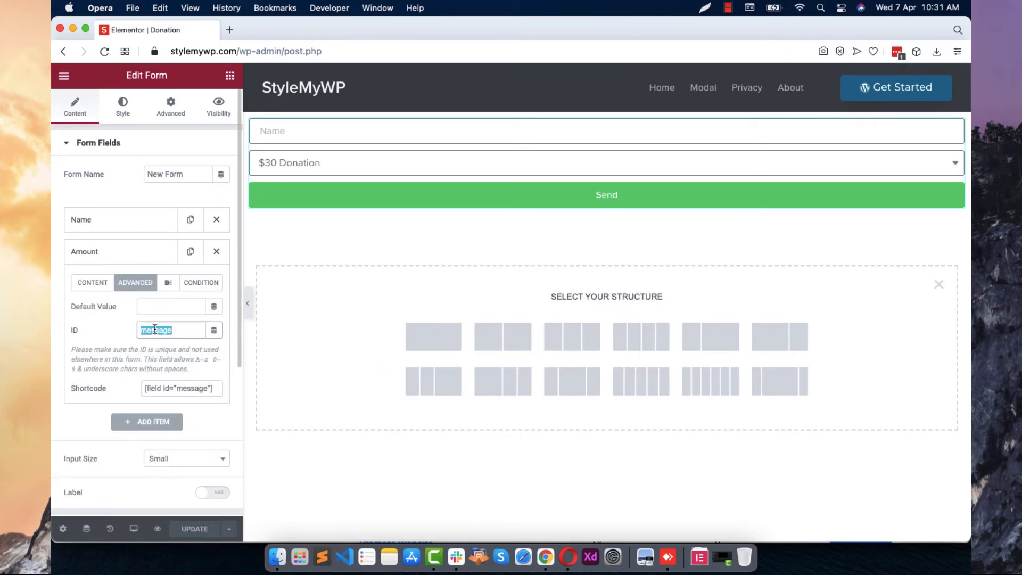
type("sa")
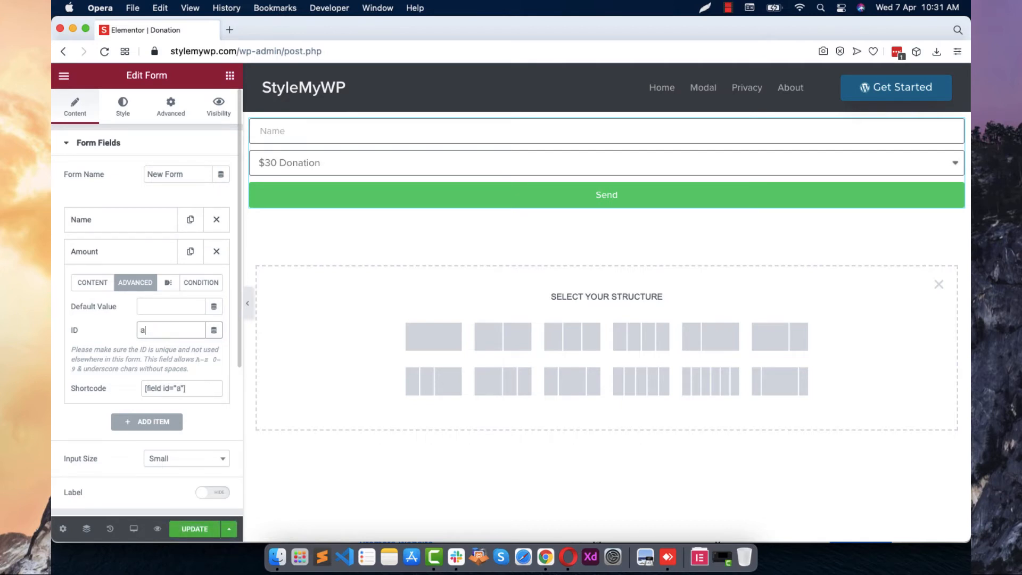
type("mount")
key("super+s")
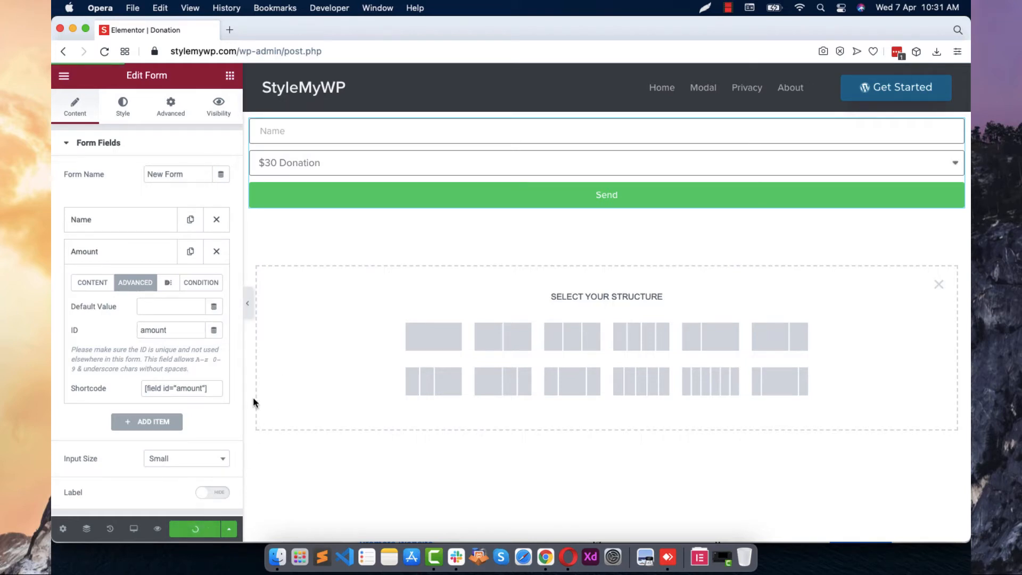
Open the stylemywp.com/wp-admin/ dashboard in a new browser tab and start a new page
left_click(233, 32)
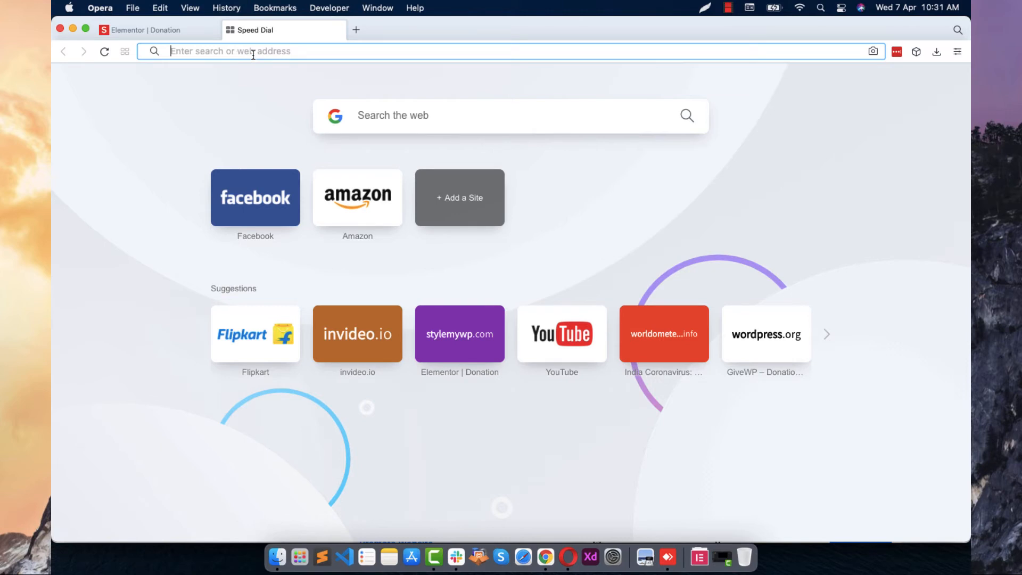
type("sty")
key("Return")
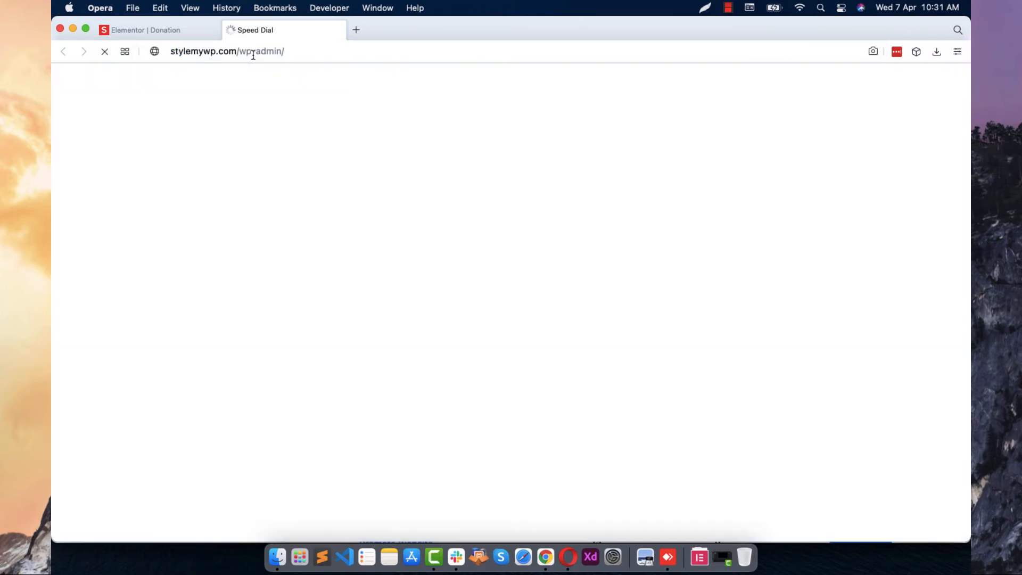
mouse_move(115, 216)
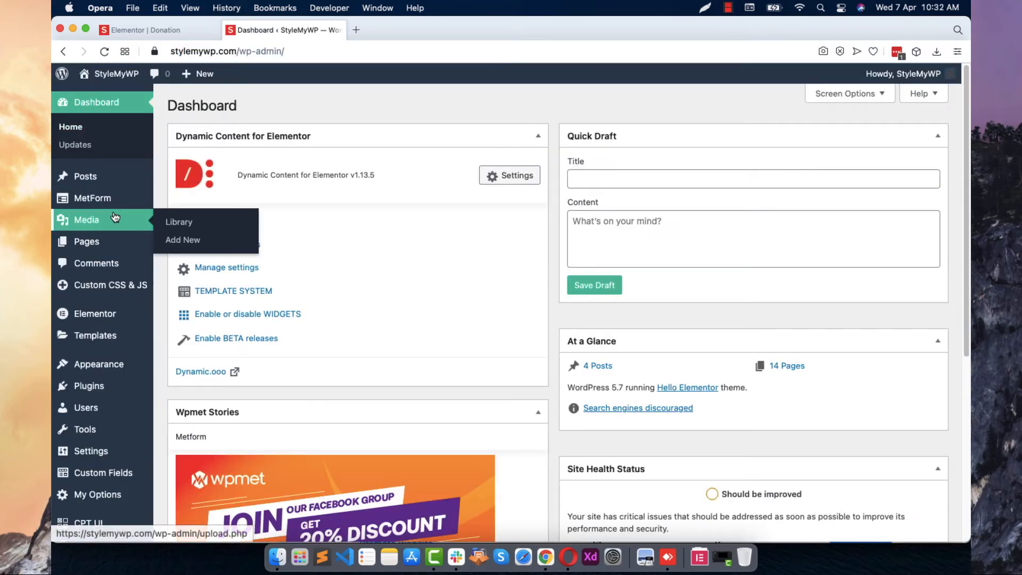
left_click(183, 261)
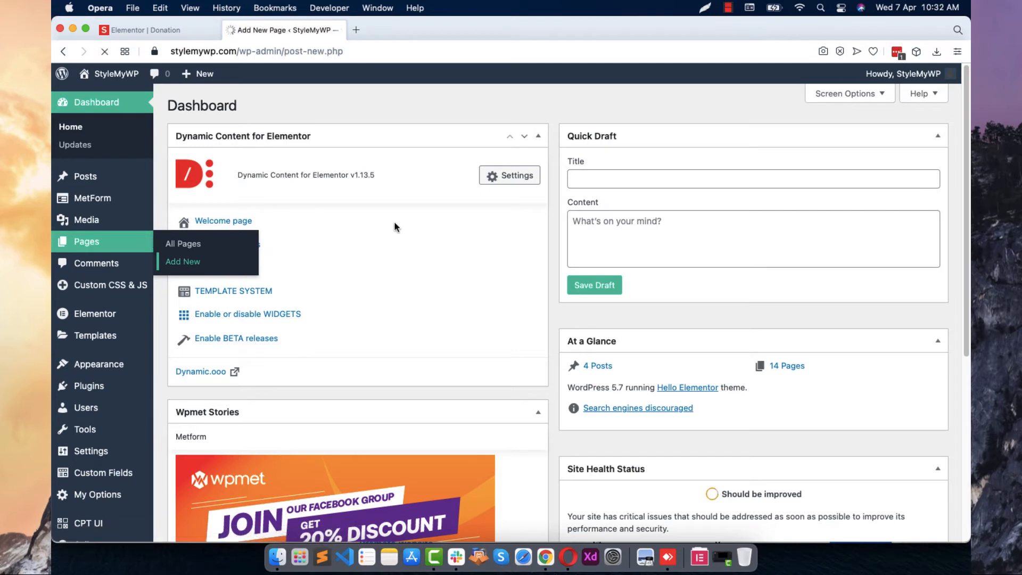
Title the new page "Secure Payment" and publish it
type("Secure")
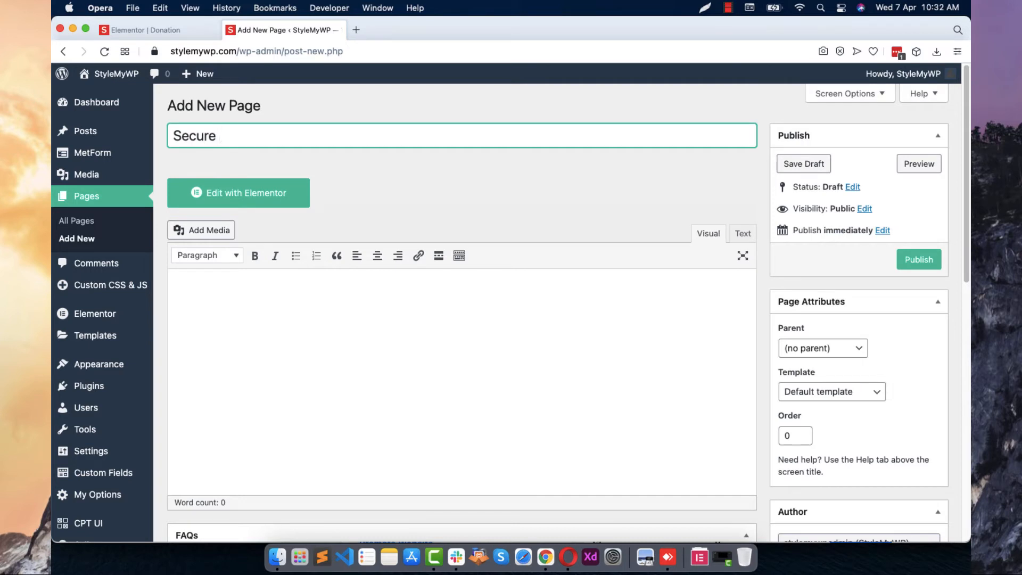
type(" Payment")
left_click(914, 261)
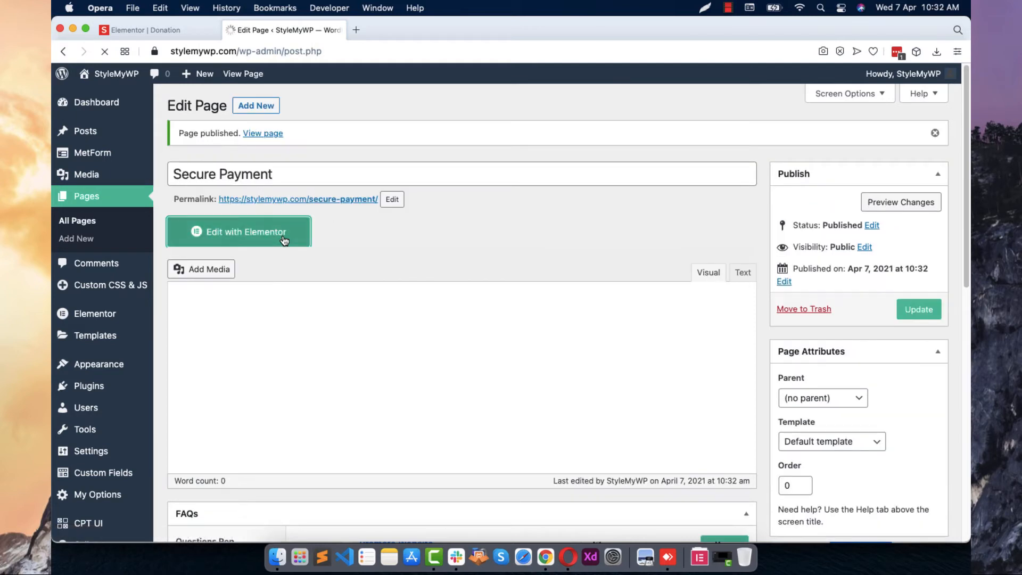
Open the Secure Payment page for editing in Elementor
left_click(282, 234)
left_click(152, 32)
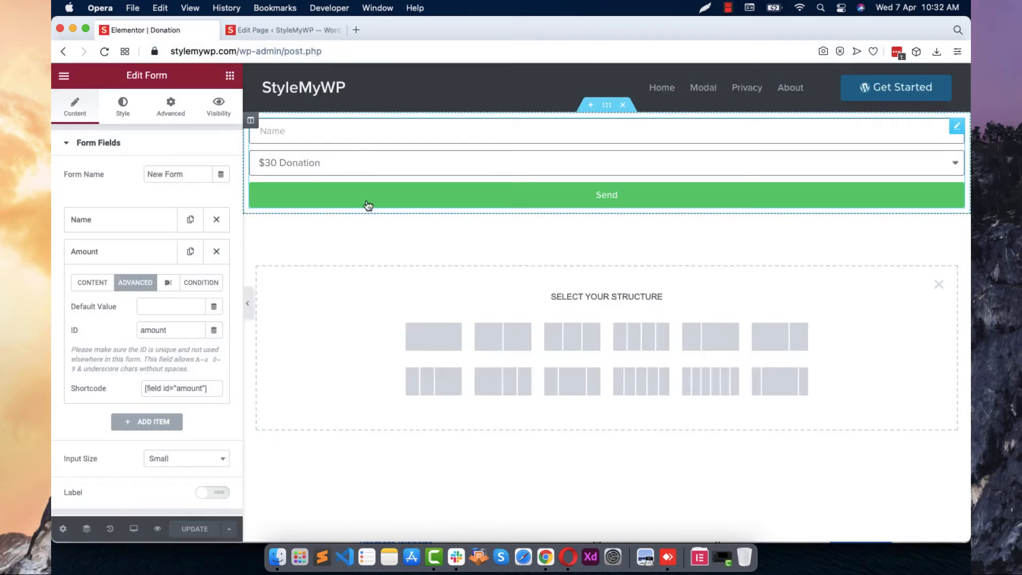
left_click(286, 35)
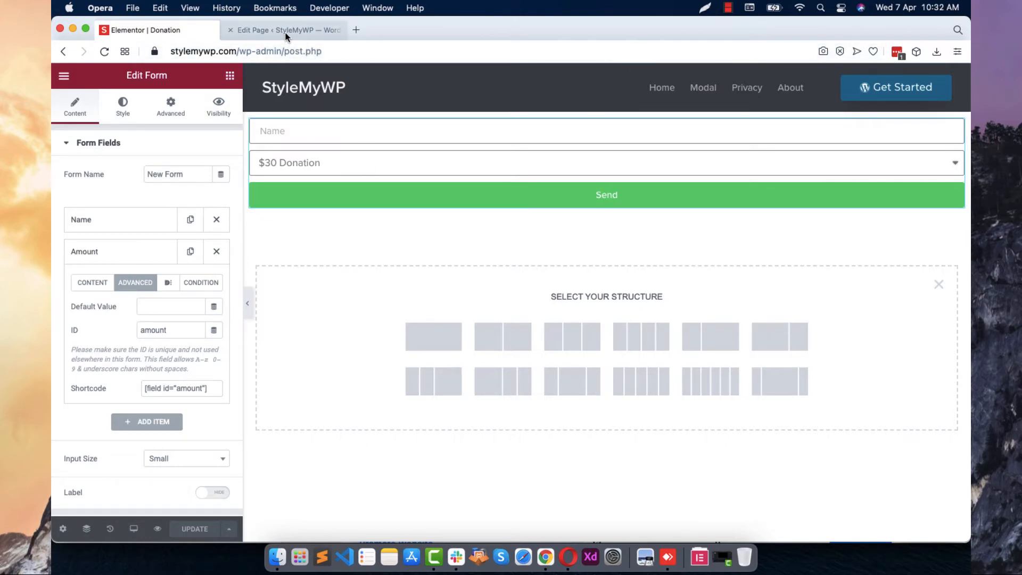
left_click(294, 232)
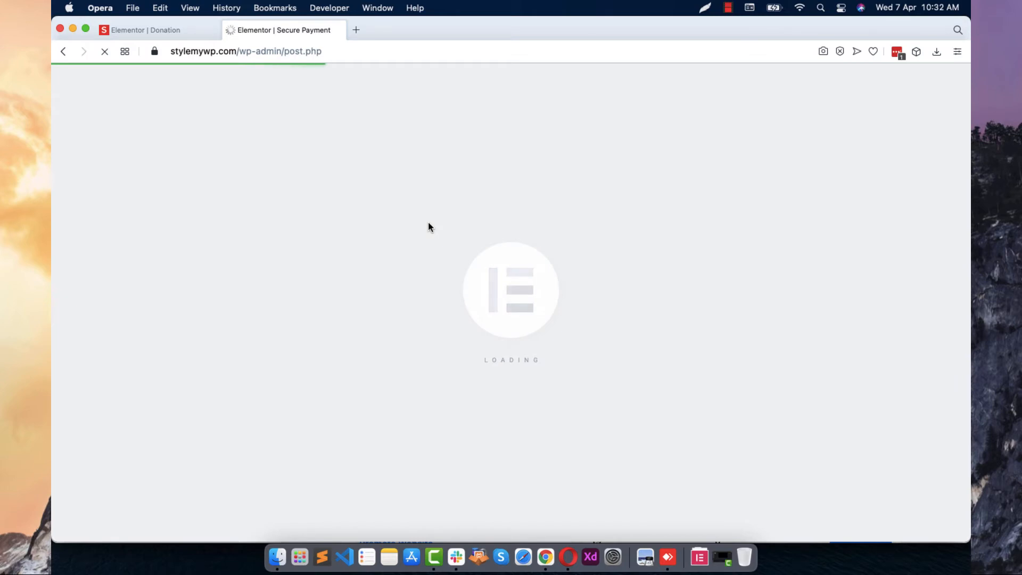
left_click(169, 32)
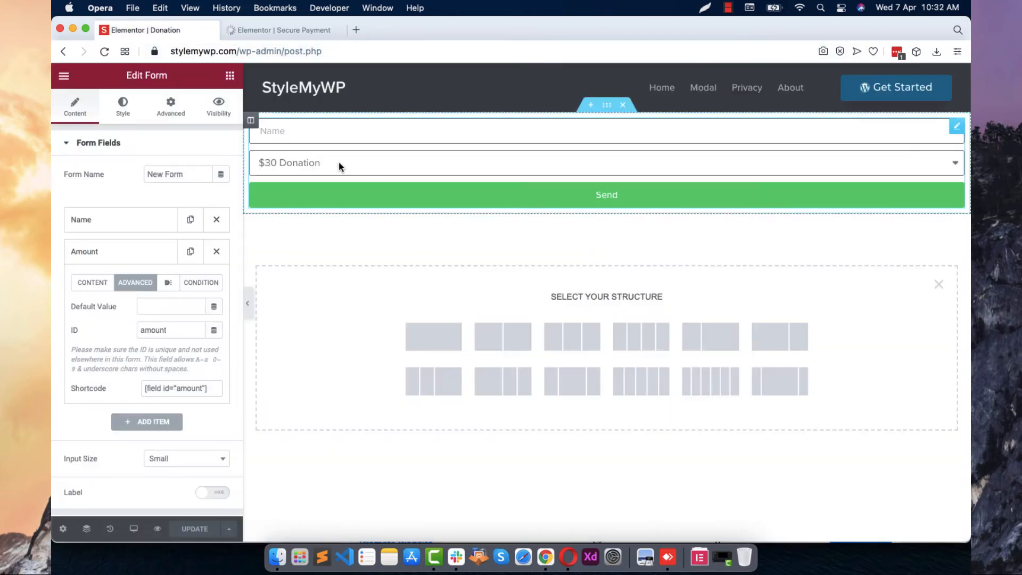
left_click(282, 31)
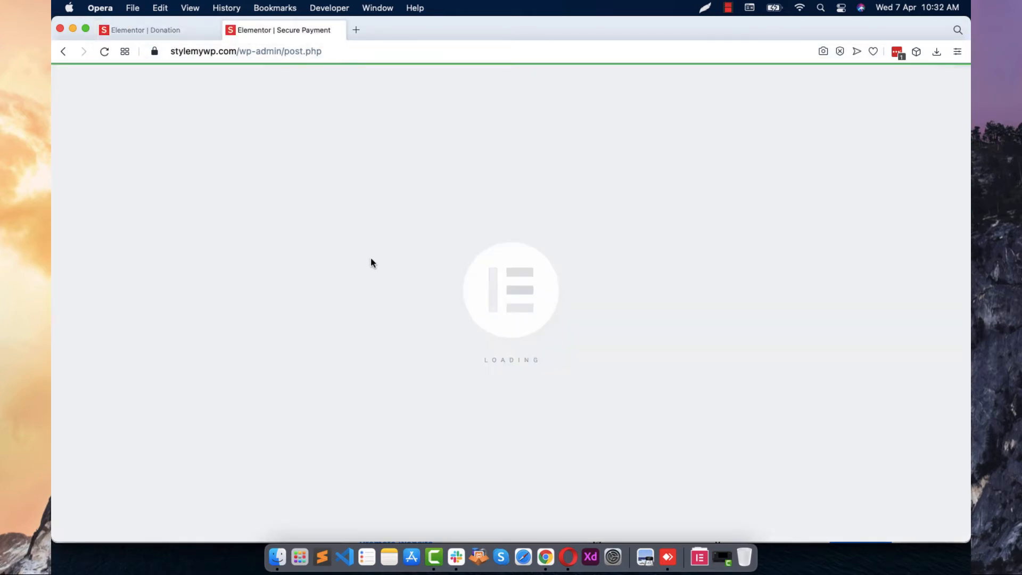
Copy the Amount field's shortcode [field id="amount"] from the Donation page's form
left_click(173, 34)
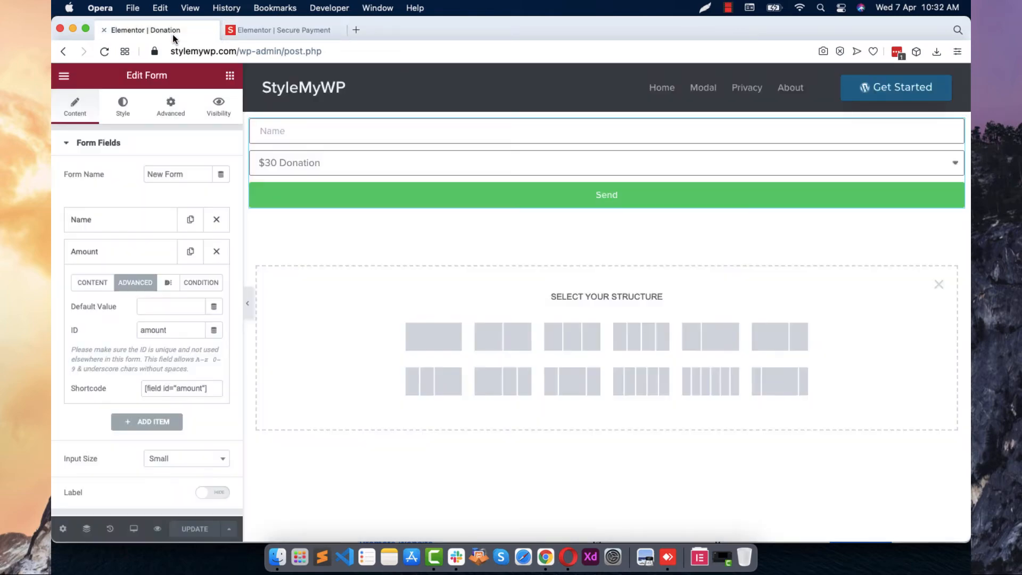
left_click(174, 382)
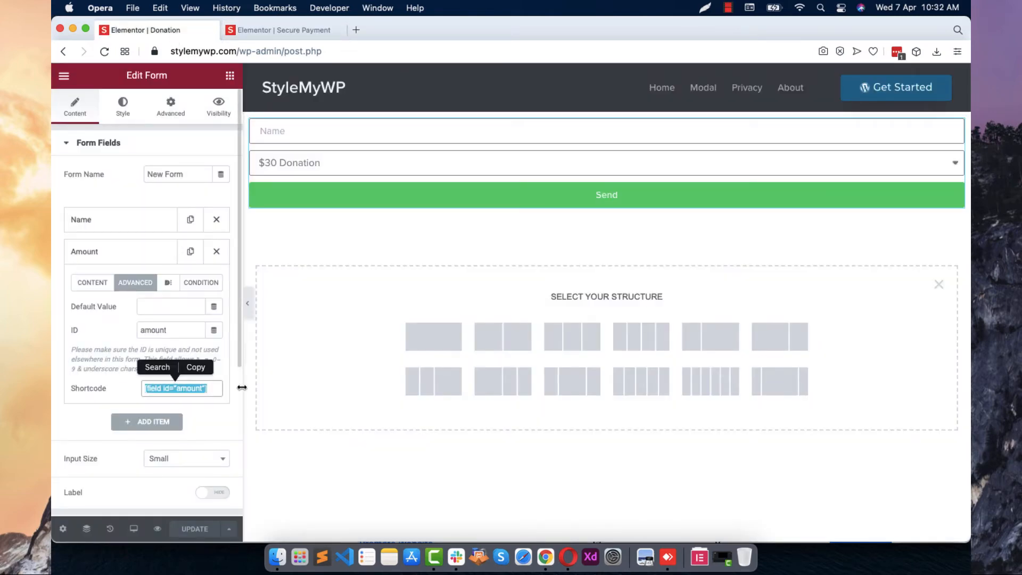
key("super+c")
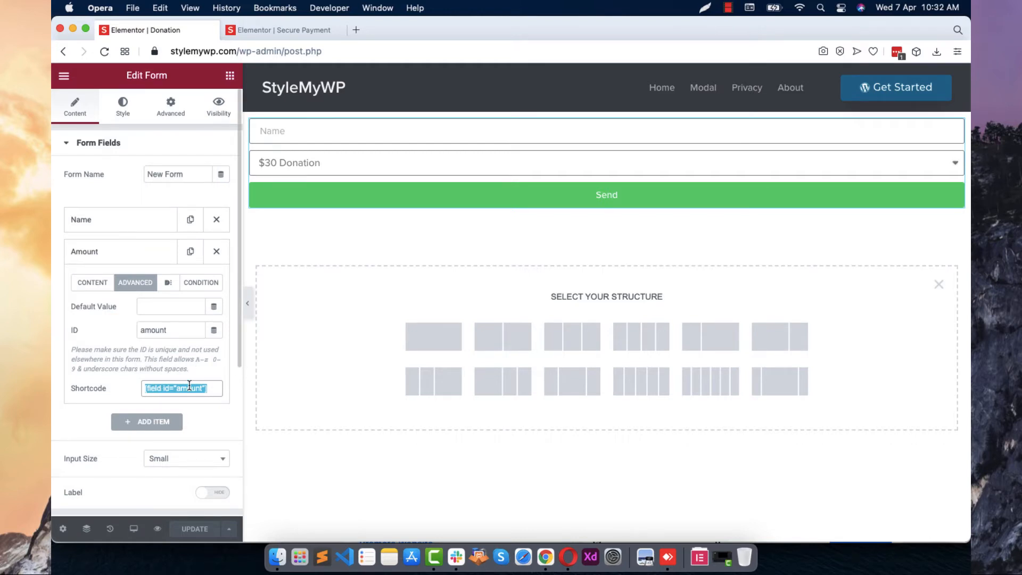
Set the Secure Payment page's layout to Elementor Full Width
left_click(254, 30)
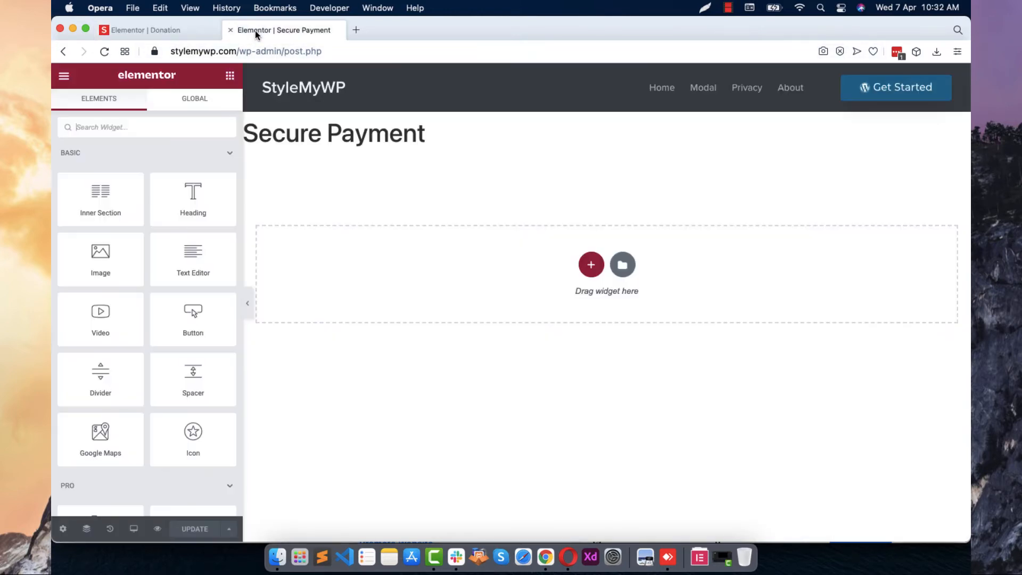
left_click(63, 529)
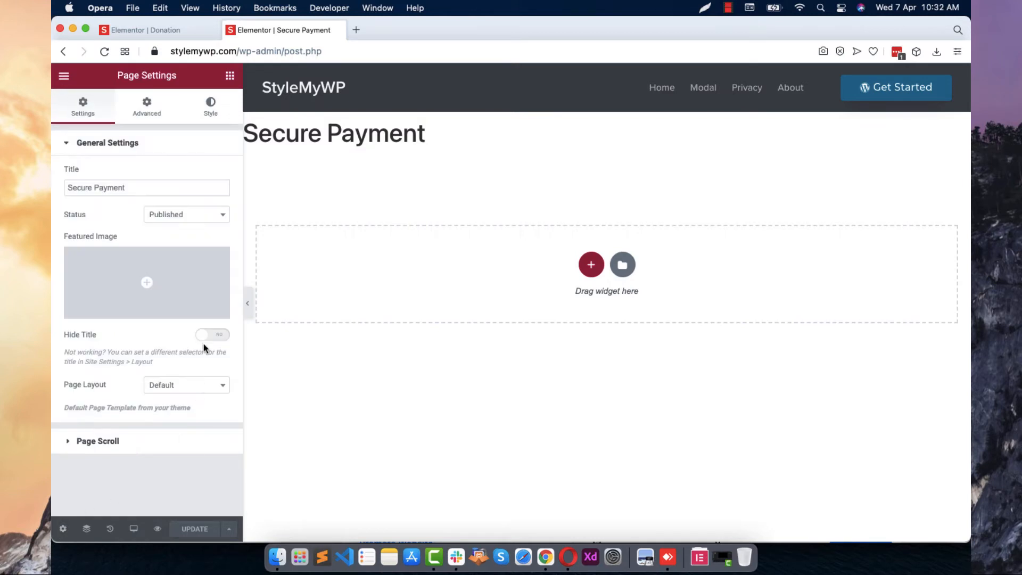
left_click(193, 394)
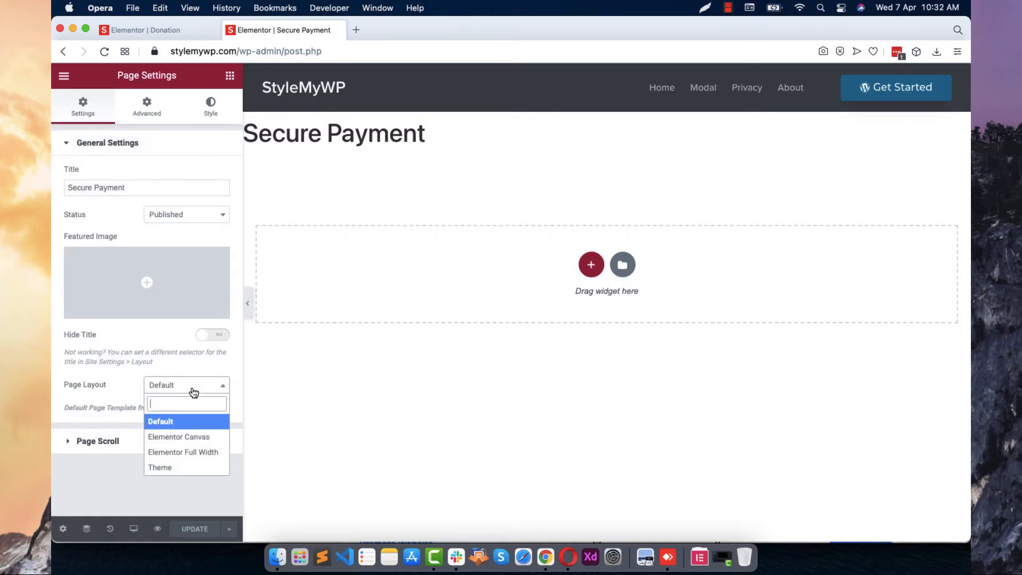
left_click(183, 452)
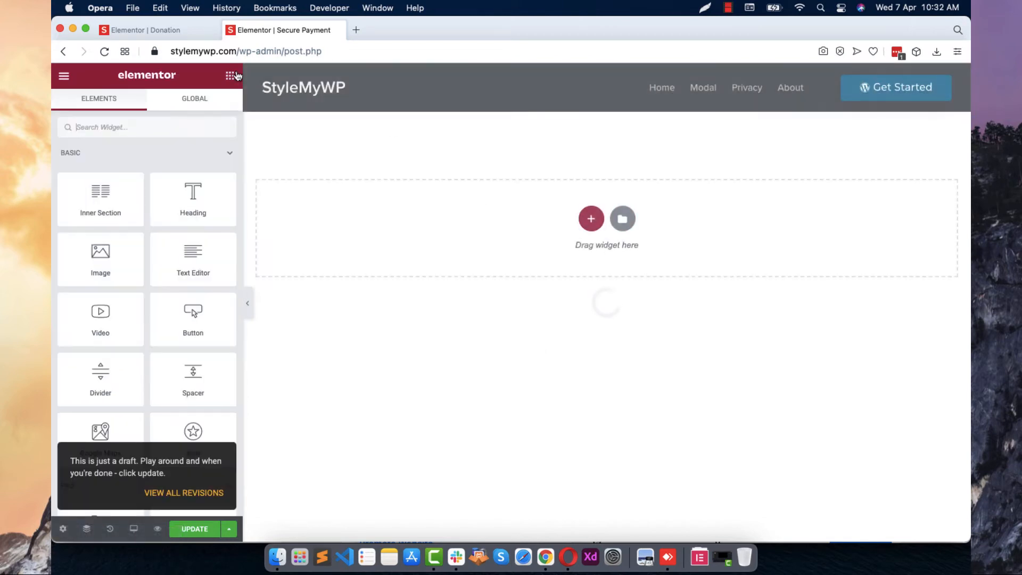
Add a Form widget to the Secure Payment page and hide its field labels
left_click(130, 128)
type("form")
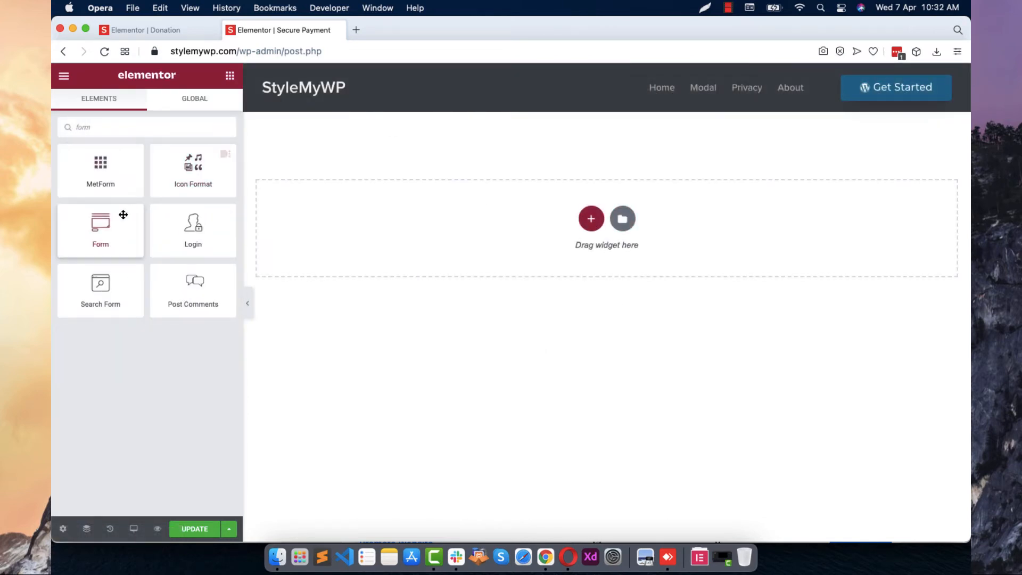
left_click_drag(123, 213, 413, 160)
left_click_drag(102, 220, 475, 185)
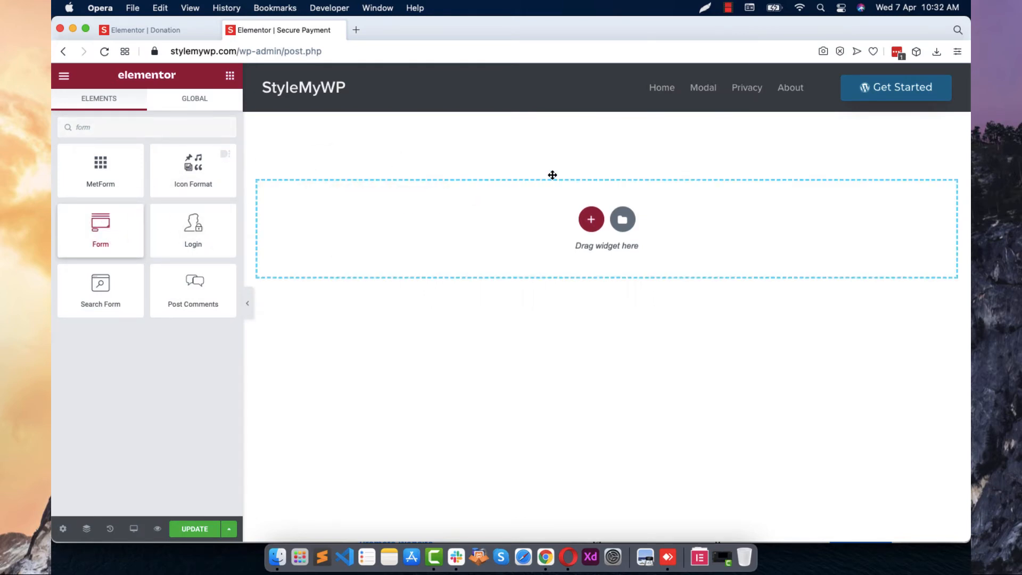
left_click_drag(551, 175, 552, 178)
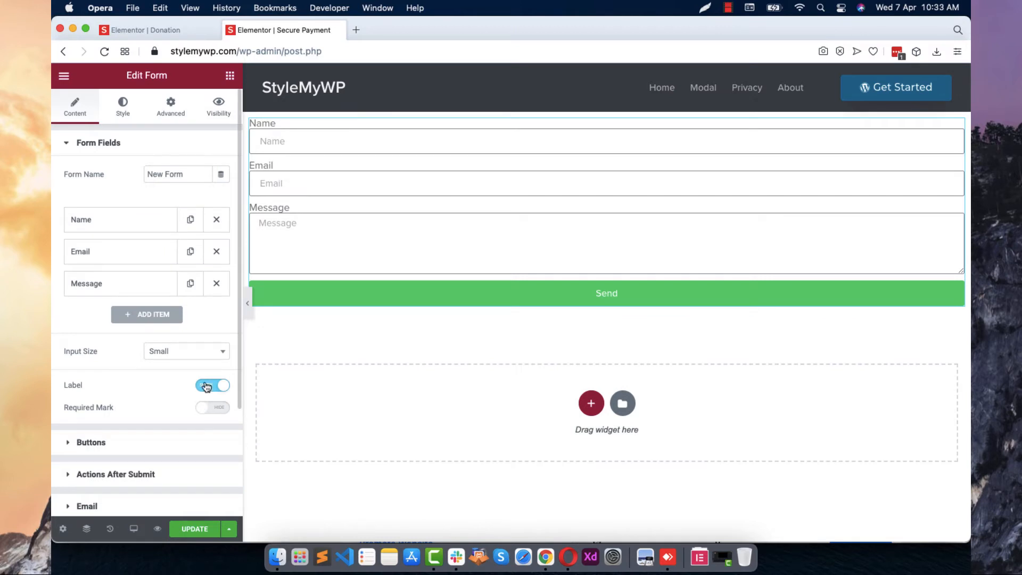
left_click(207, 387)
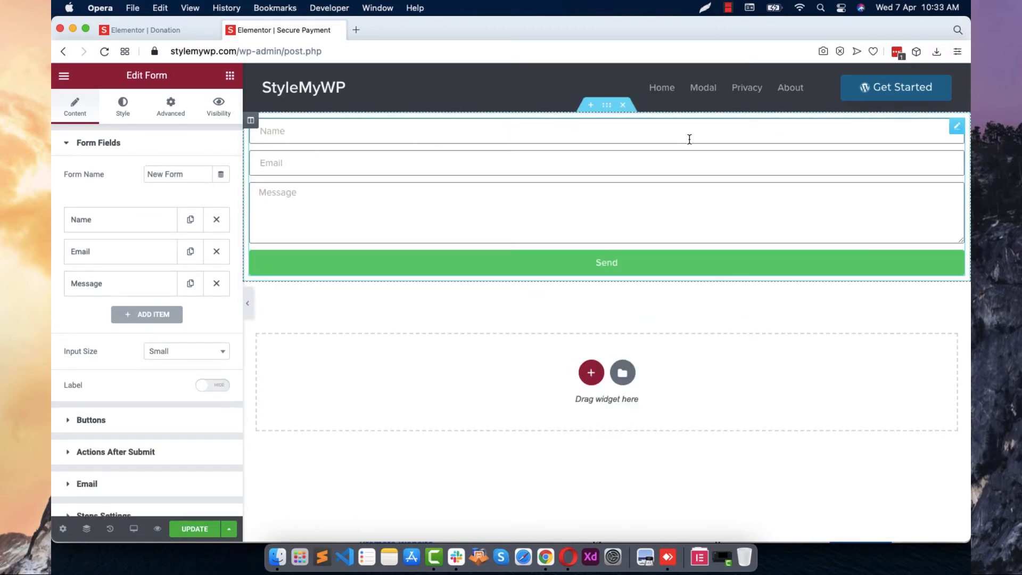
Change the Message field's type to PayPal
left_click(155, 285)
left_click(180, 338)
type("p")
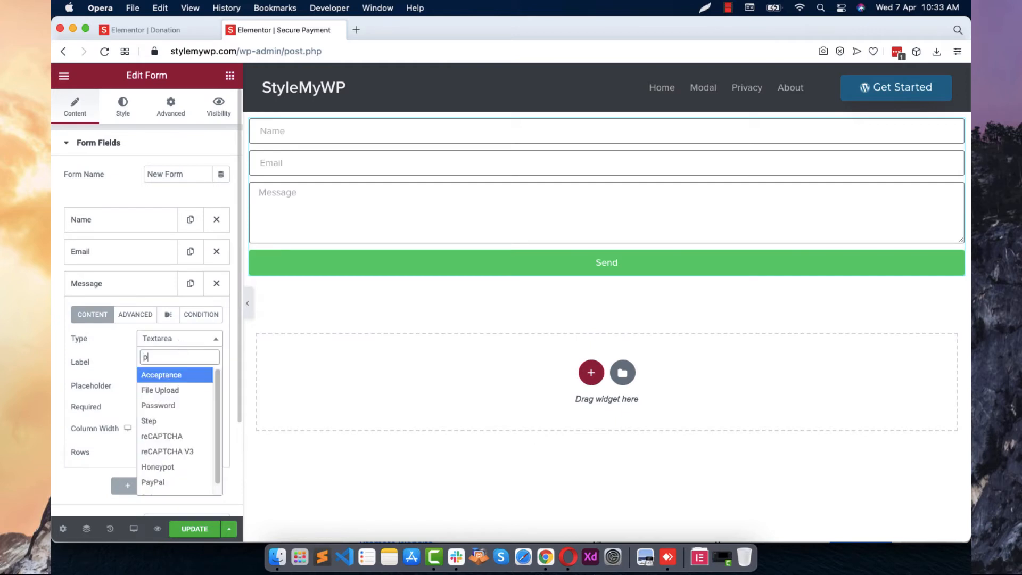
type("ay")
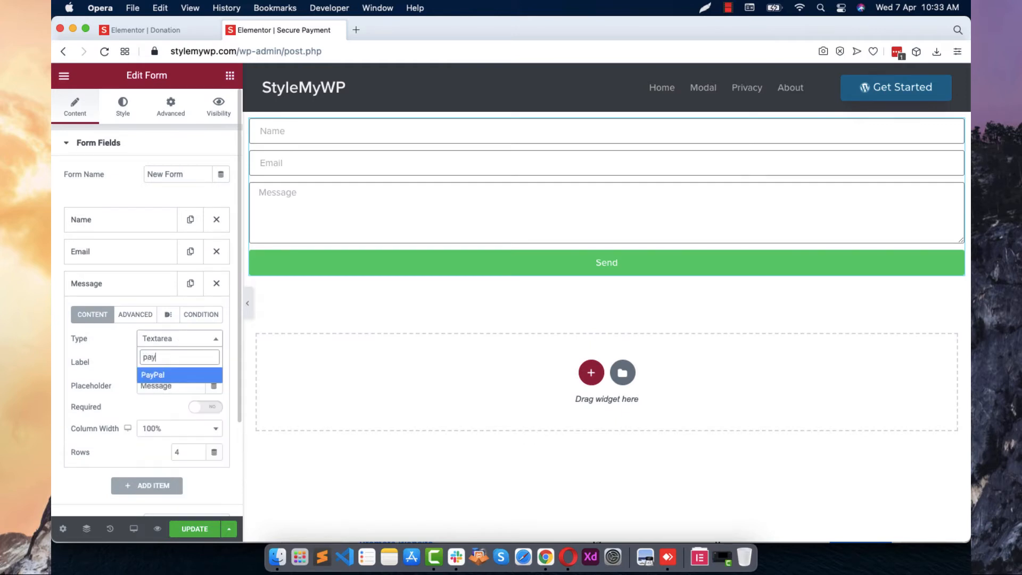
left_click(176, 375)
Set the PayPal field's label to "Paypal" and its ID to "paypal"
double_click(160, 357)
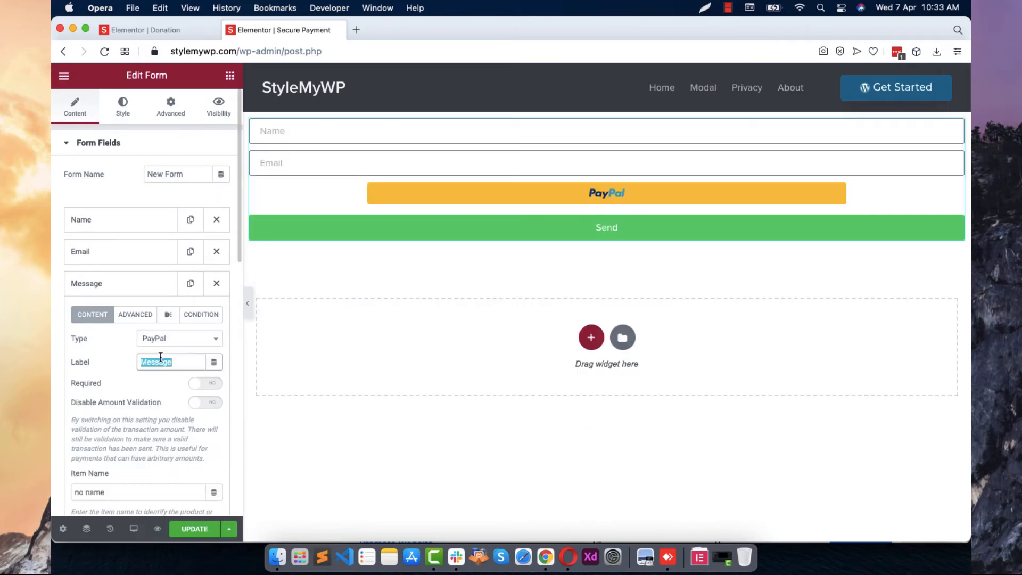
type("Pa")
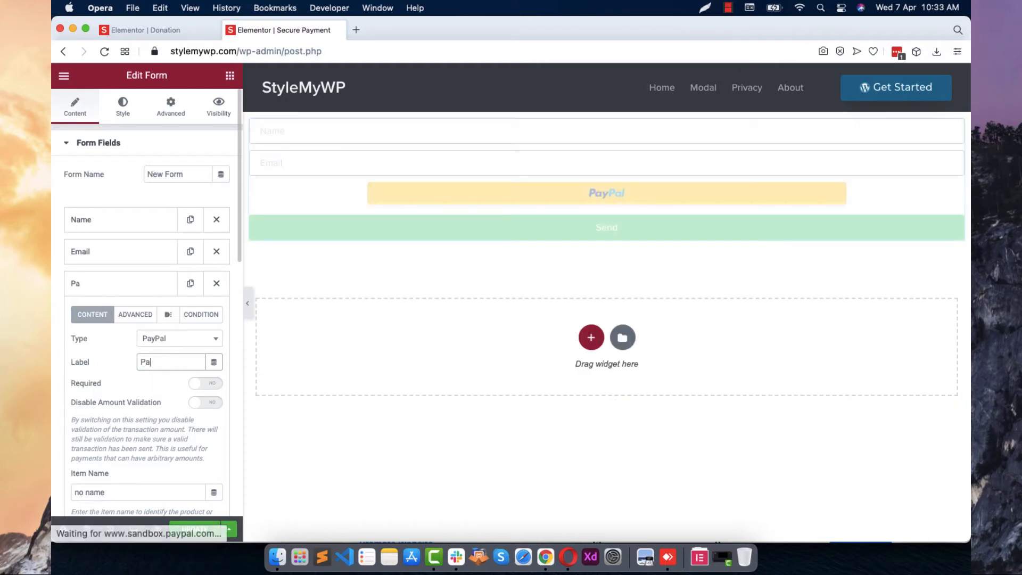
type("ypal")
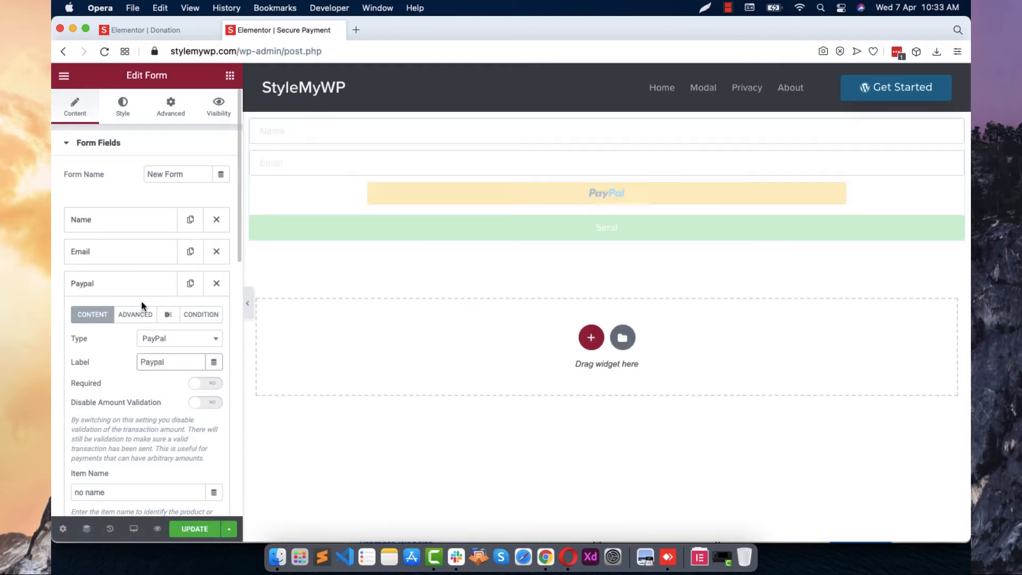
left_click(140, 314)
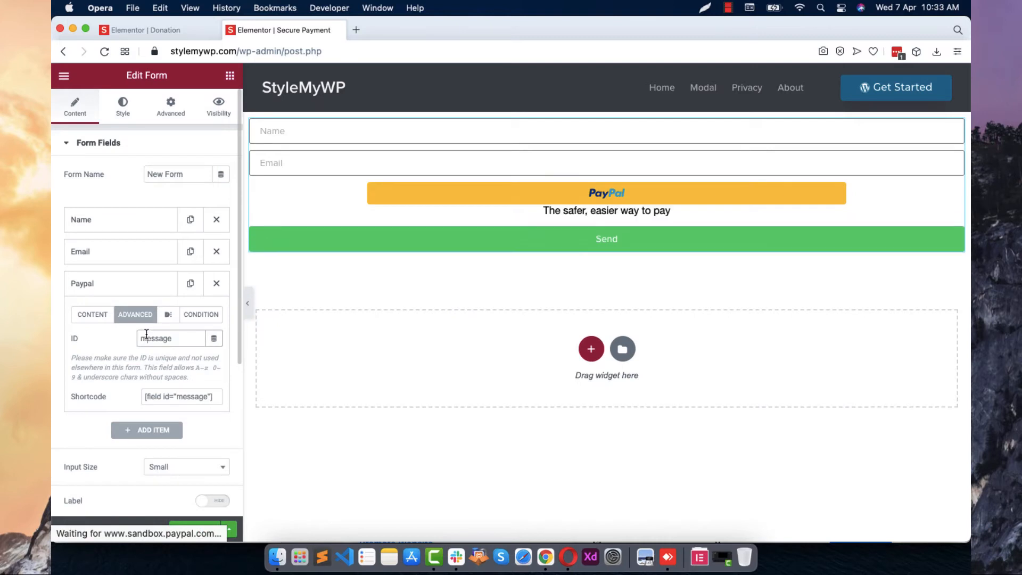
double_click(155, 338)
type("paypal")
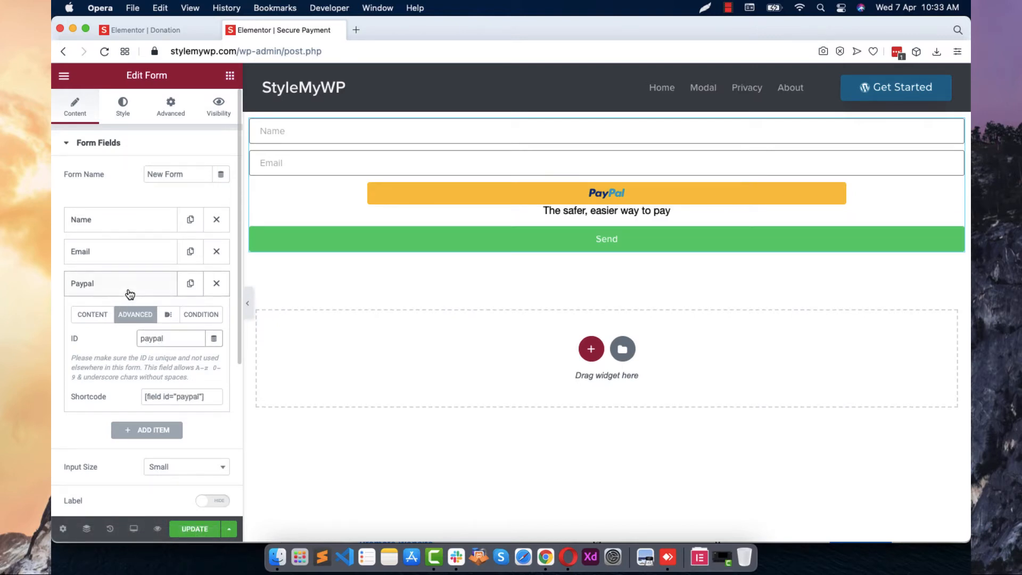
Collapse the Paypal field's settings and remove the Email field from the form
left_click(129, 284)
left_click(225, 251)
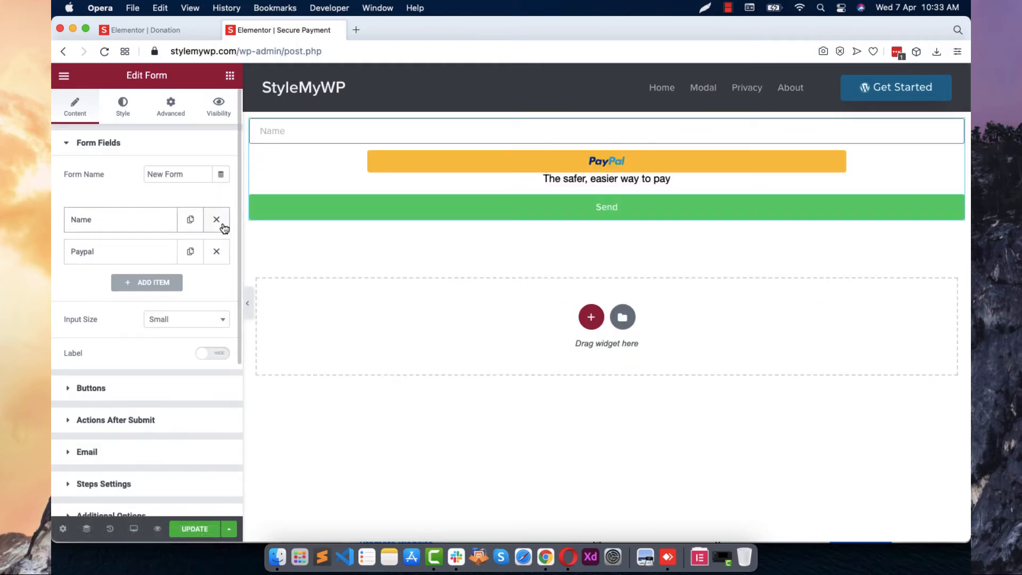
Remove the Name field from the Secure Payment form and make the Paypal field required
left_click(222, 226)
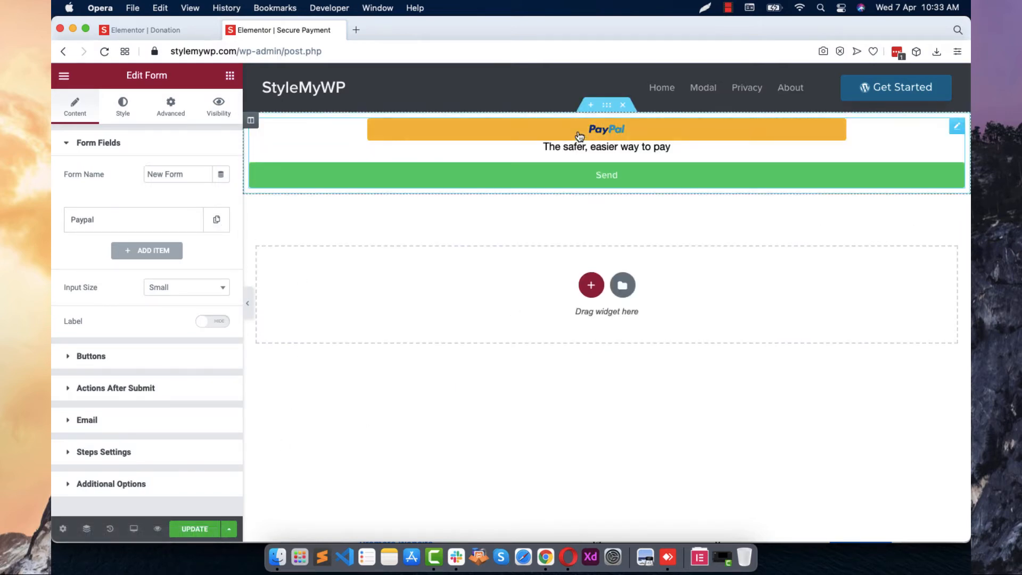
left_click(140, 227)
left_click(98, 255)
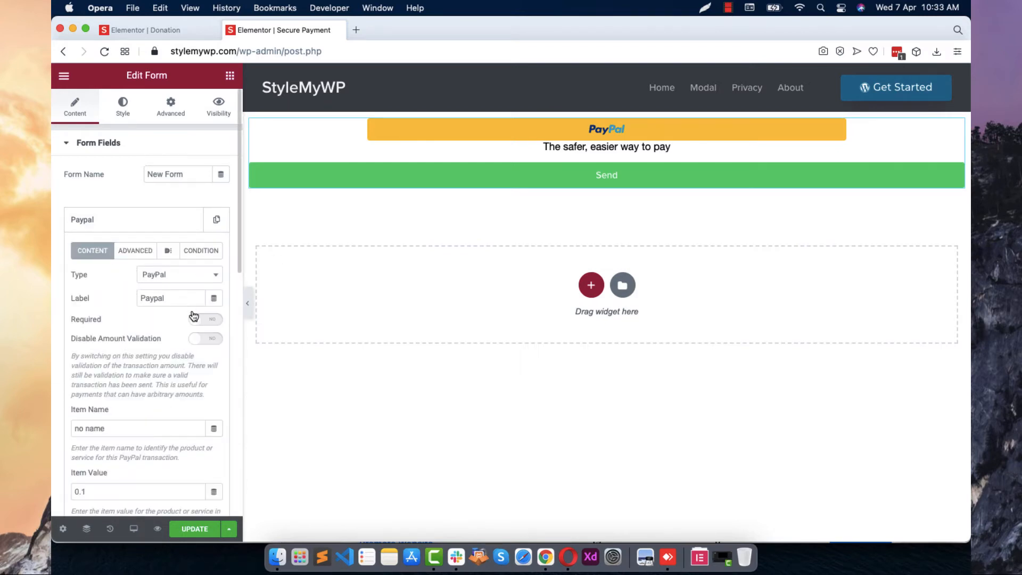
left_click(202, 319)
scroll(152, 371, "down", 3)
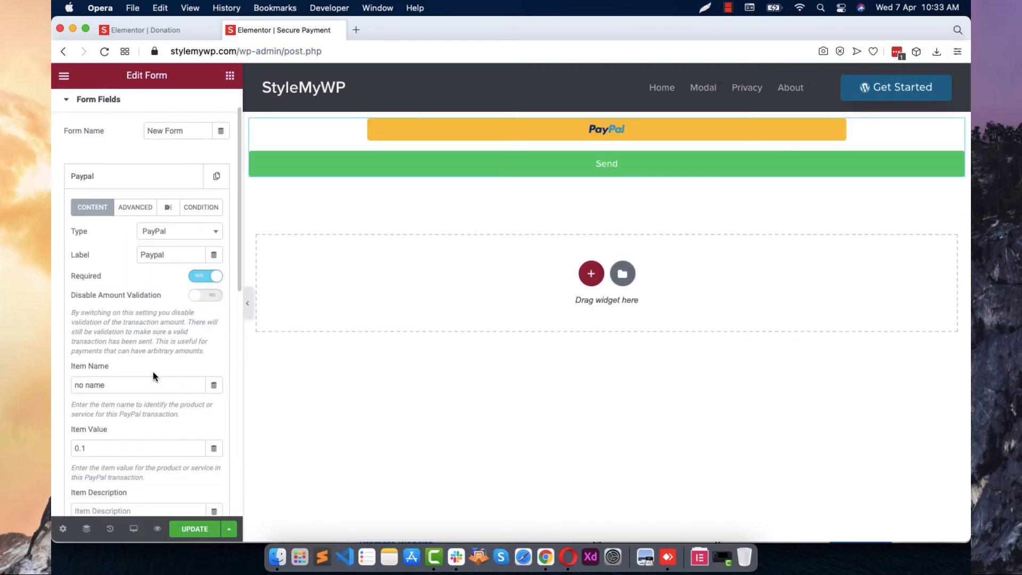
Clear the Paypal field's item name so it is left empty
left_click(145, 361)
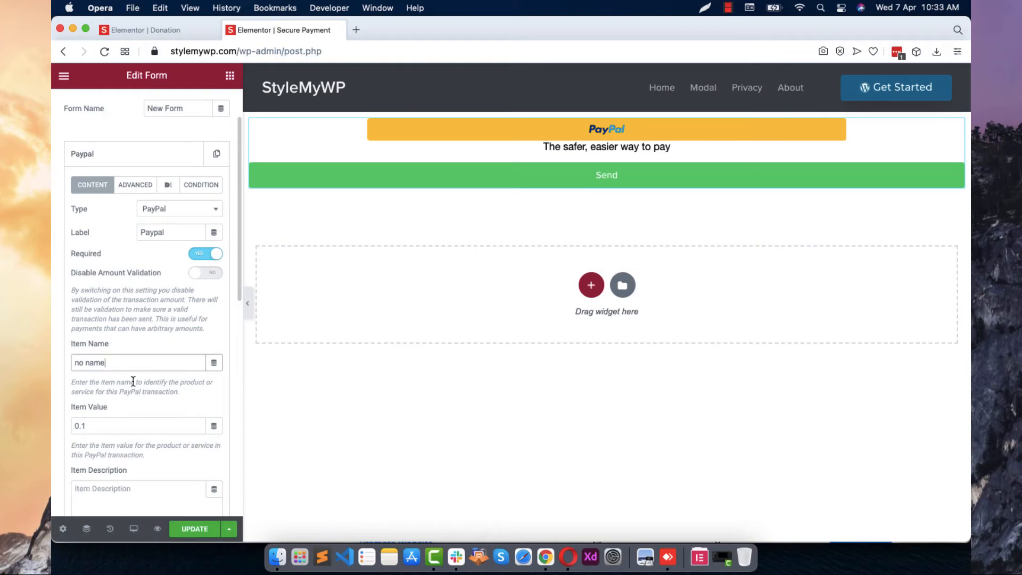
triple_click(119, 365)
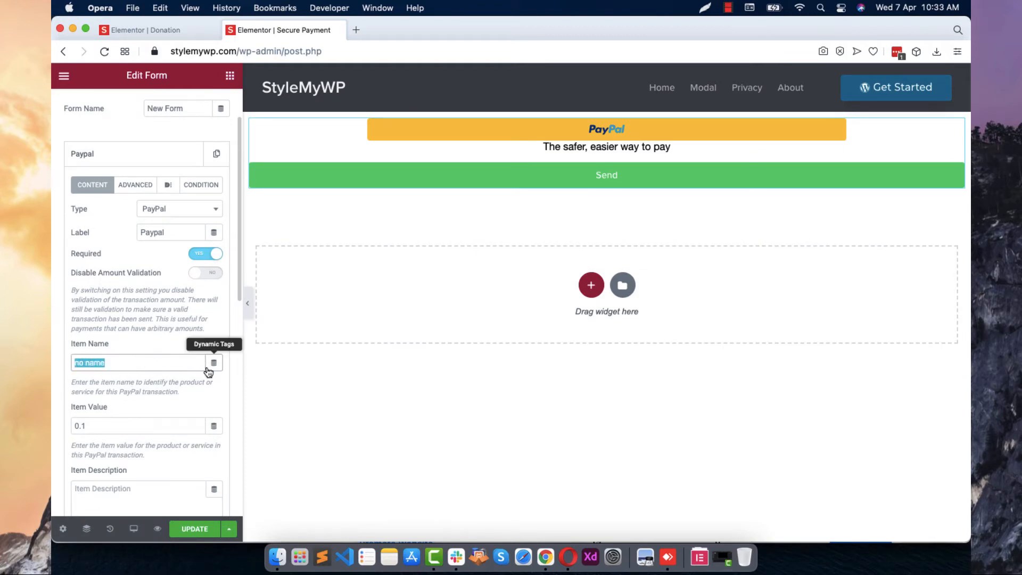
key("BackSpace")
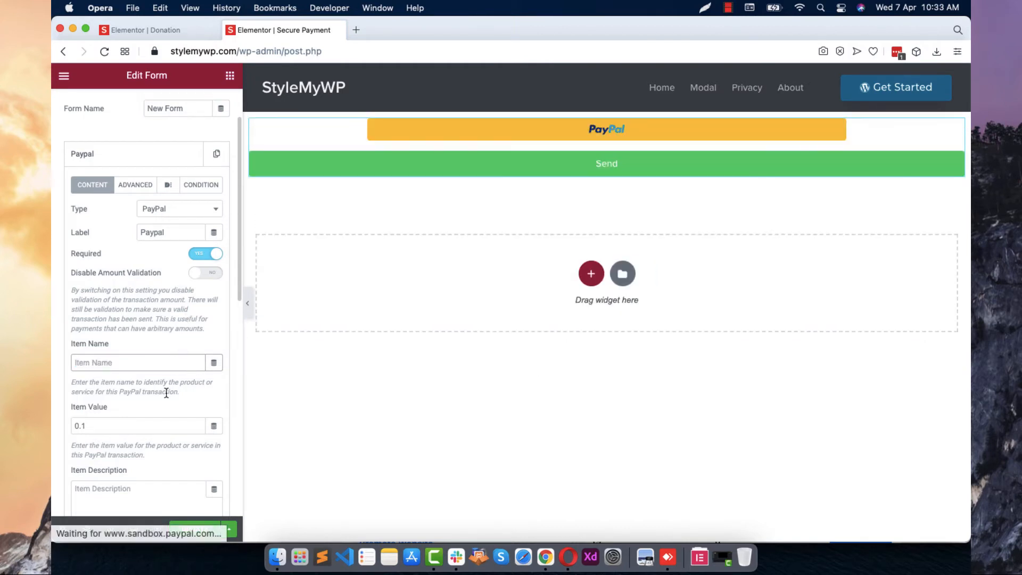
left_click(166, 392)
scroll(164, 399, "down", 1)
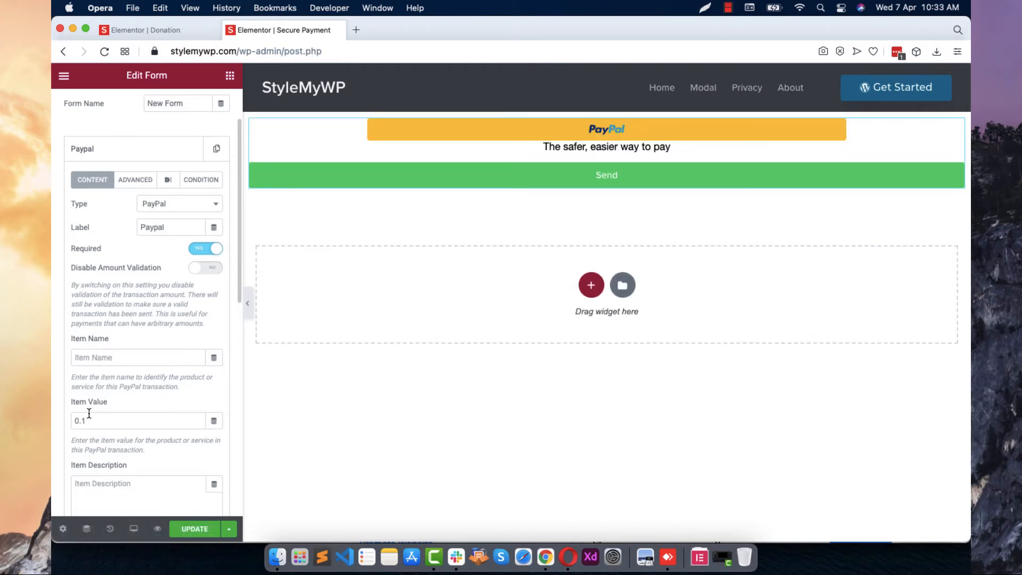
left_click(213, 421)
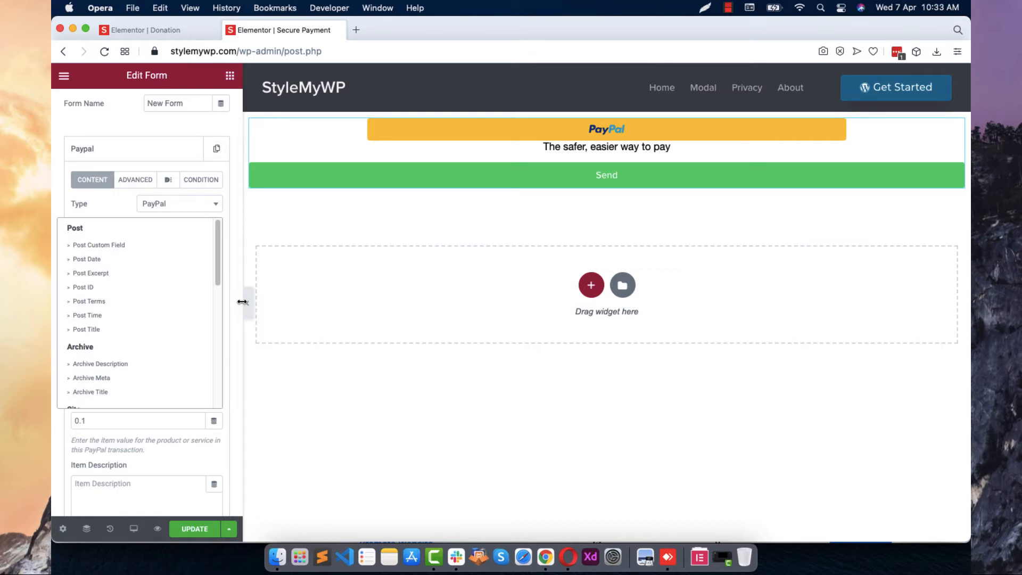
left_click(149, 446)
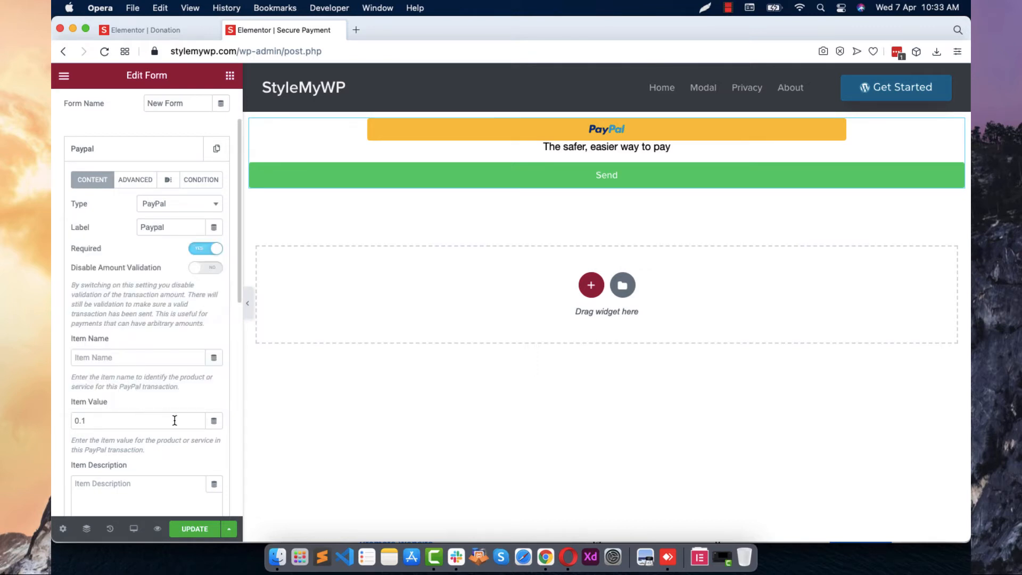
left_click(214, 420)
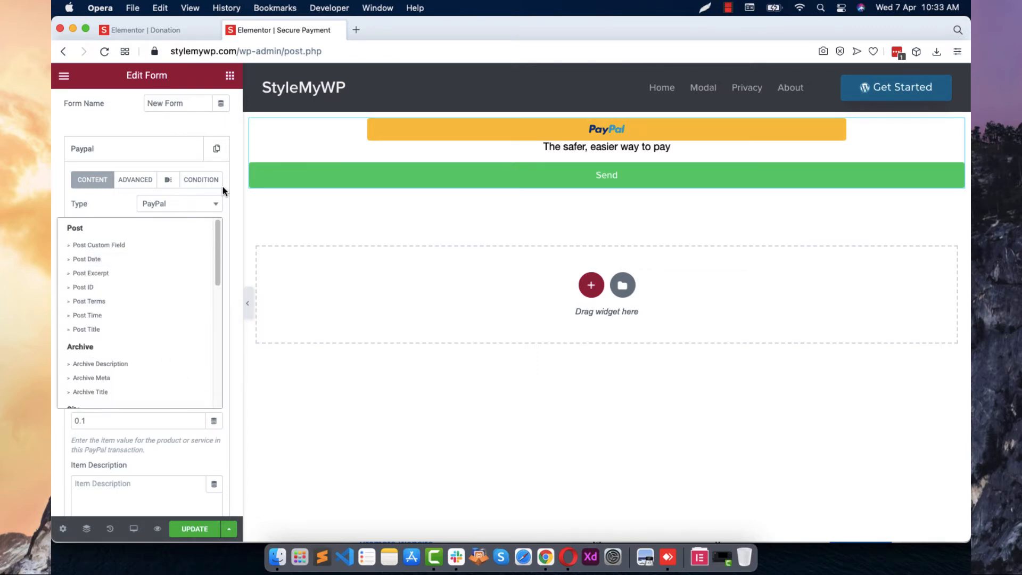
Copy the Amount field's shortcode from the form on the Donation page
left_click(154, 33)
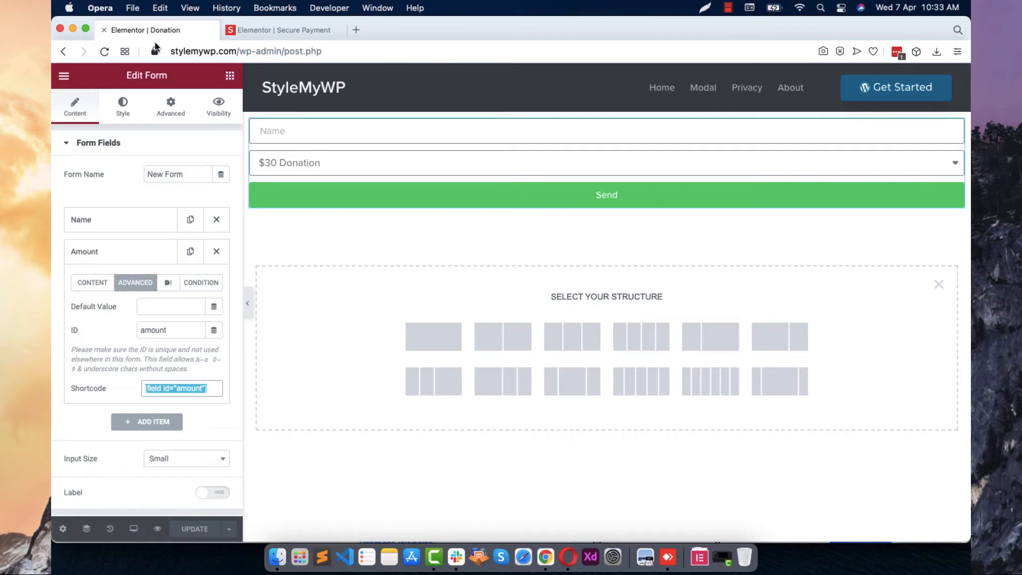
right_click(187, 387)
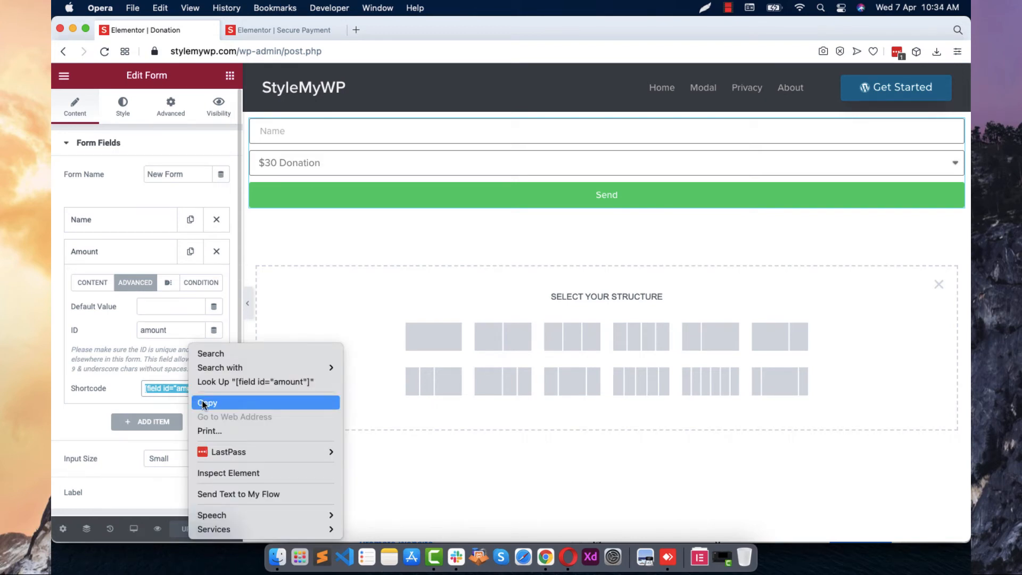
left_click(204, 403)
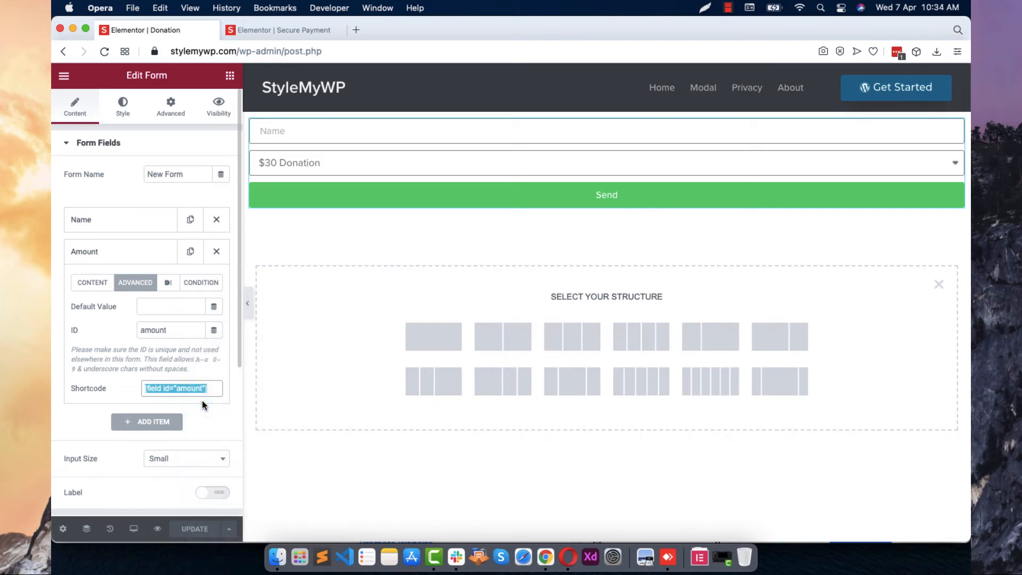
Replace the Donation form's Collect Submissions and Email after-submit actions with Redirect
left_click(132, 121)
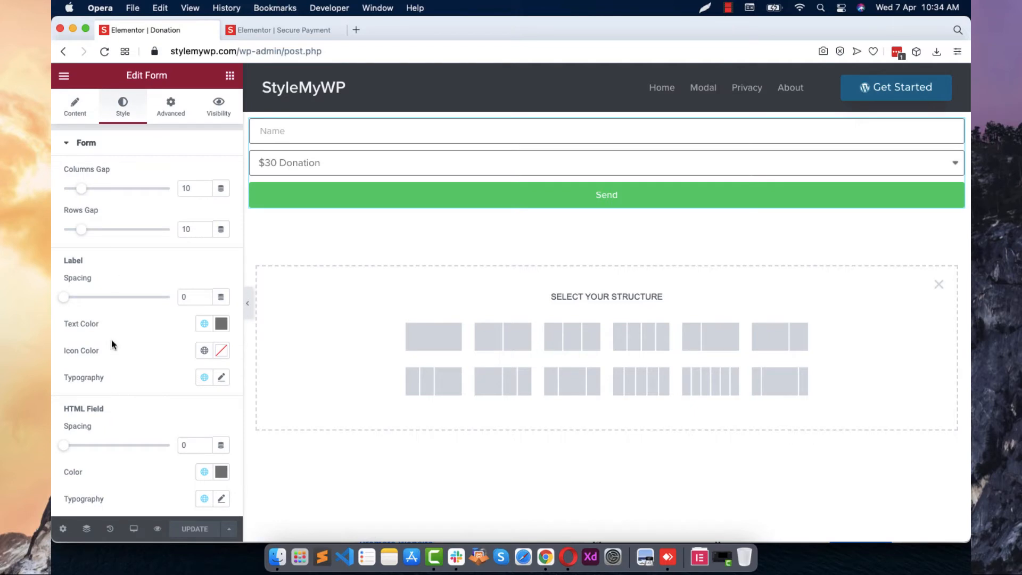
left_click(75, 107)
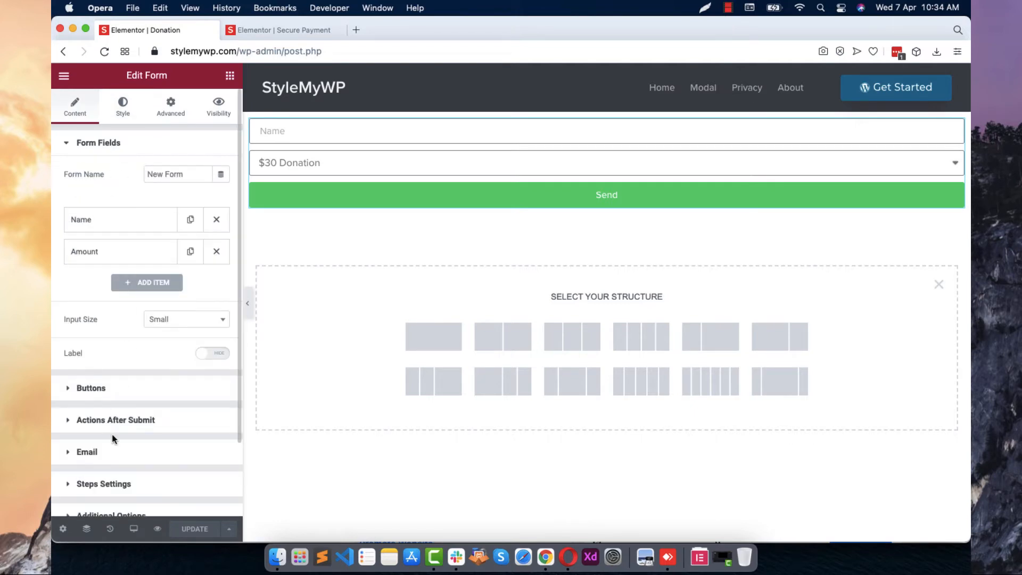
left_click(114, 419)
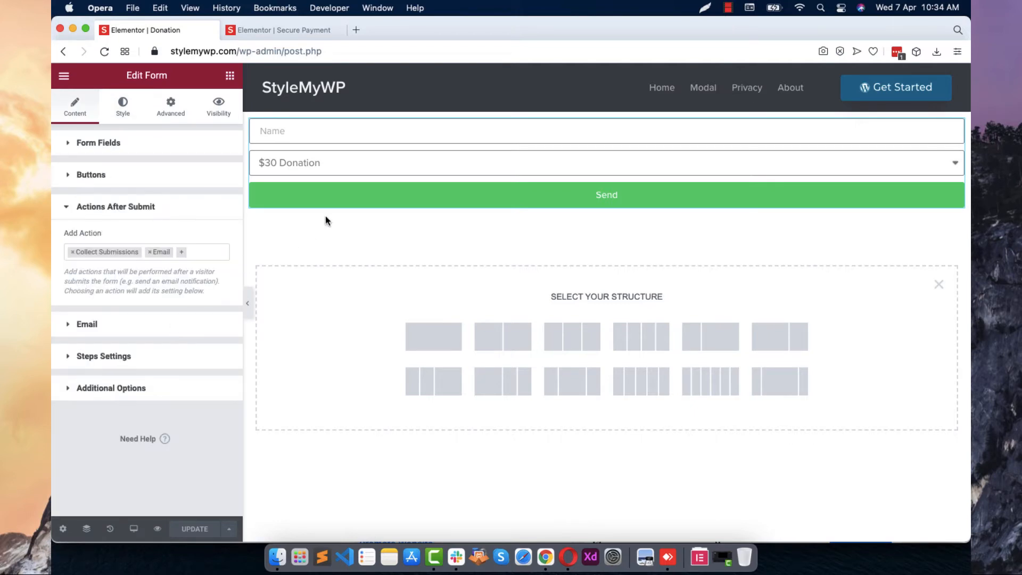
left_click(151, 252)
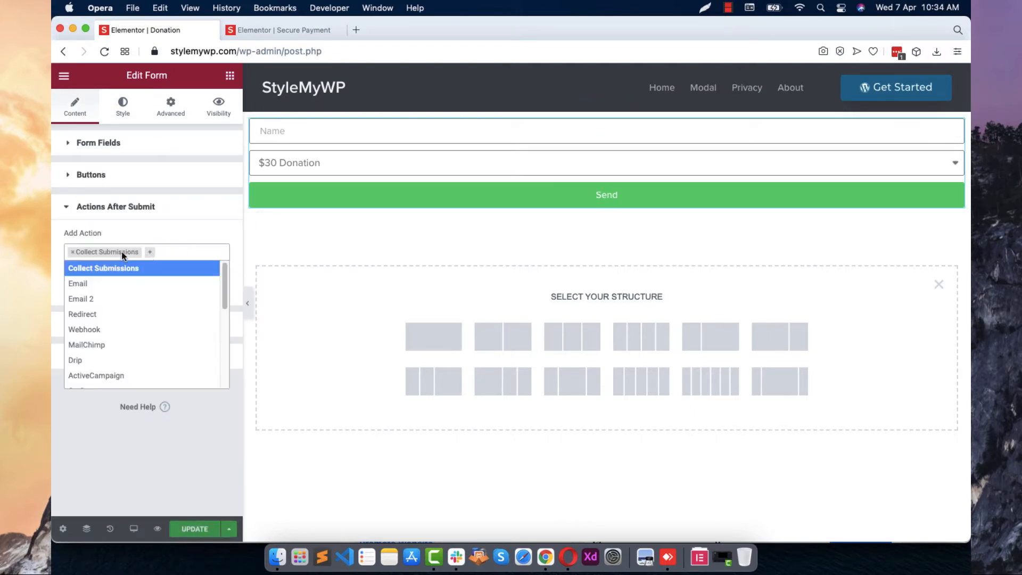
left_click(73, 252)
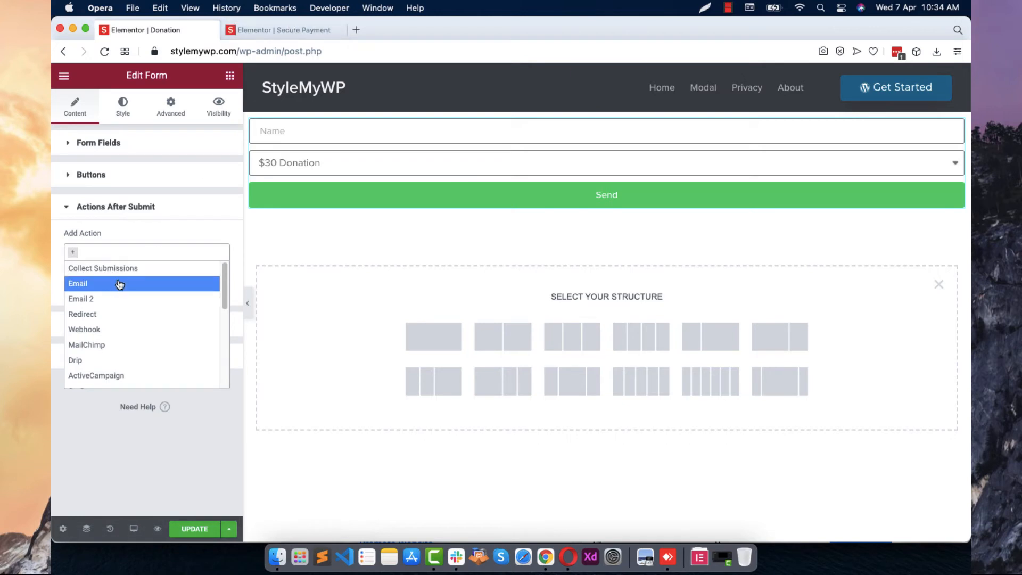
left_click(114, 314)
Paste the shortcode [field id="amount"] as the Donation form's redirect target
left_click(119, 323)
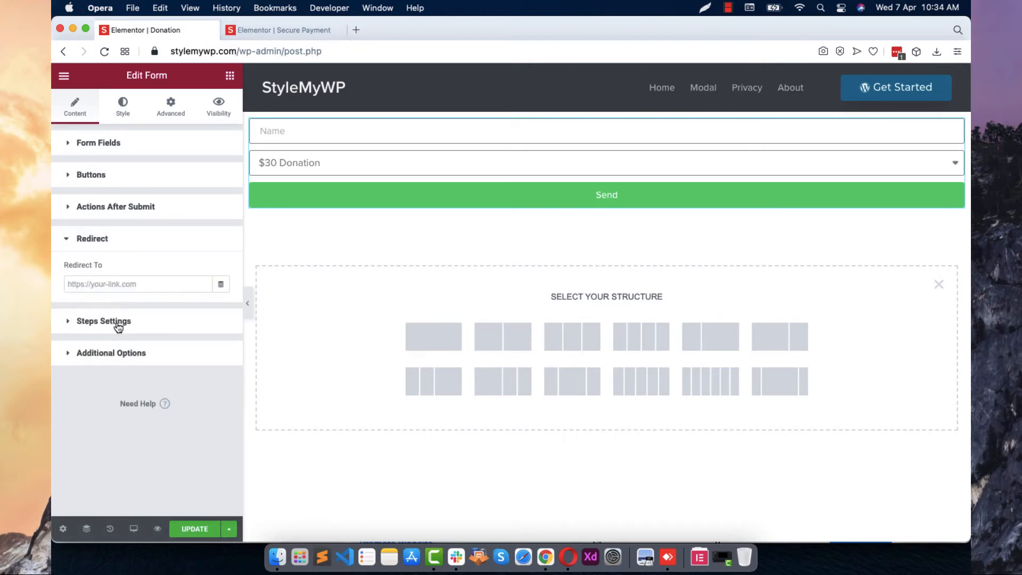
left_click(126, 286)
key("super+v")
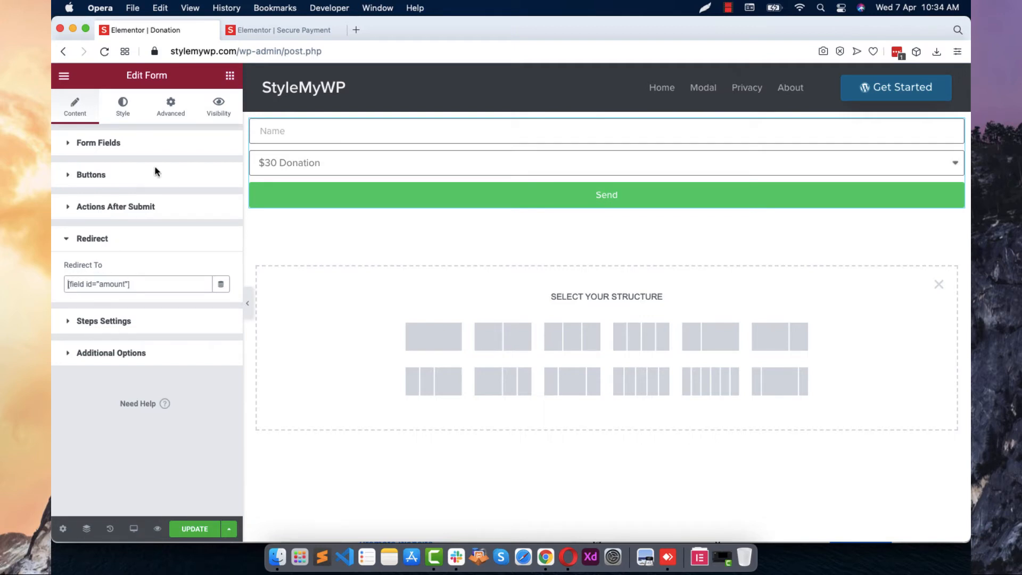
Preview the Secure Payment page and copy its address without the preview parameters
left_click(265, 30)
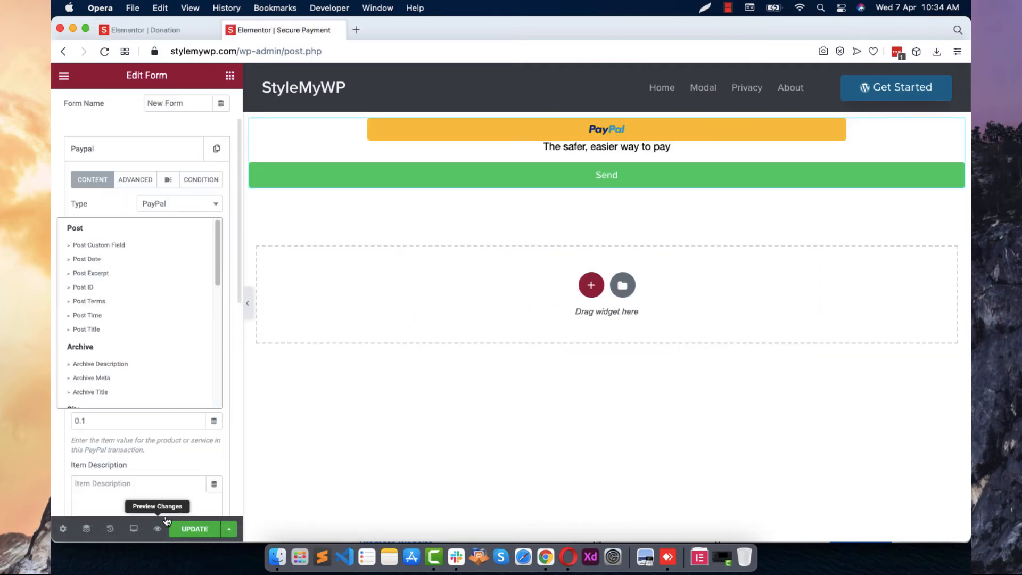
left_click(230, 413)
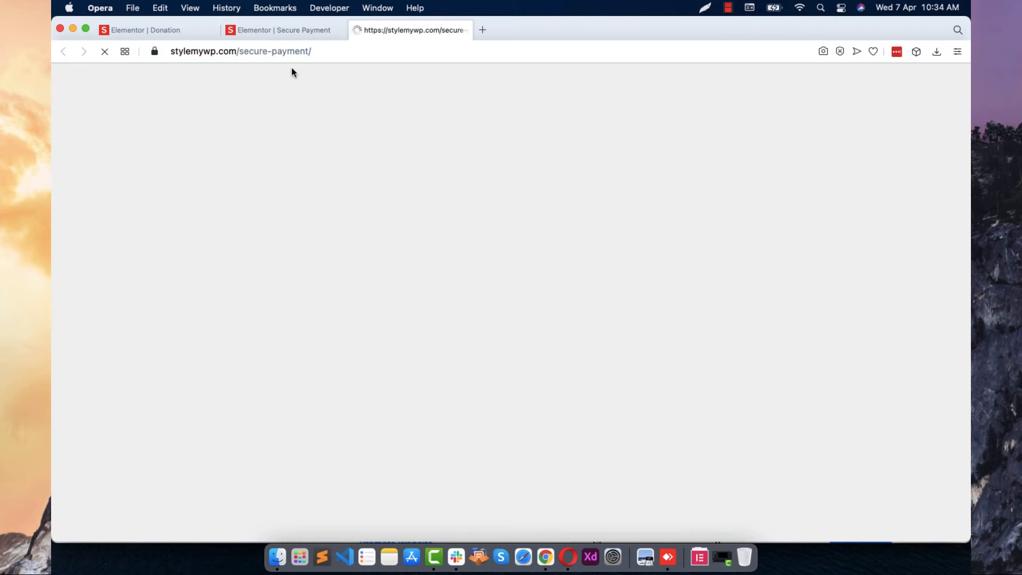
left_click(314, 51)
left_click(316, 51)
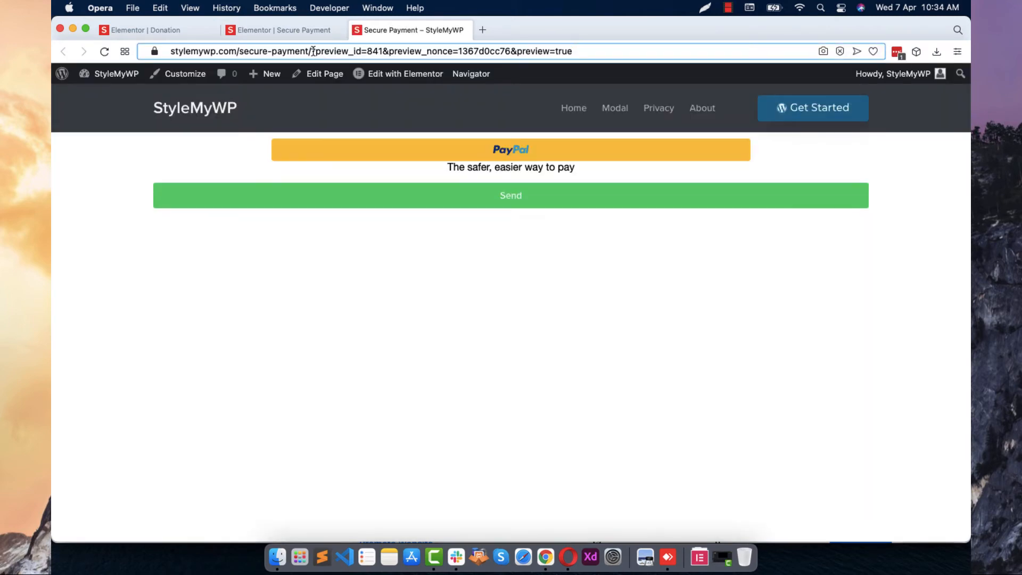
left_click_drag(316, 51, 170, 51)
right_click(248, 49)
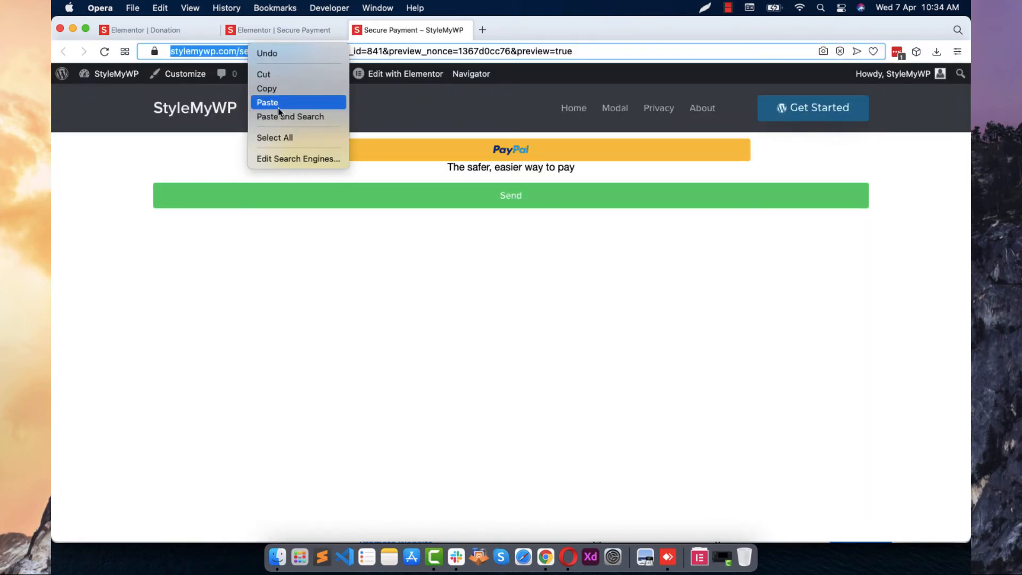
left_click(274, 89)
left_click(174, 37)
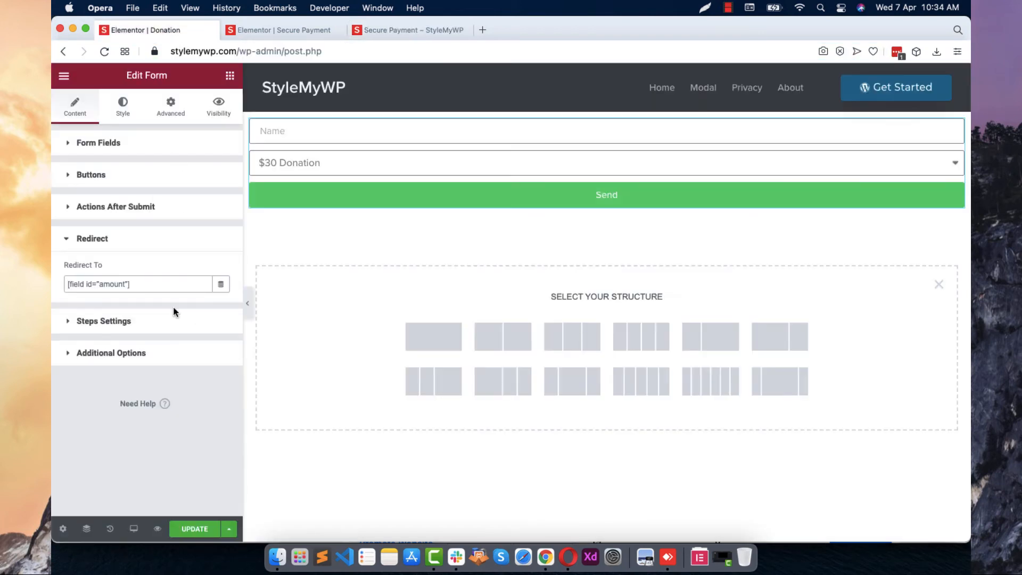
key("super+v")
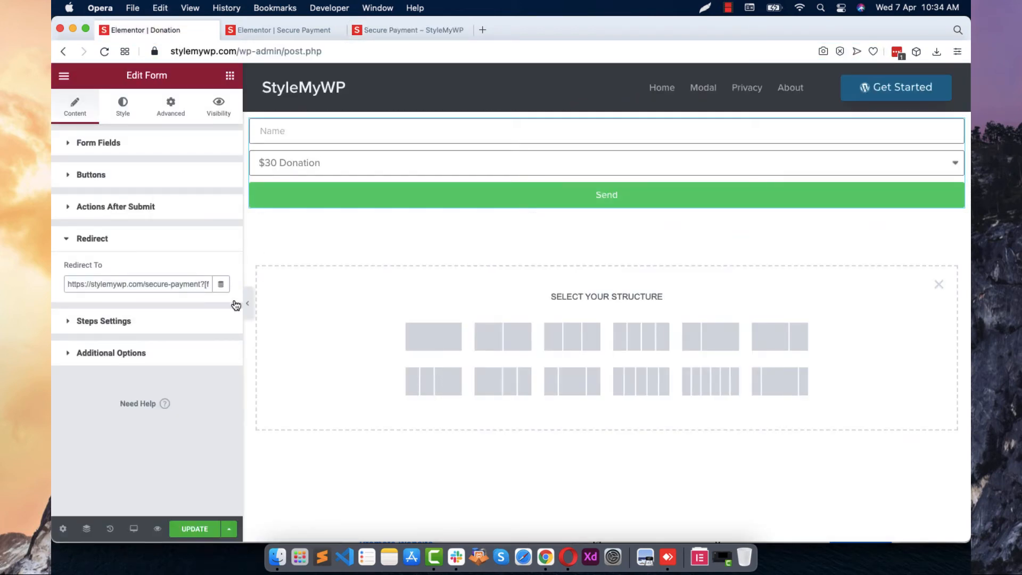
left_click_drag(195, 288, 224, 291)
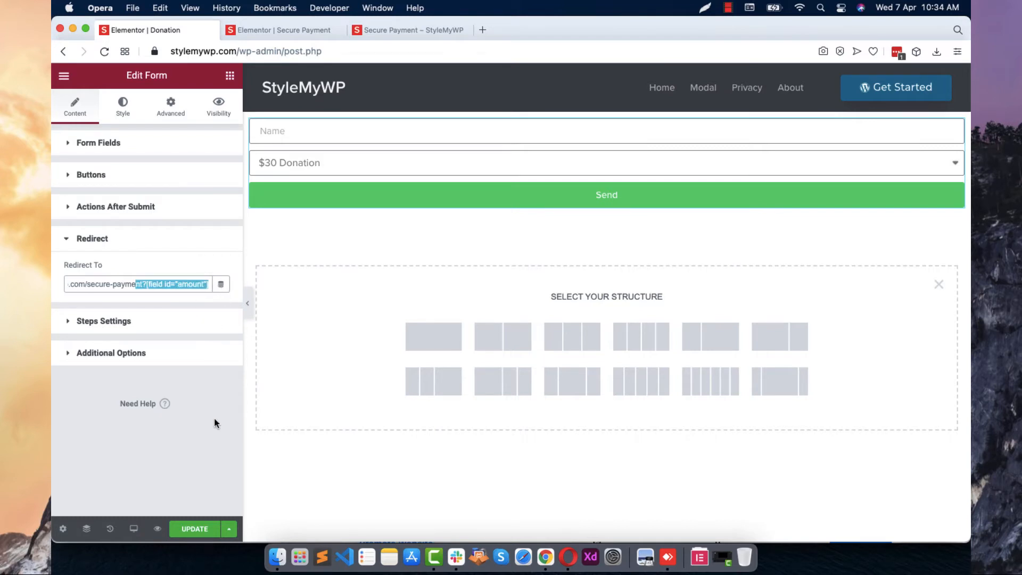
left_click(142, 284)
type("amount")
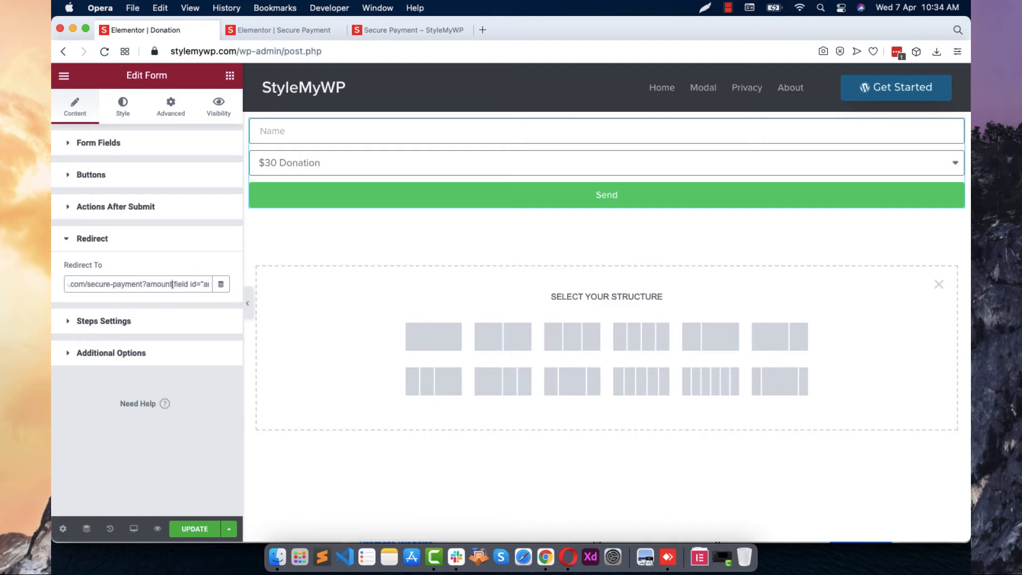
type("=")
left_click(193, 528)
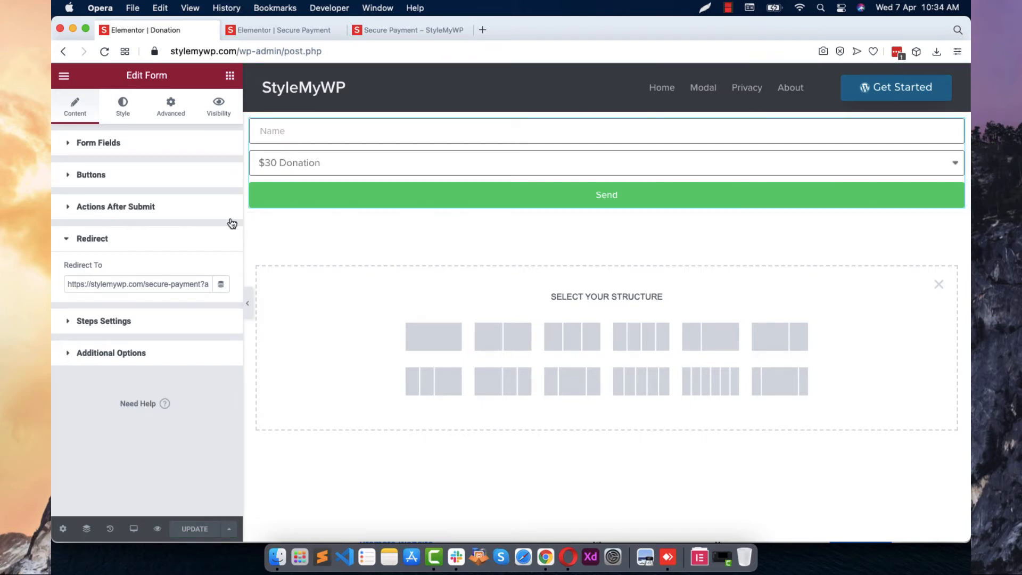
Preview the Donation page and submit its form with the name "dfd" and the $100 Donation option
left_click(157, 529)
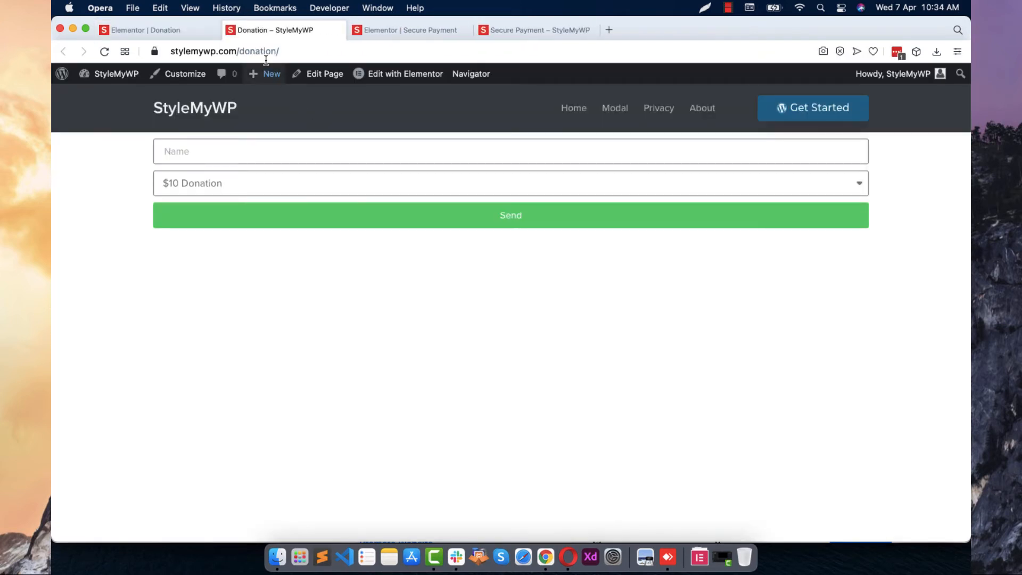
left_click(209, 148)
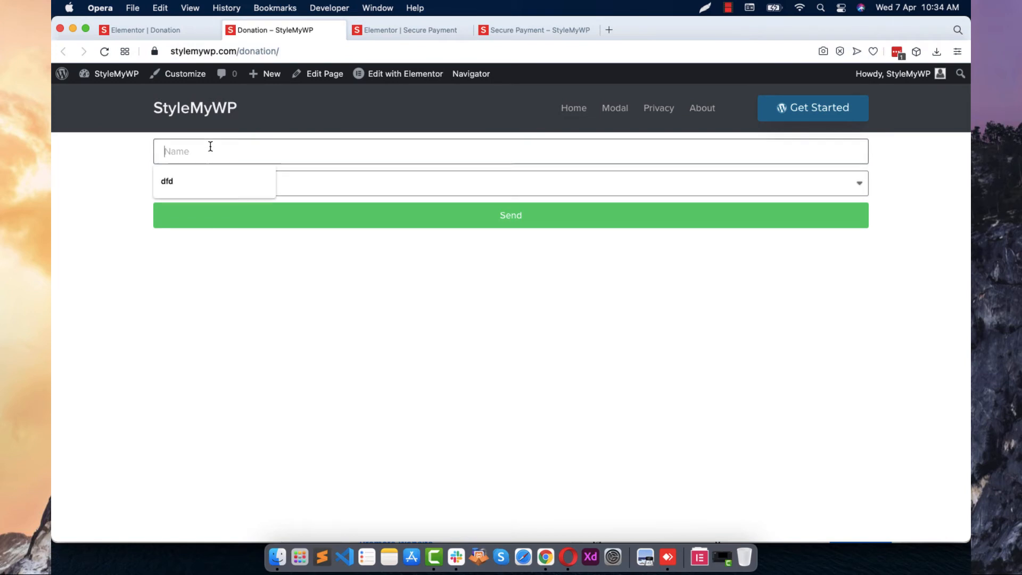
left_click(210, 178)
left_click(217, 186)
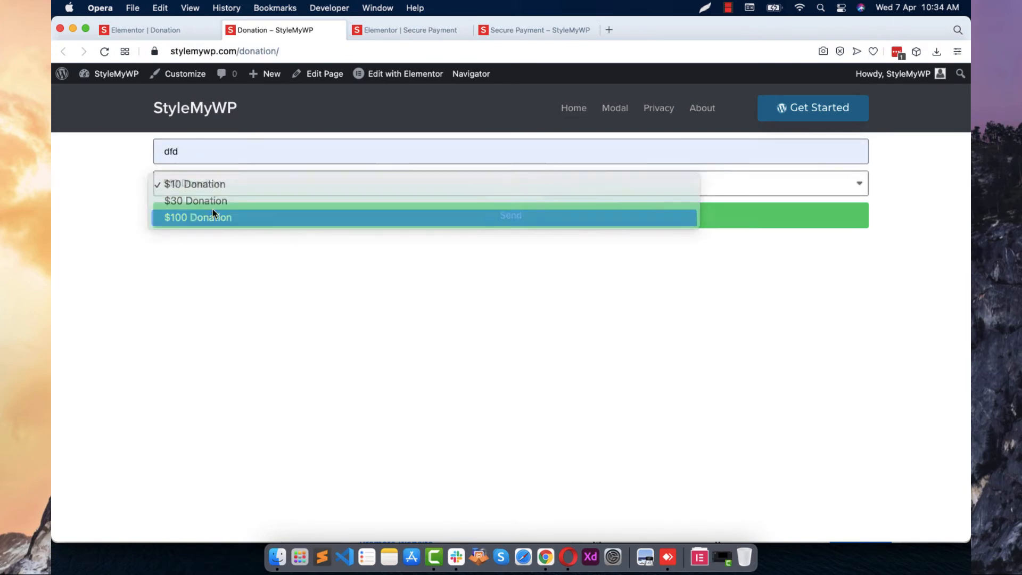
left_click(214, 214)
left_click(222, 216)
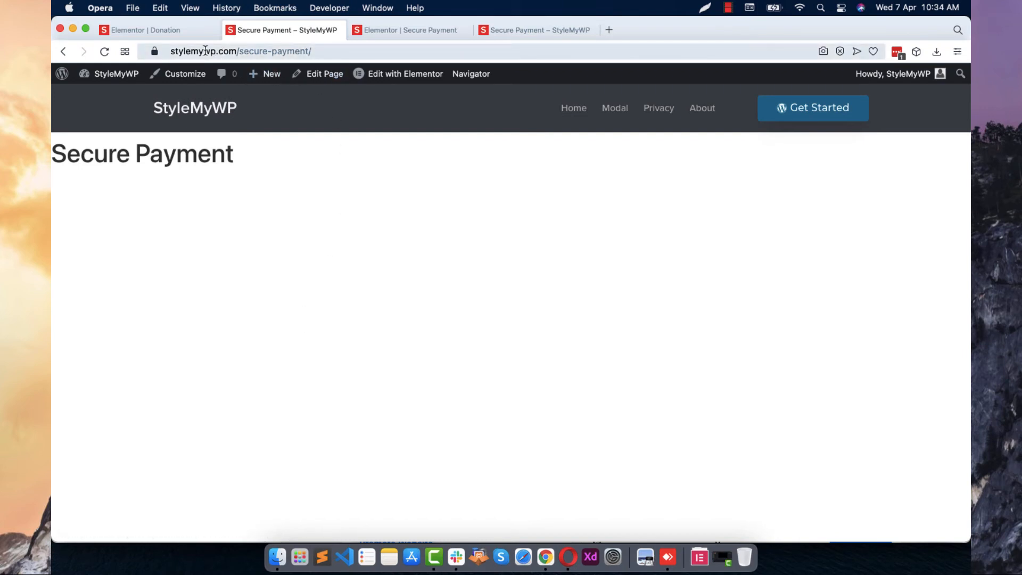
Check the amount parameter in the redirected Secure Payment page's address and return to the donation form
left_click(262, 49)
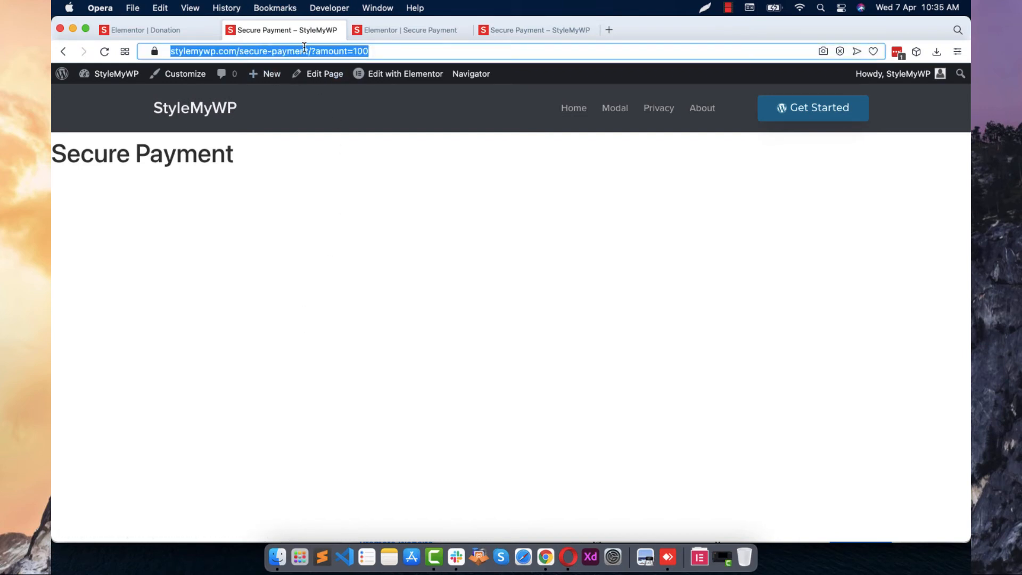
left_click(325, 51)
triple_click(323, 52)
left_click(63, 51)
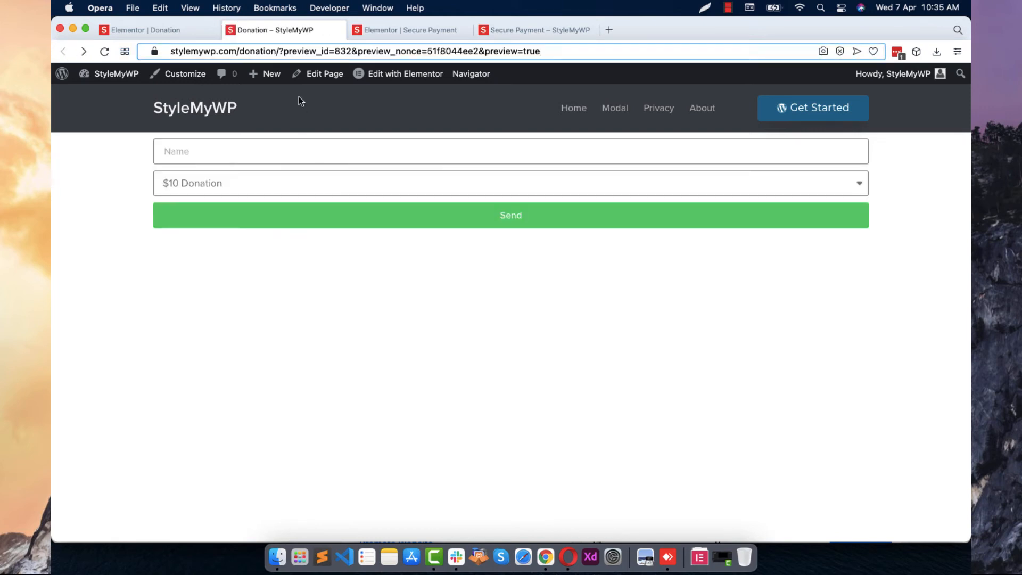
Submit the donation form with the $30 Donation option and the name "dfd"
left_click(195, 189)
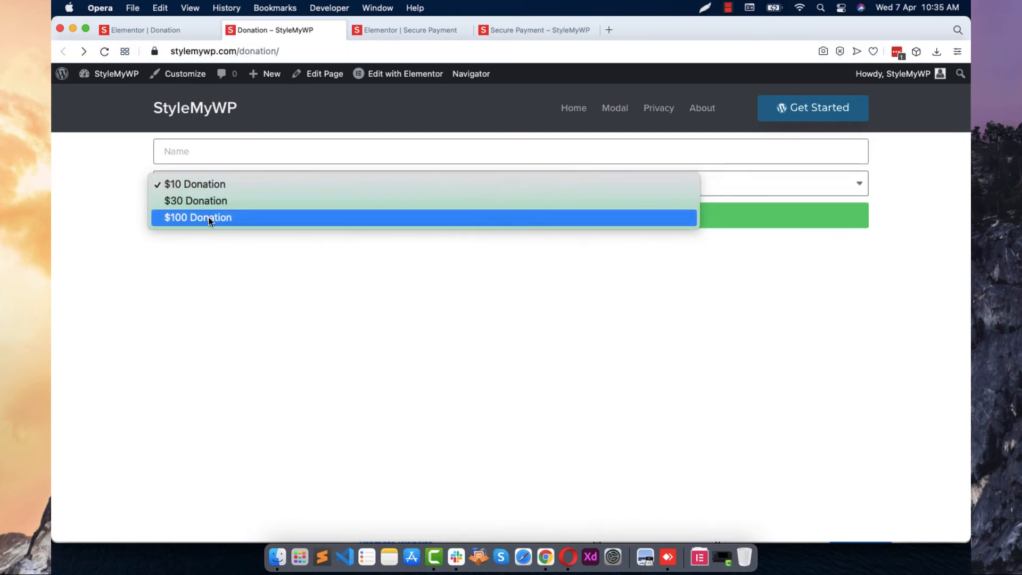
left_click(218, 199)
left_click(226, 160)
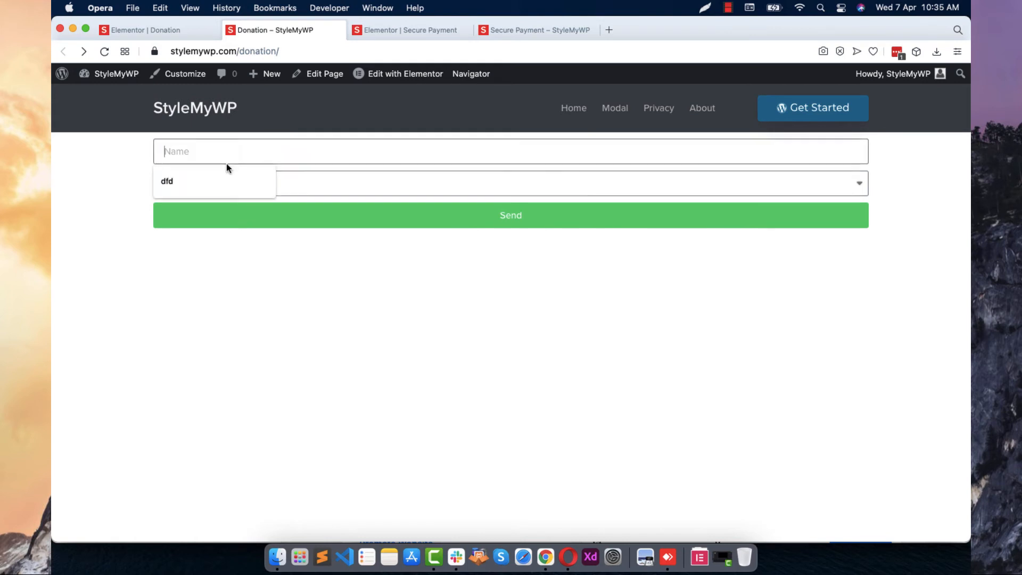
left_click(229, 179)
left_click(224, 210)
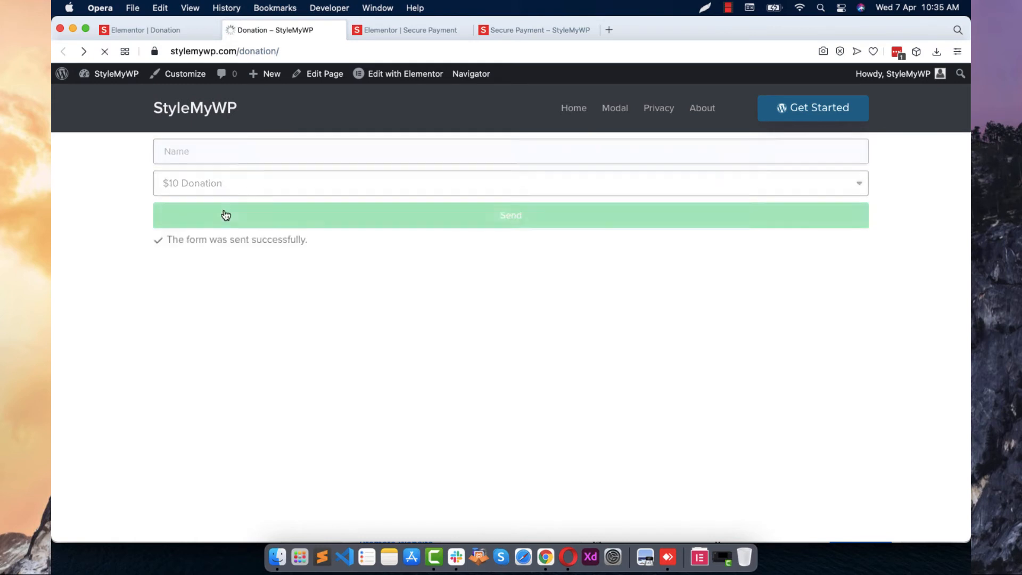
Check the amount parameter in the redirected Secure Payment page's address
left_click(292, 51)
left_click(366, 51)
left_click_drag(358, 51, 170, 52)
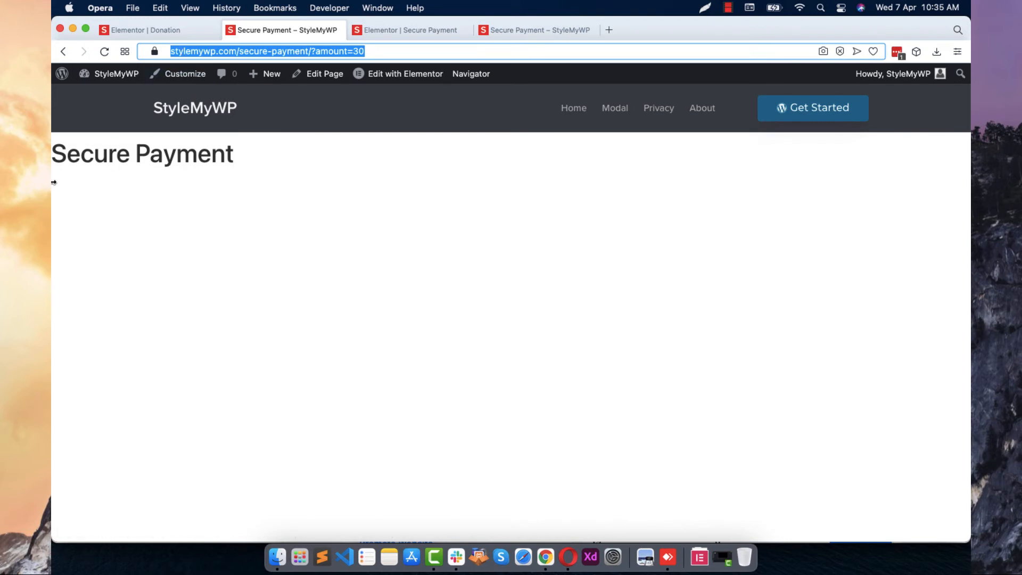
double_click(339, 51)
left_click(375, 50)
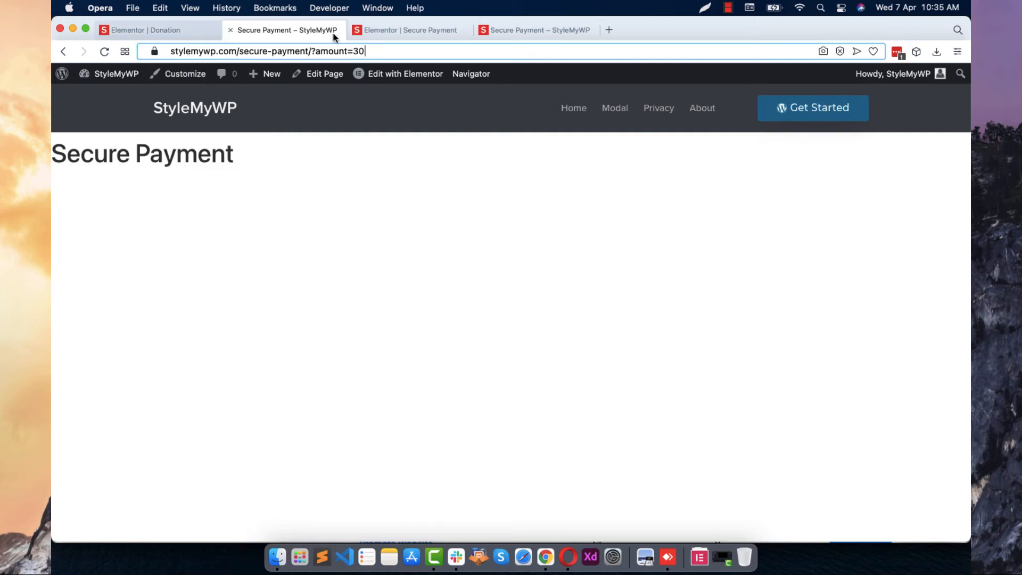
In the Secure Payment page editor, assign the Request Parameter dynamic tag to the PayPal field's Item Value
left_click(374, 33)
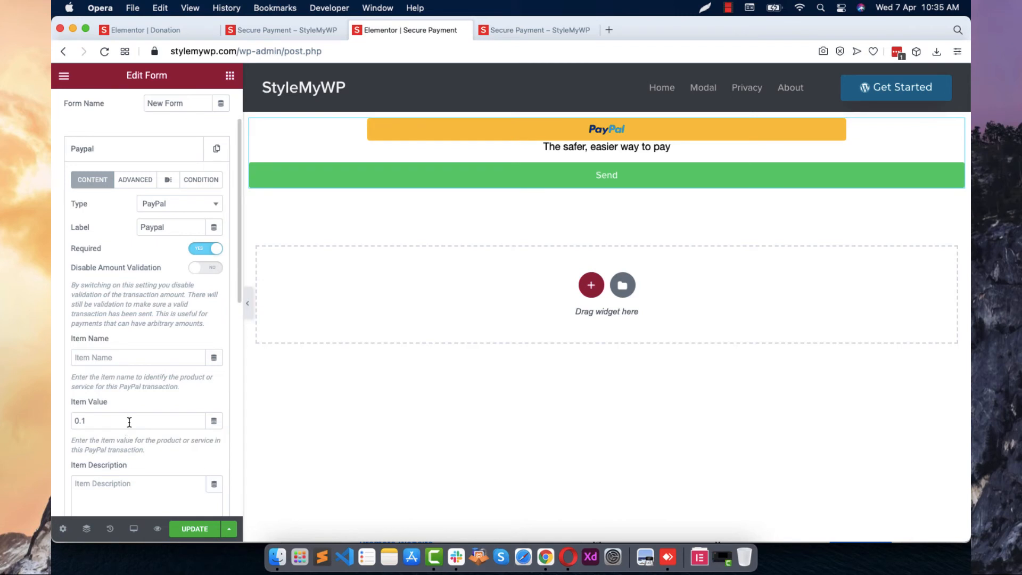
left_click(214, 422)
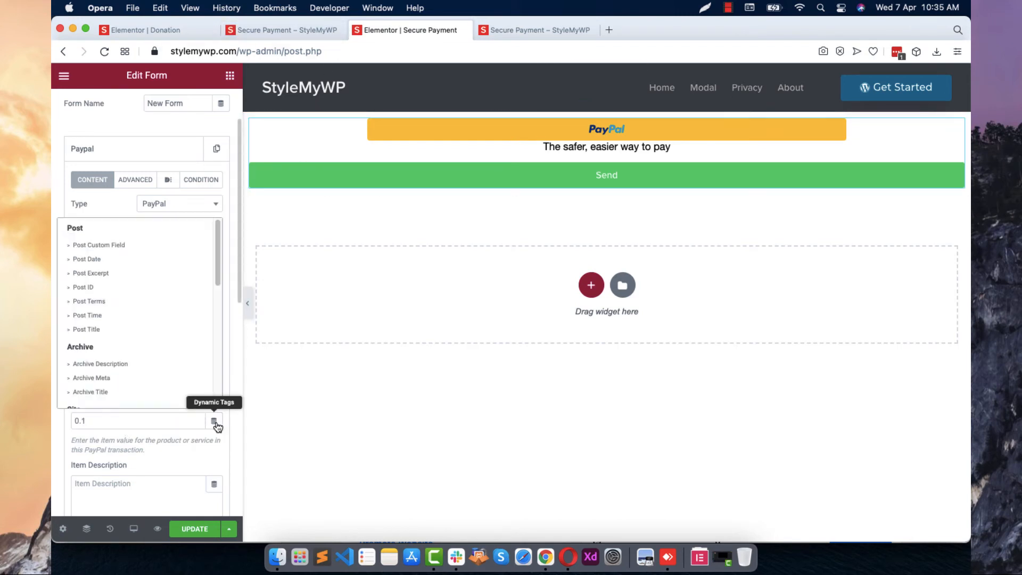
scroll(145, 335, "down", 3)
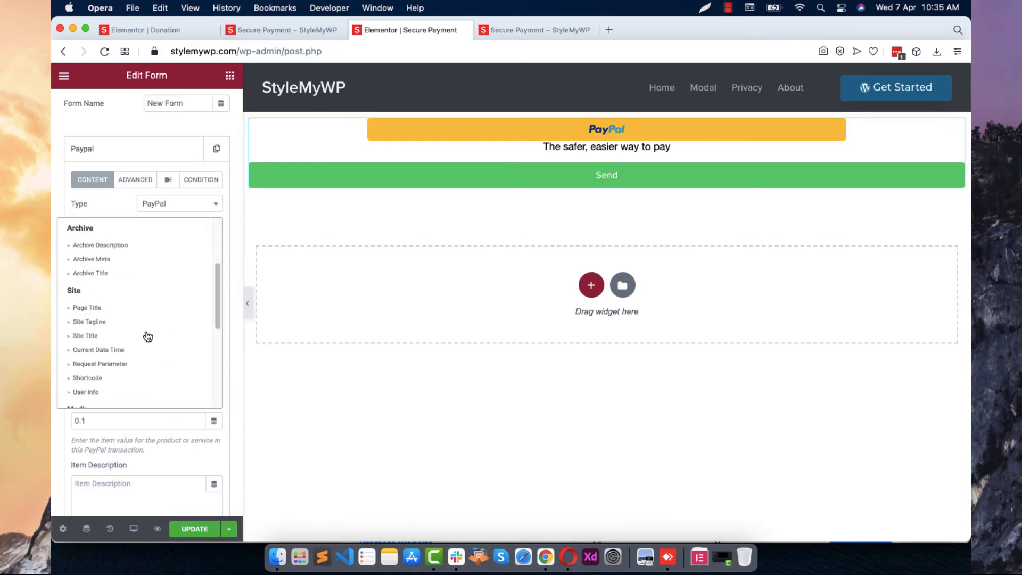
left_click(140, 361)
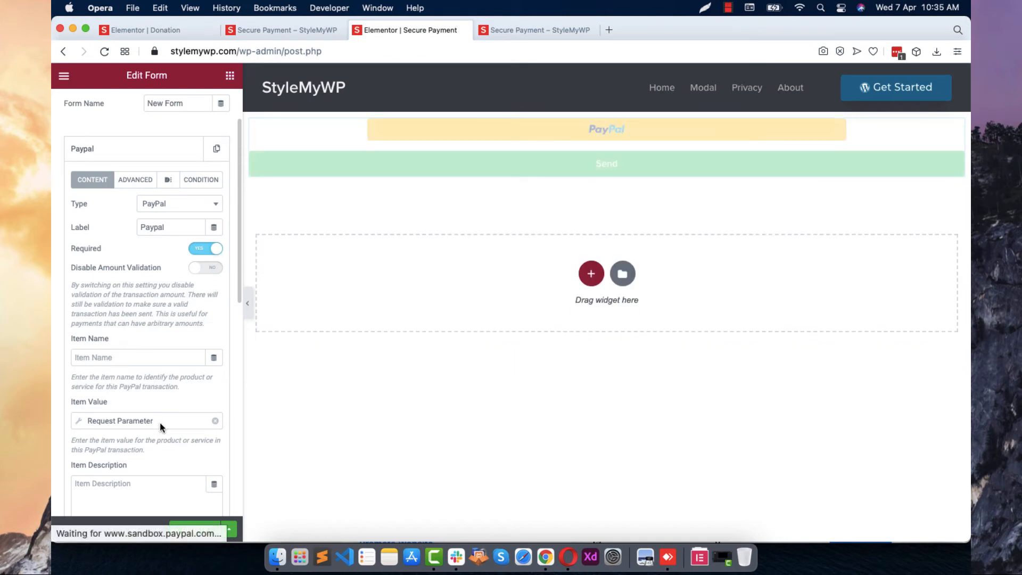
Set the Item Value's request parameter to type Get with the parameter name "amount" and update the page
left_click(160, 422)
left_click(166, 342)
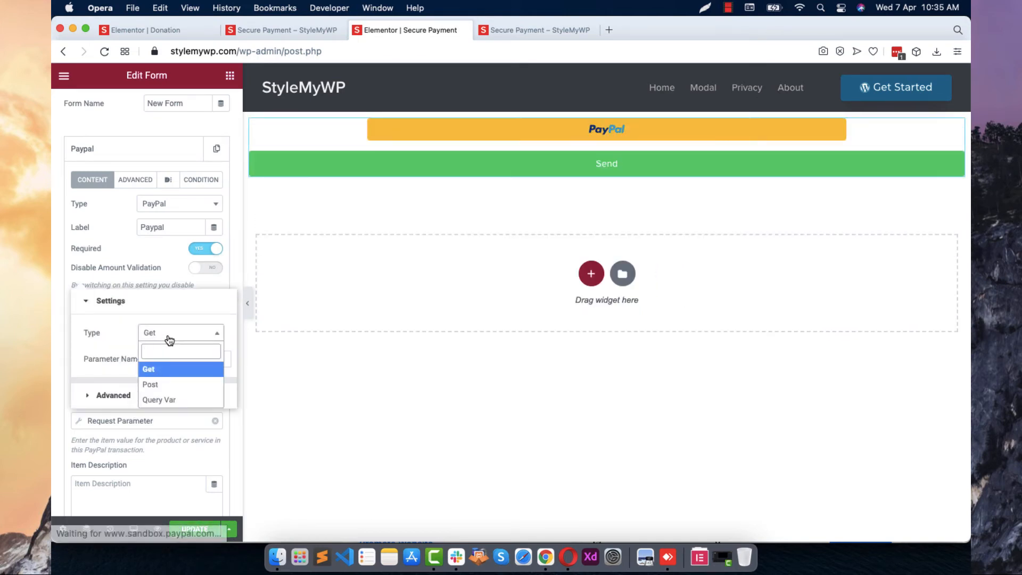
left_click(164, 354)
left_click(165, 353)
type("a")
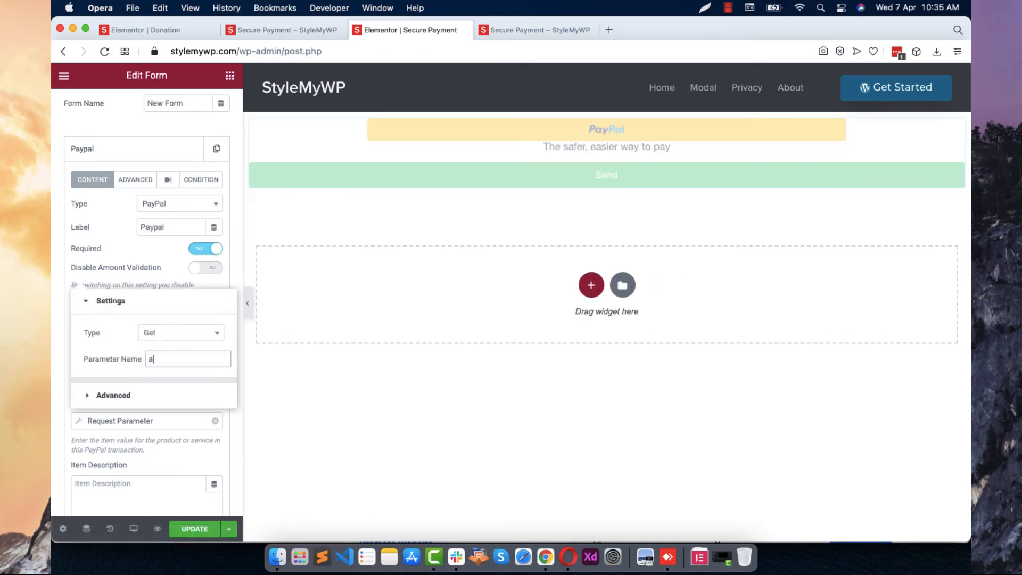
type("mount")
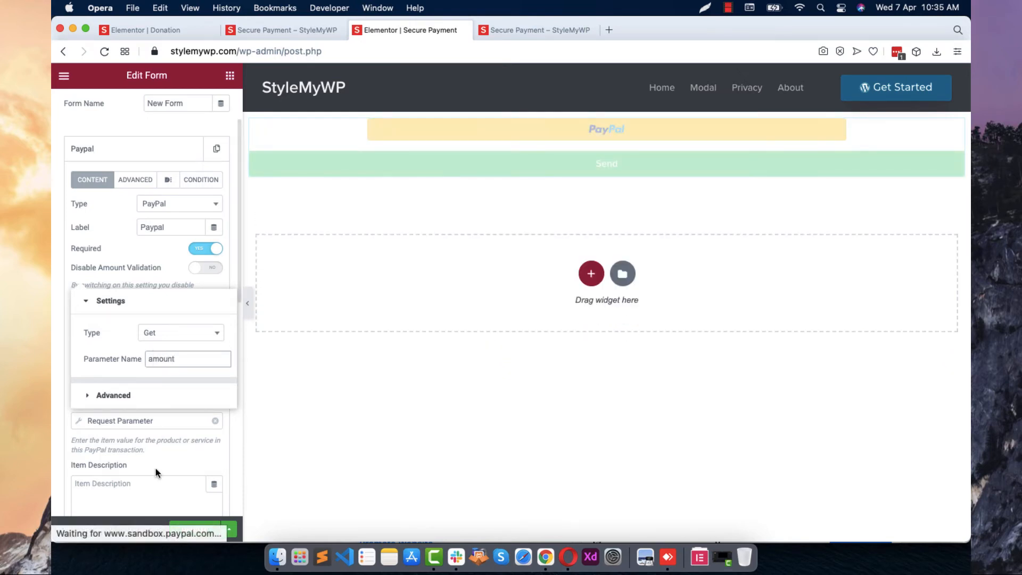
left_click(159, 457)
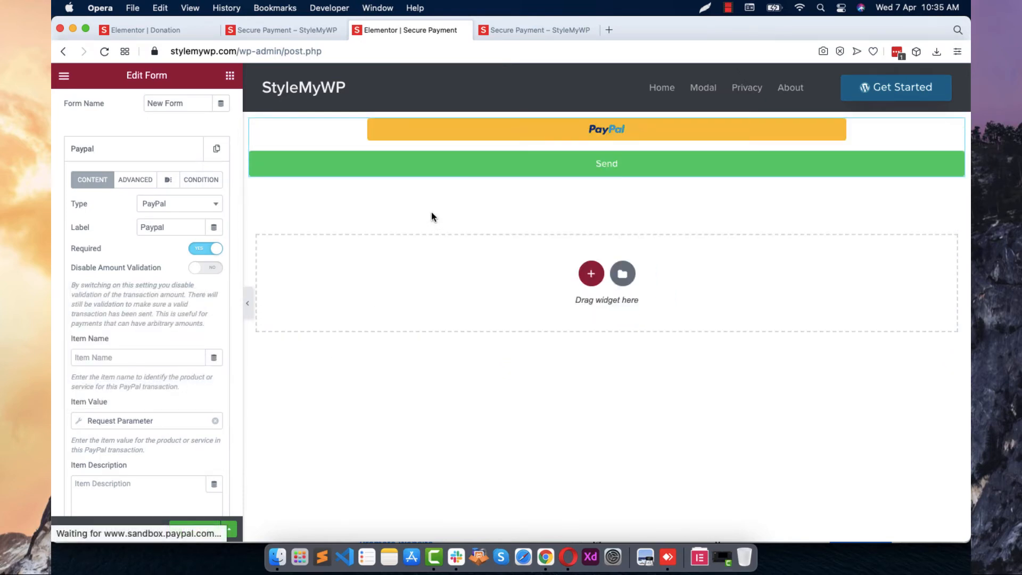
left_click(199, 529)
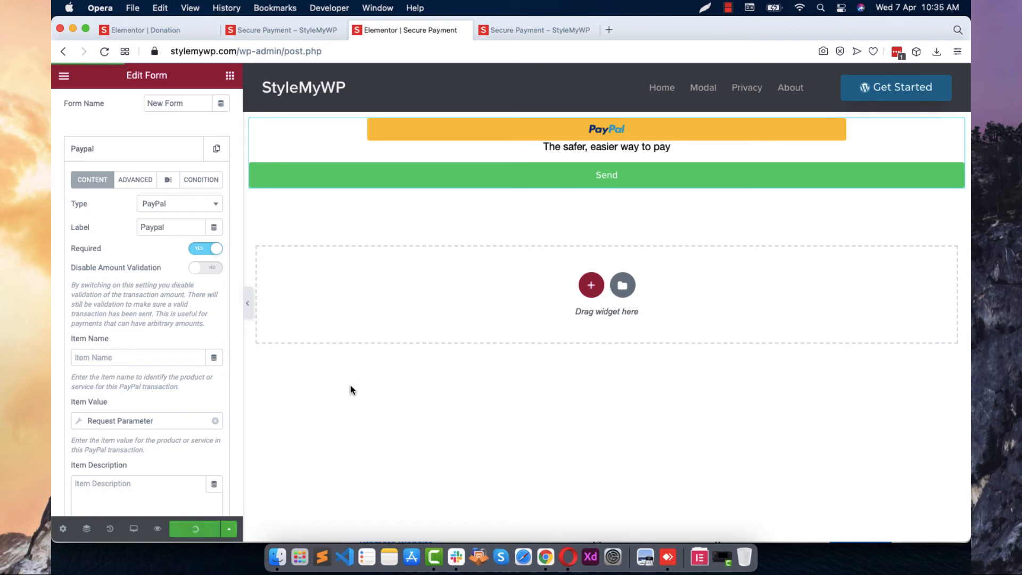
Reload the redirected Secure Payment page, check its amount parameter and try the PayPal payment
left_click(262, 37)
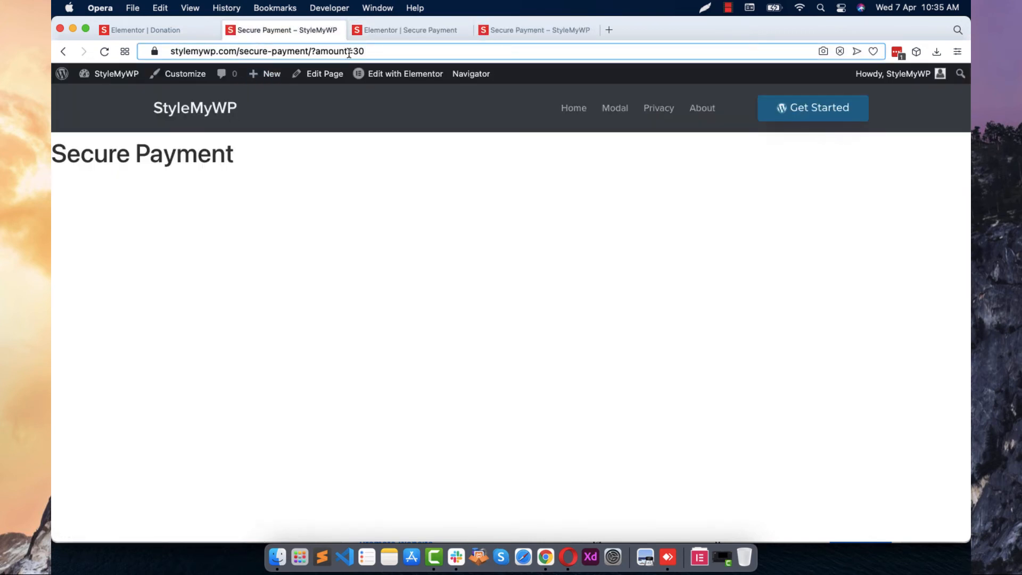
right_click(387, 152)
left_click(418, 193)
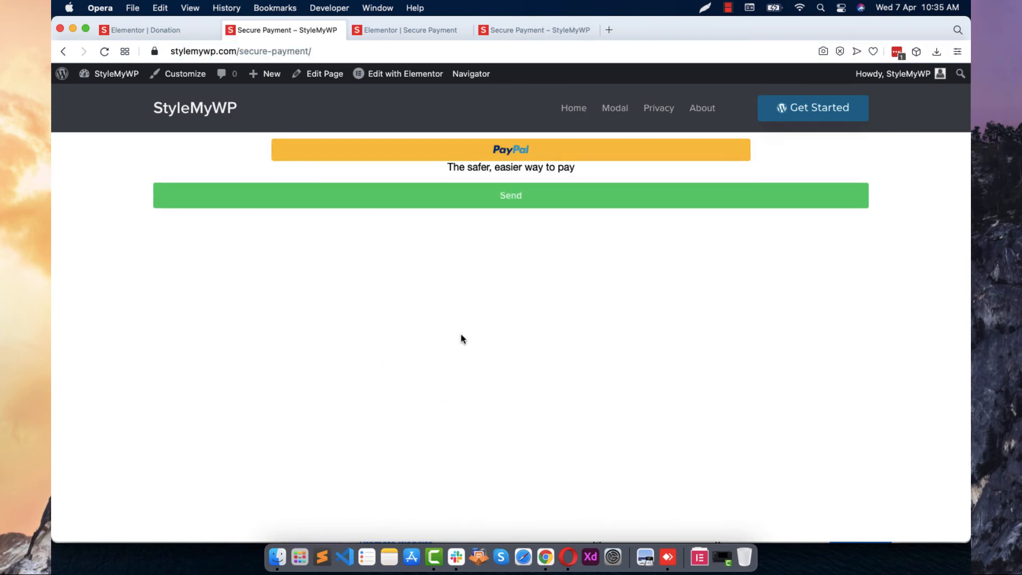
left_click(321, 47)
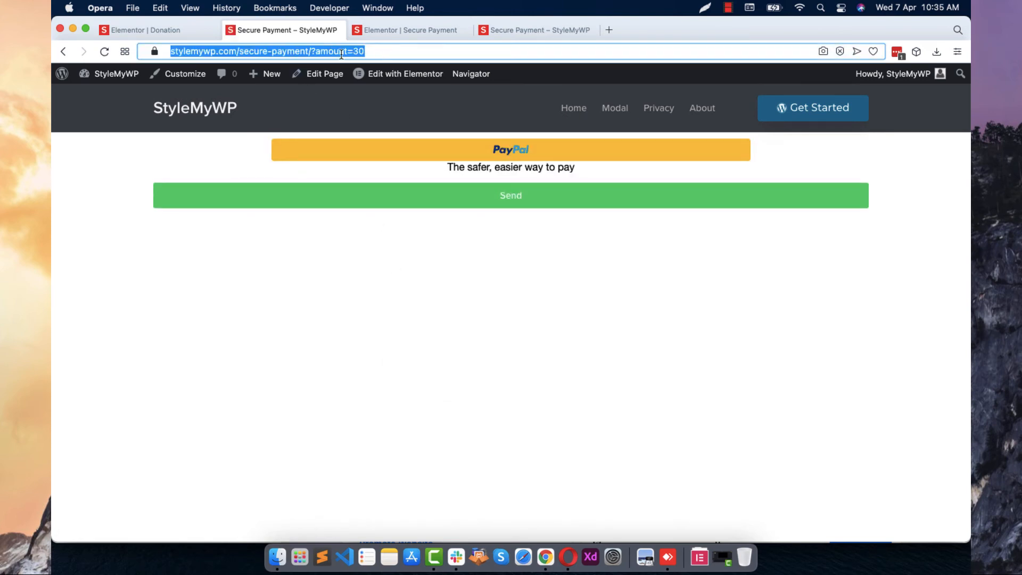
left_click(467, 253)
left_click(487, 192)
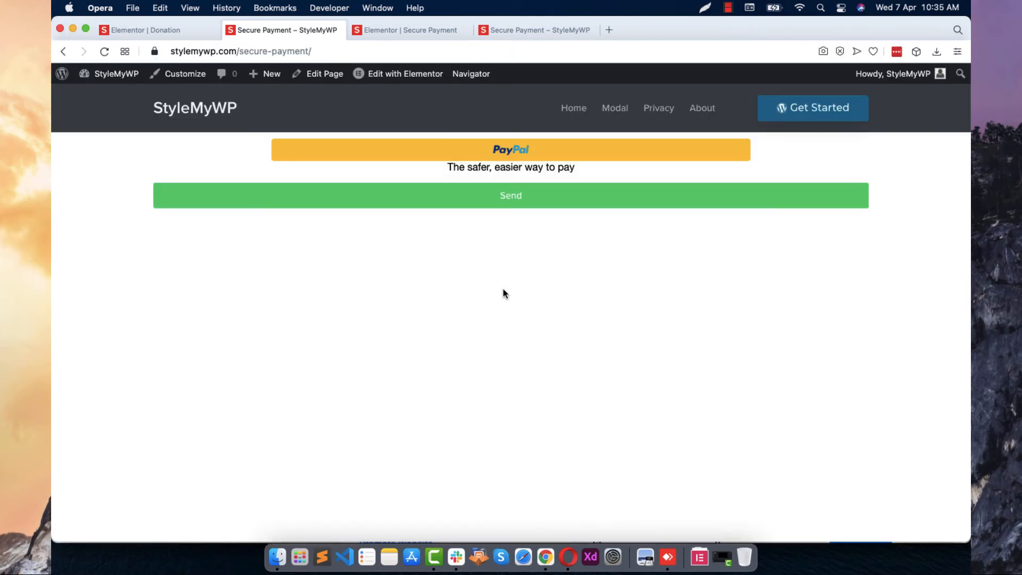
left_click(503, 156)
Review the PayPal field's Item Value in the Secure Payment editor and close the Donation editor
left_click(402, 33)
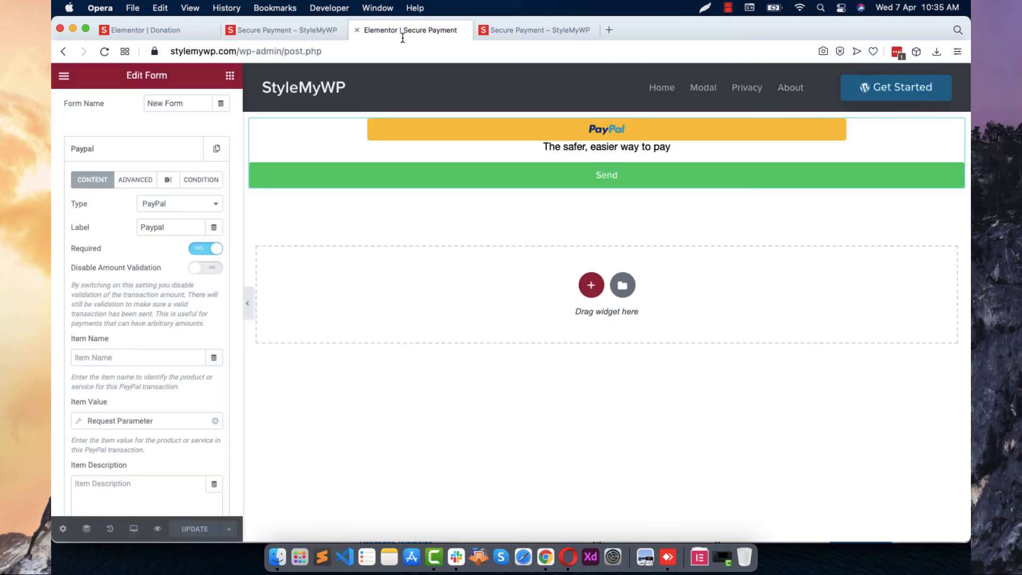
scroll(154, 451, "down", 1)
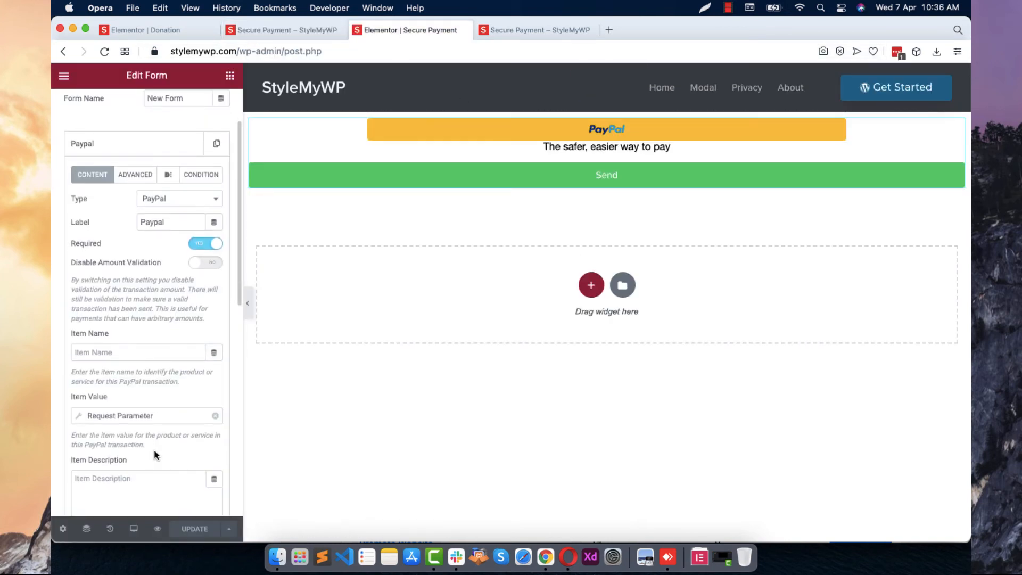
left_click(287, 31)
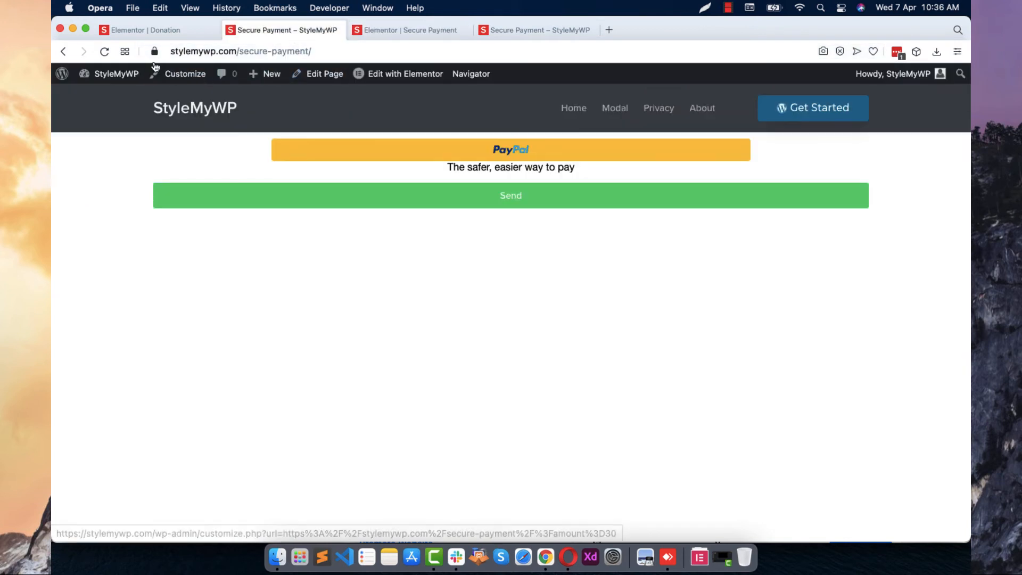
left_click(105, 33)
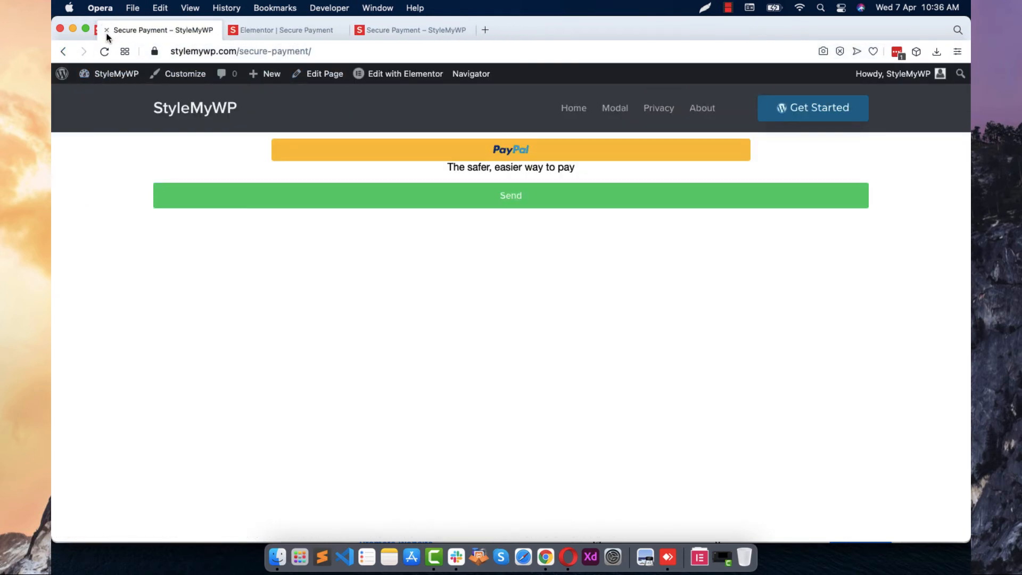
left_click(277, 50)
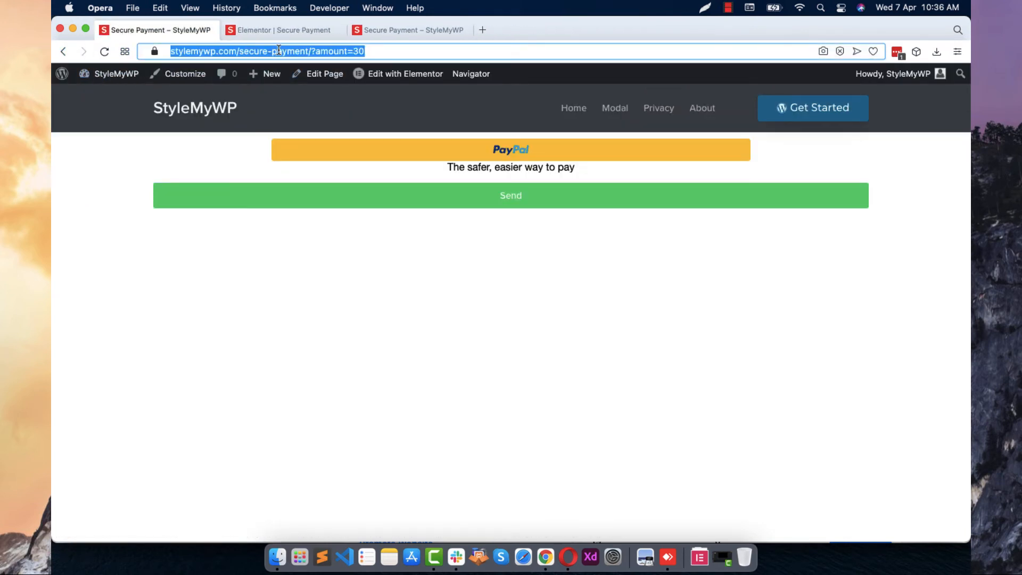
triple_click(279, 50)
left_click(297, 51)
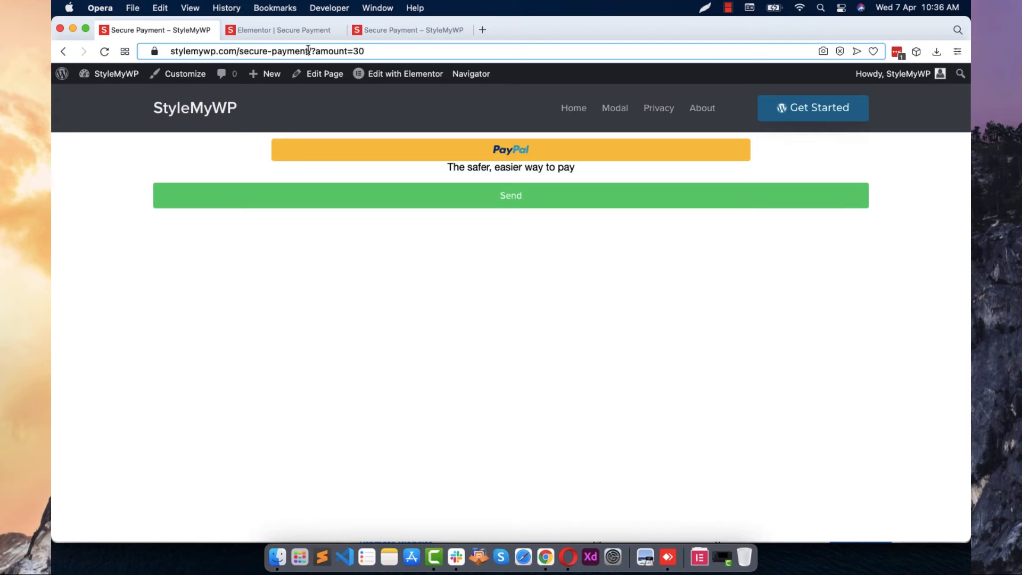
left_click_drag(308, 50, 240, 53)
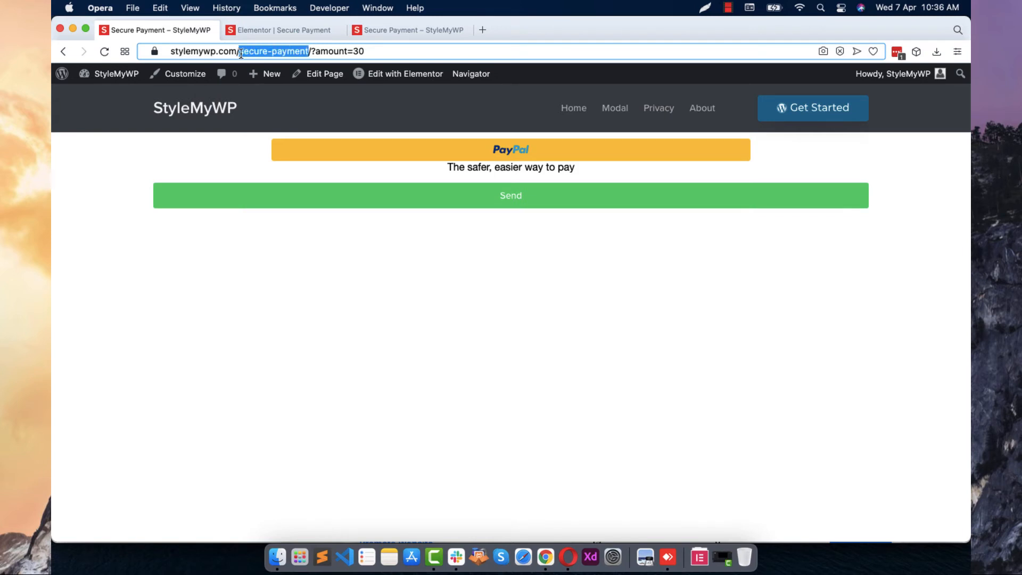
type("dona")
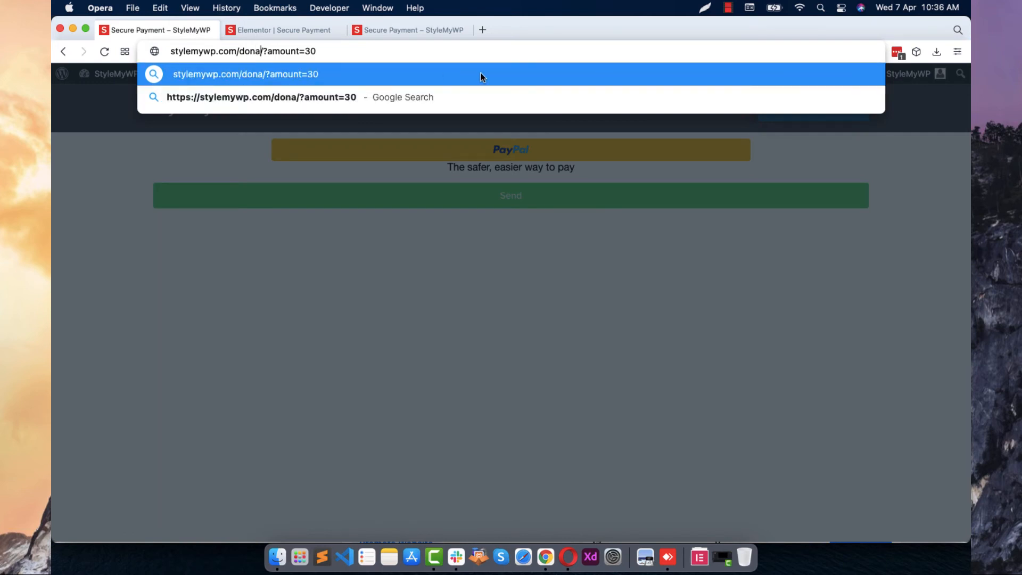
left_click(728, 7)
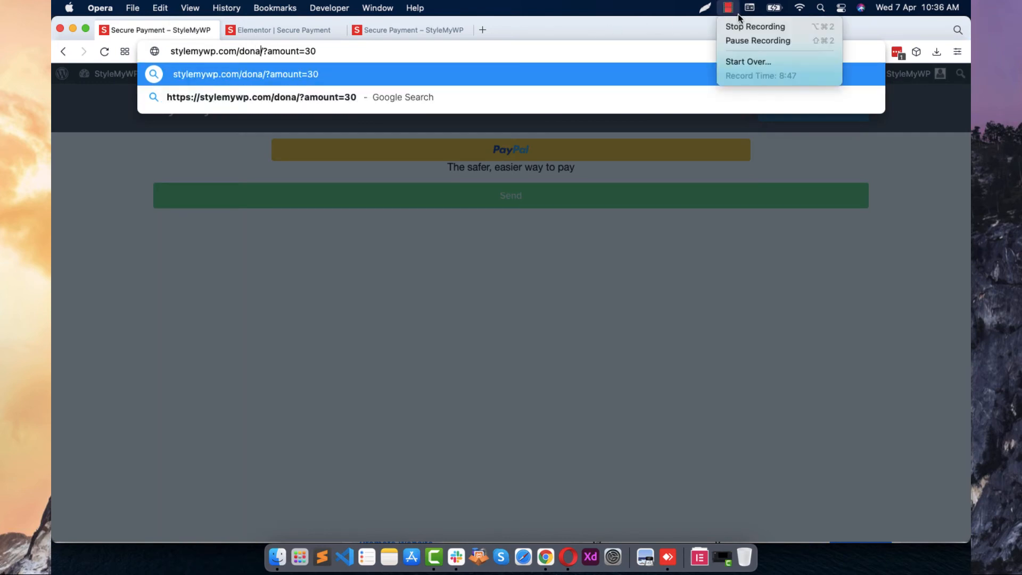
left_click(745, 39)
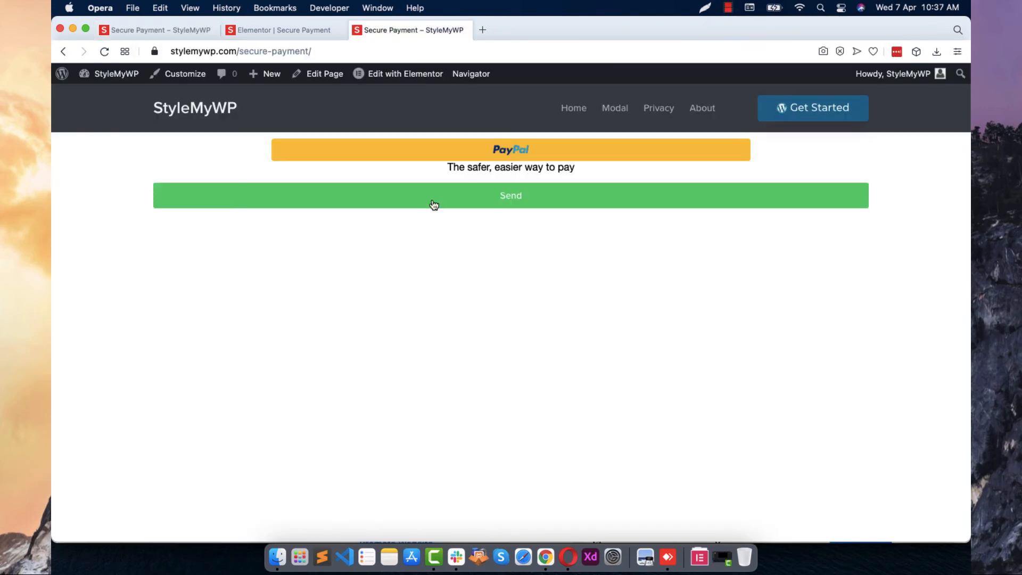
Load stylemywp.com/donation in place of the Secure Payment page
left_click(434, 205)
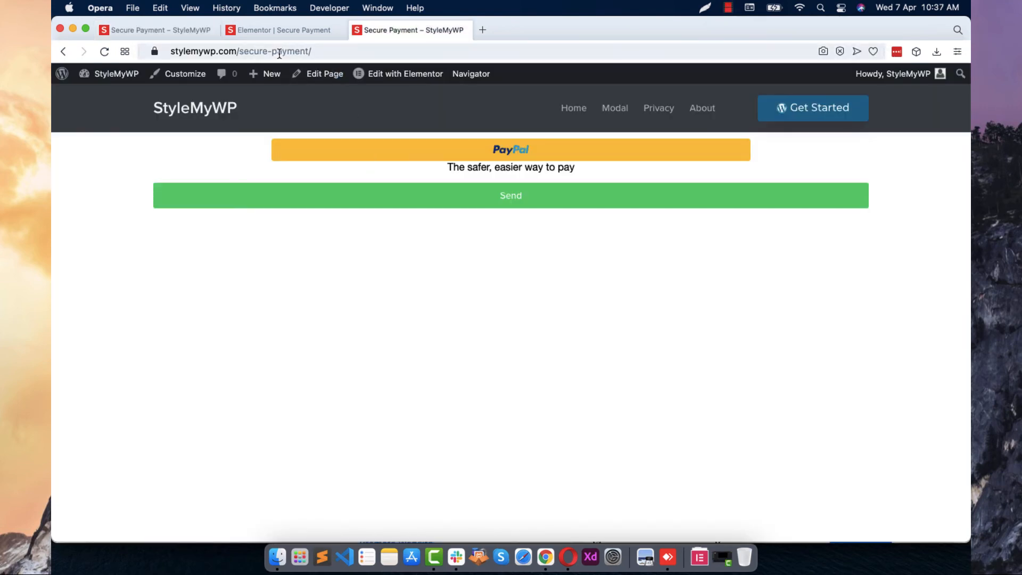
left_click(269, 49)
key("super+shift+Left")
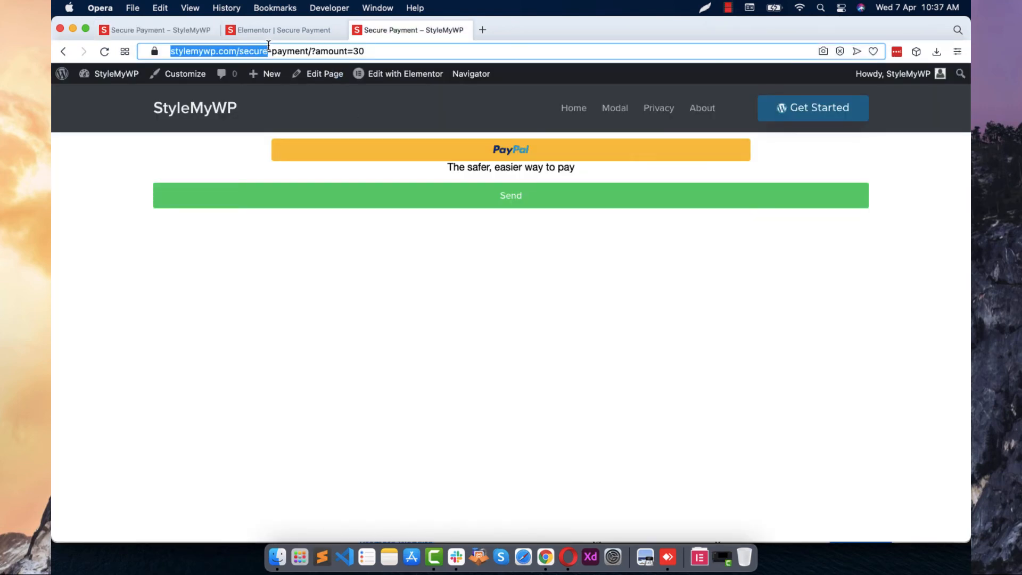
left_click_drag(366, 51, 234, 53)
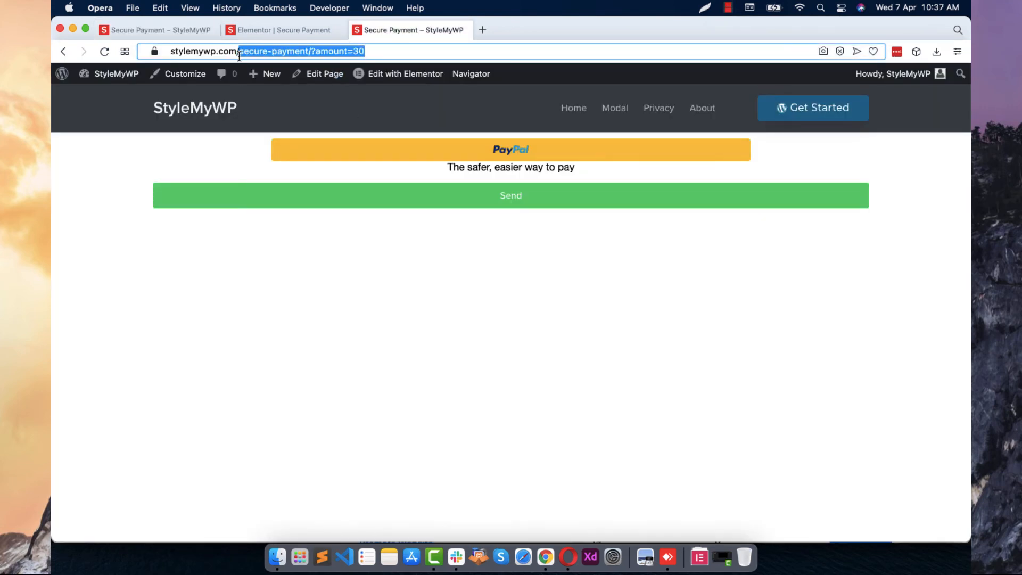
type("don")
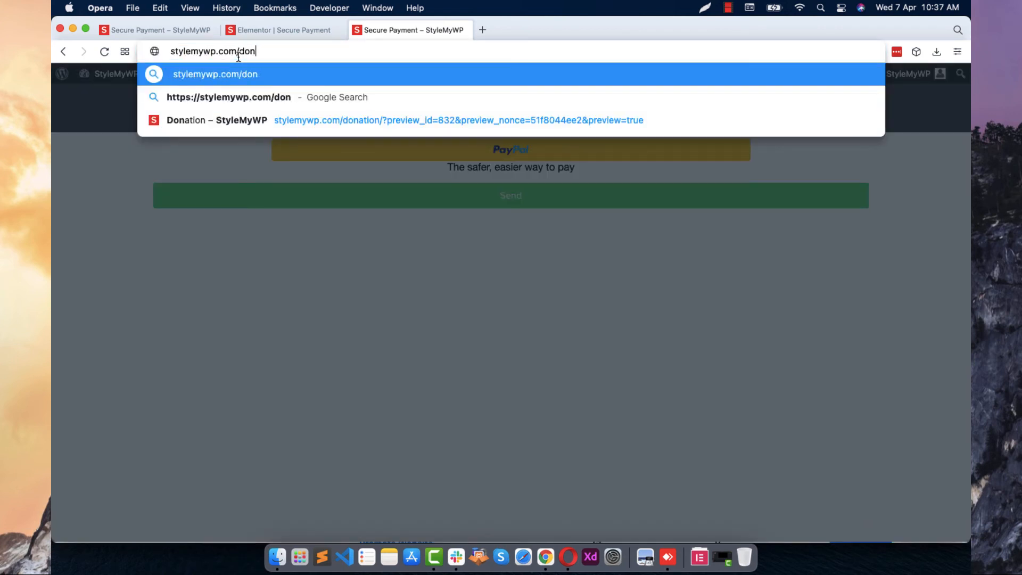
type("ation")
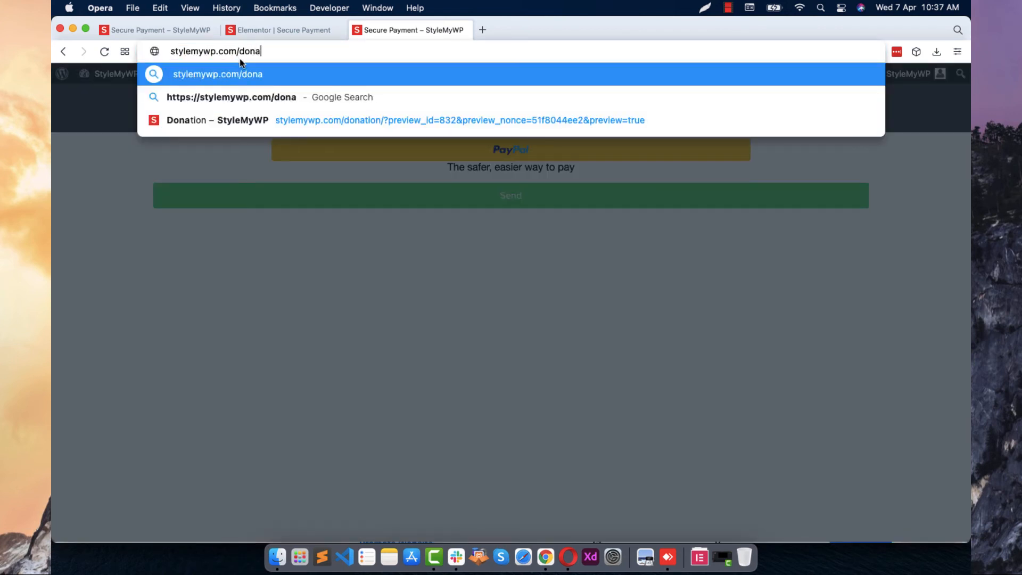
key("Return")
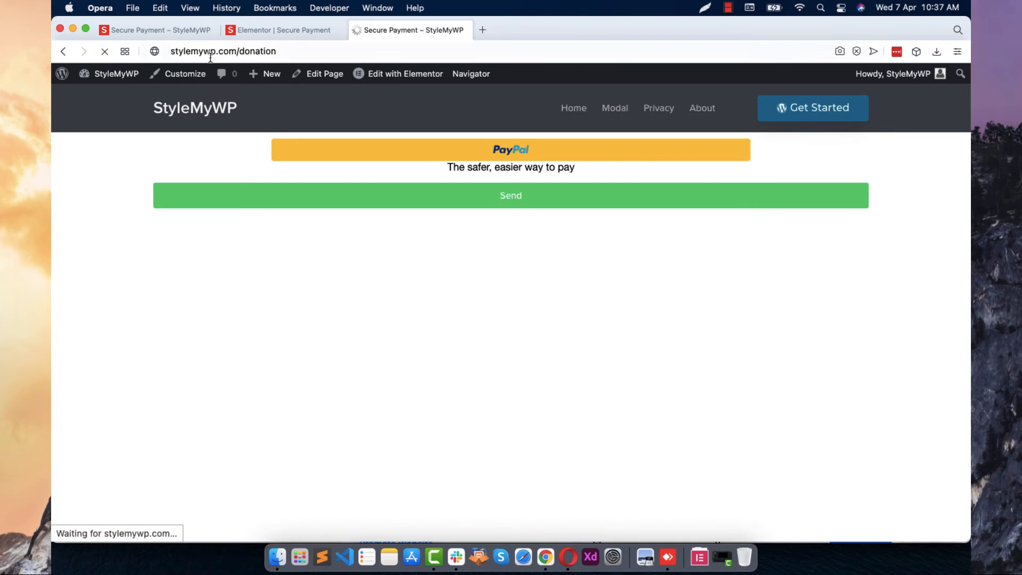
Fill in the donation form's name field, choose the $10 Donation option and submit the form
left_click(300, 150)
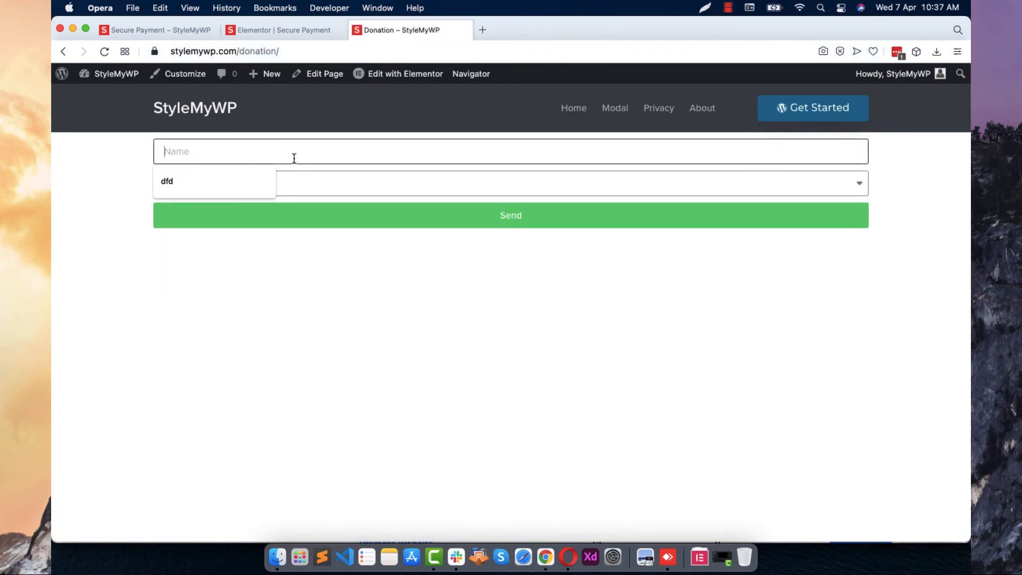
left_click(254, 188)
left_click(282, 190)
left_click(278, 199)
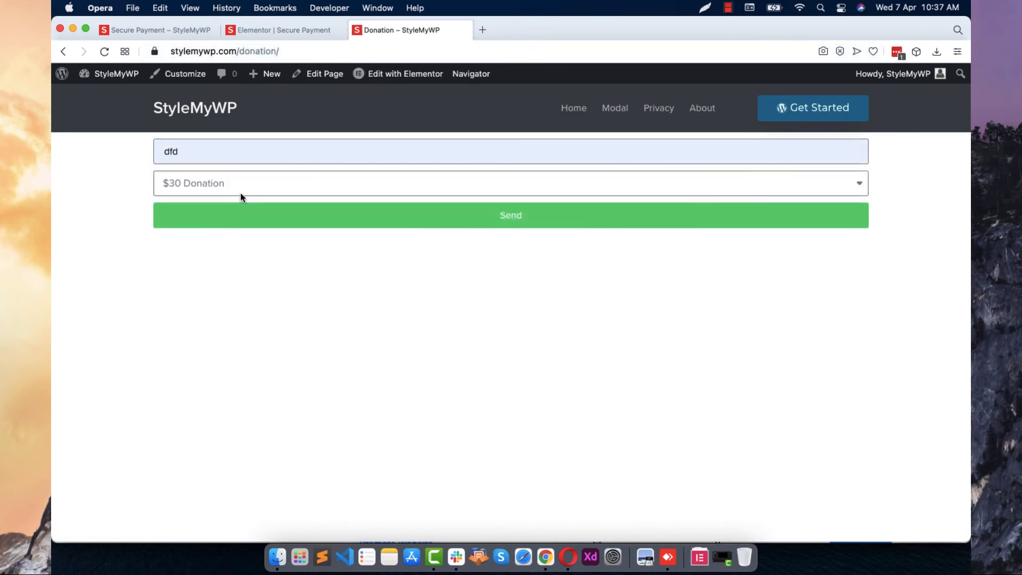
left_click(226, 190)
left_click(225, 169)
left_click(235, 225)
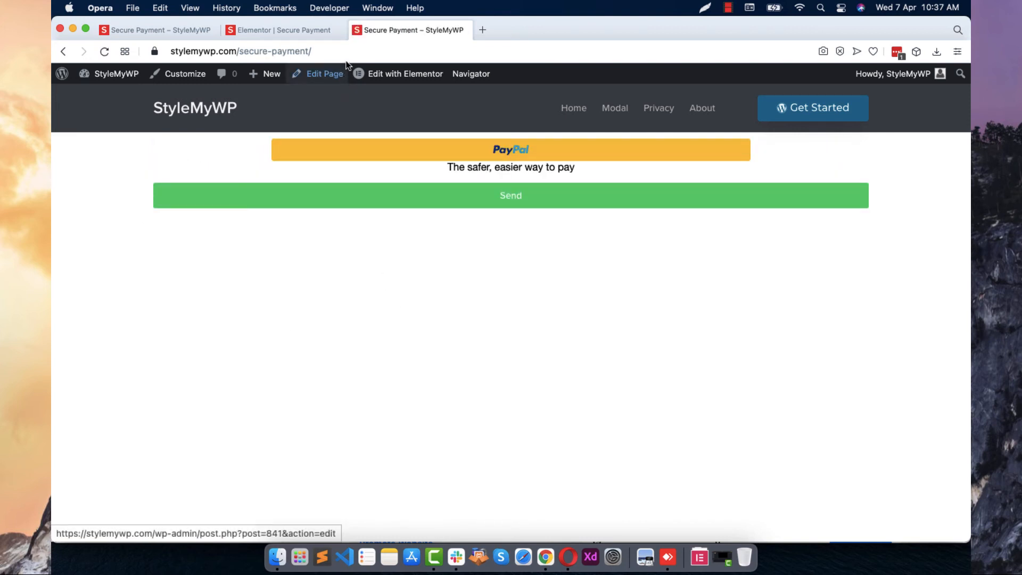
Check the redirected page's amount parameter, view the total in PayPal's debit or credit card checkout and close the checkout window
left_click(301, 53)
left_click(385, 171)
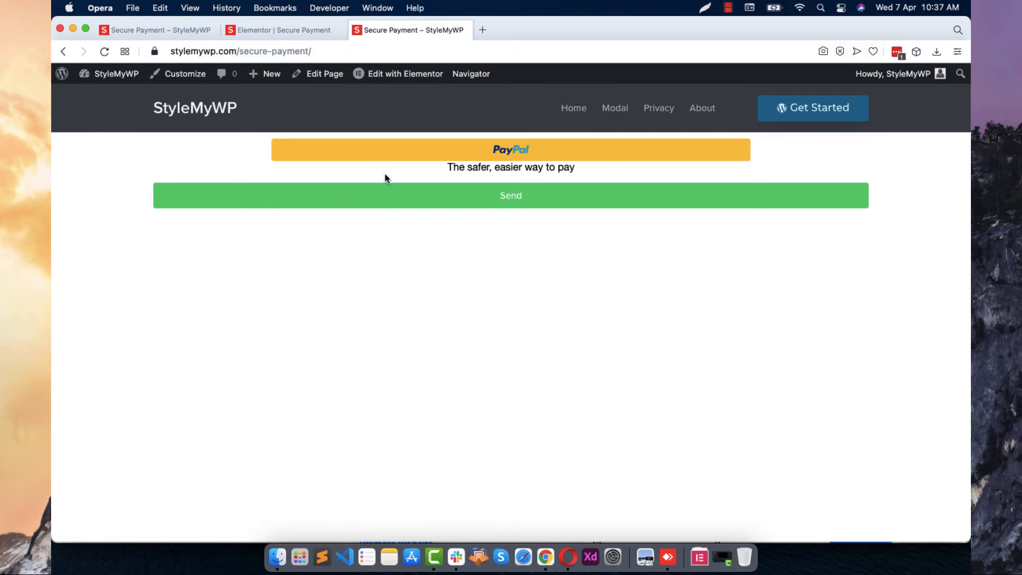
left_click(392, 155)
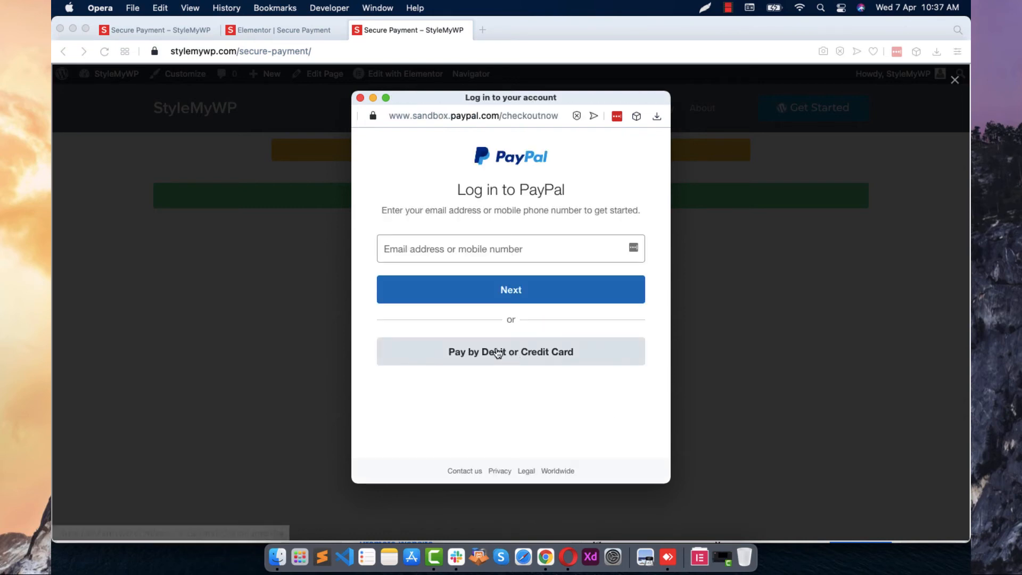
left_click(482, 358)
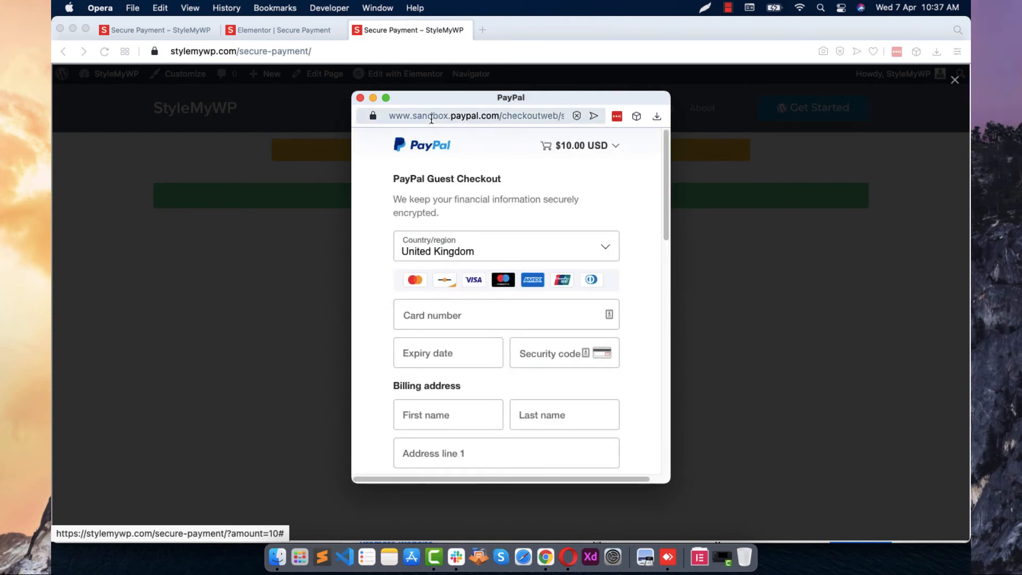
left_click(360, 98)
Reload the Secure Payment page with amount=10000 corrected to the shown 1000 total, check it in PayPal's card checkout and close the window
left_click(360, 49)
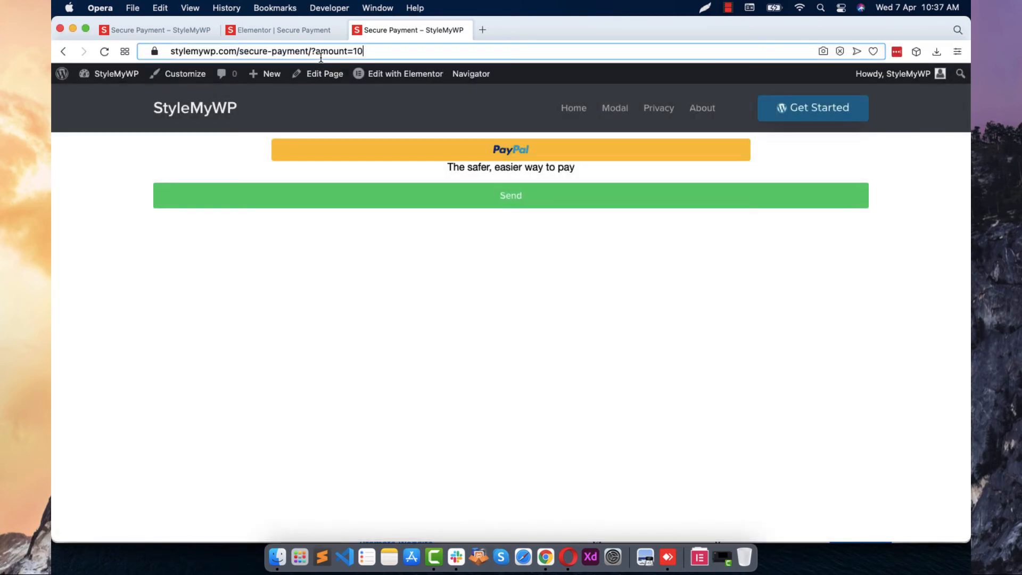
left_click(360, 49)
type("000")
key("Return")
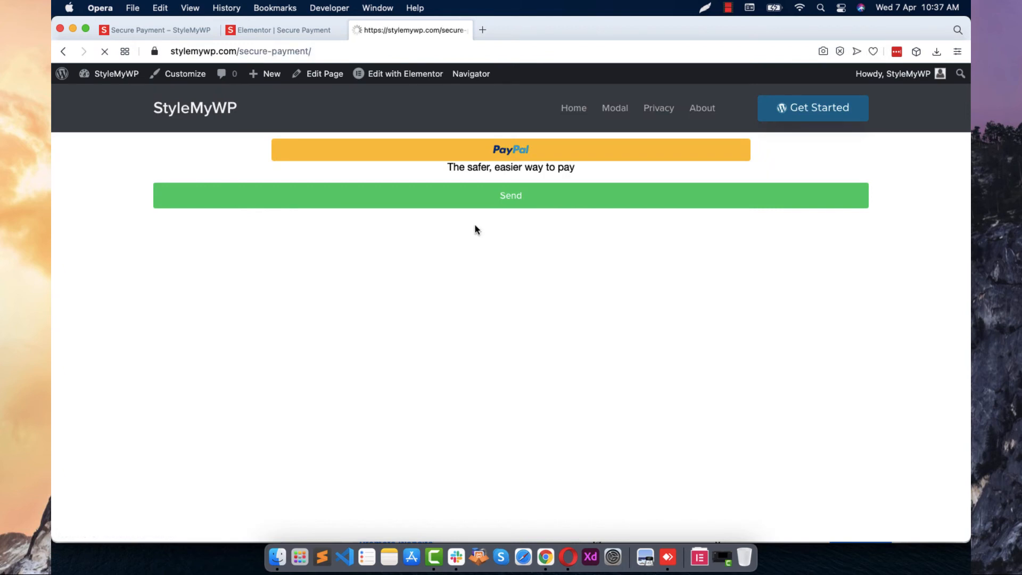
left_click(472, 145)
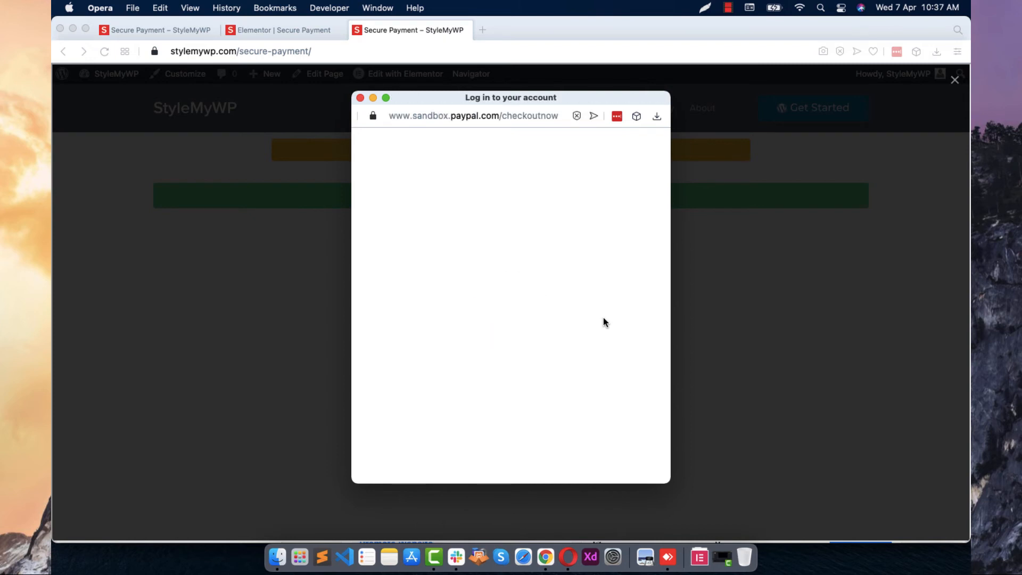
left_click(541, 355)
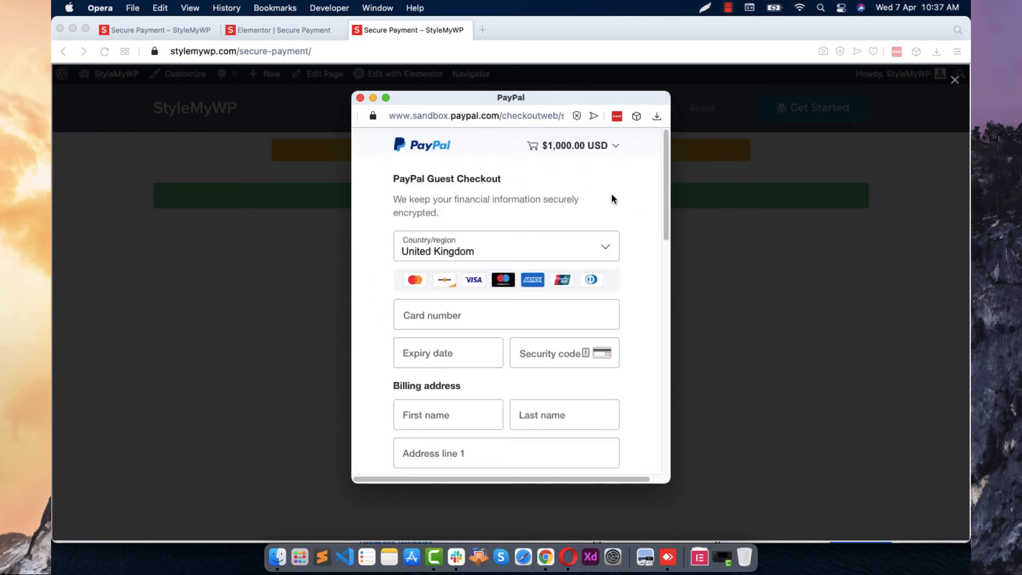
left_click(358, 98)
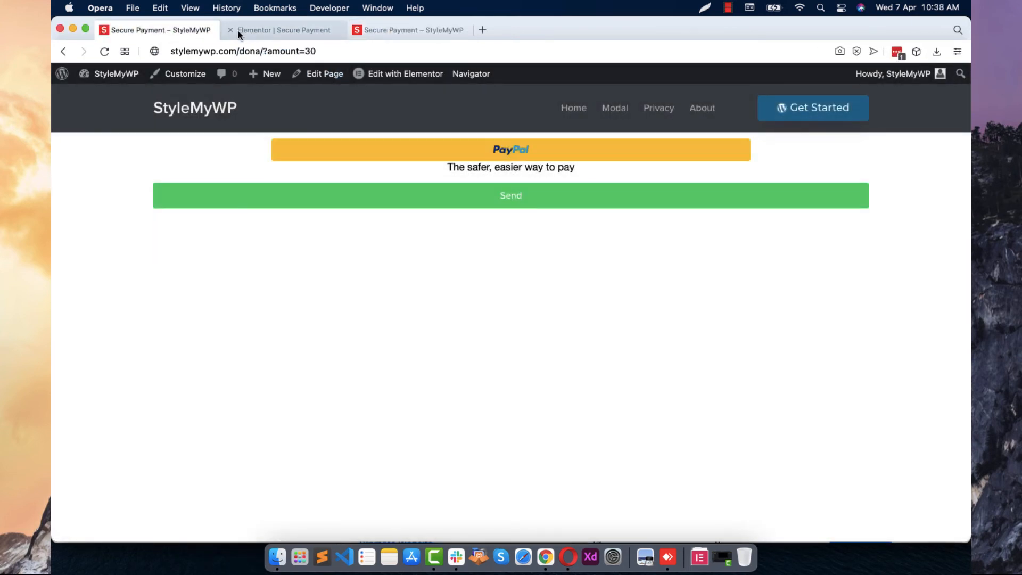
Load stylemywp.com/donation in the browser tab that holds the Secure Payment editor
left_click(286, 30)
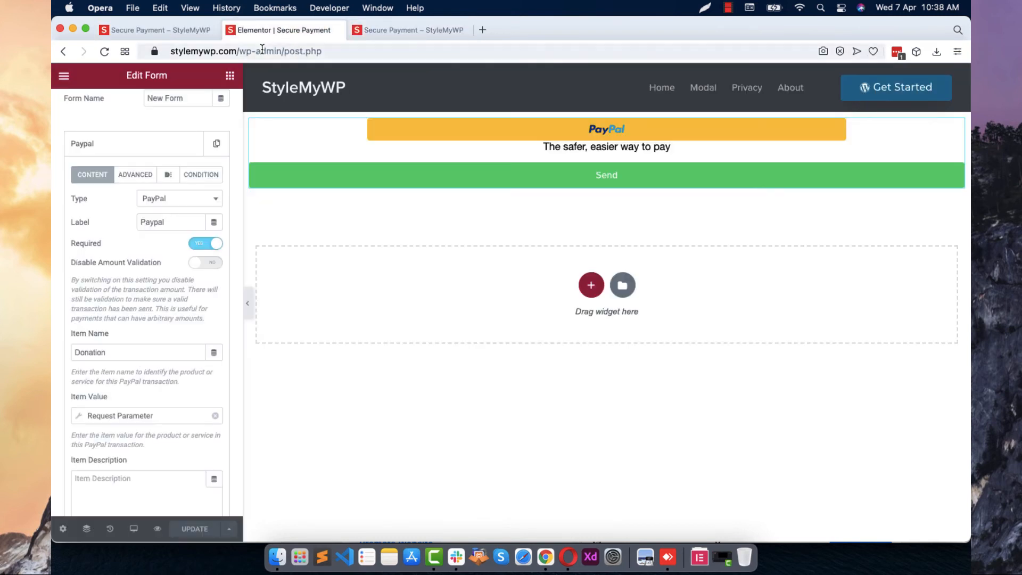
left_click_drag(239, 51, 503, 66)
type("d")
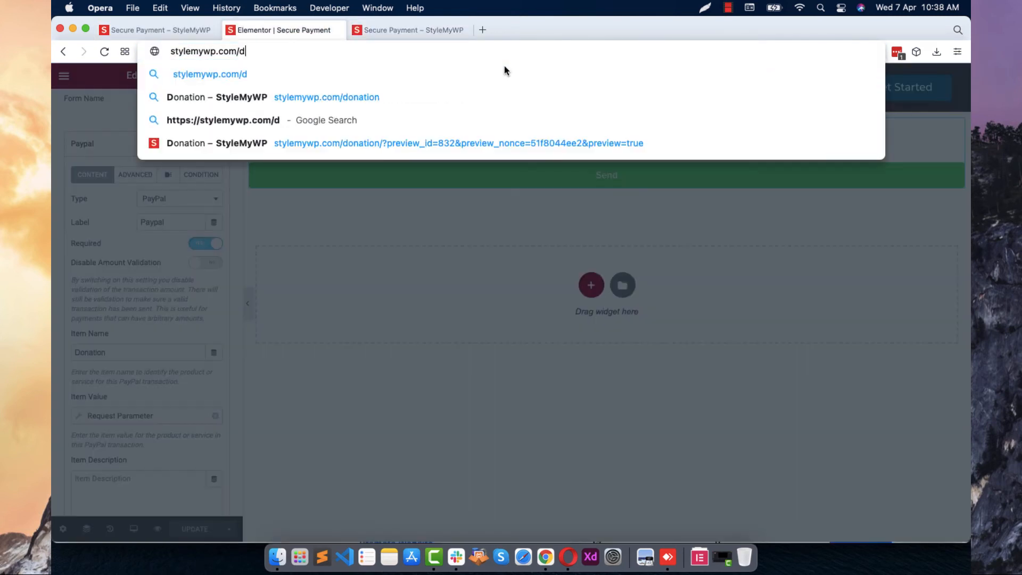
type("onation")
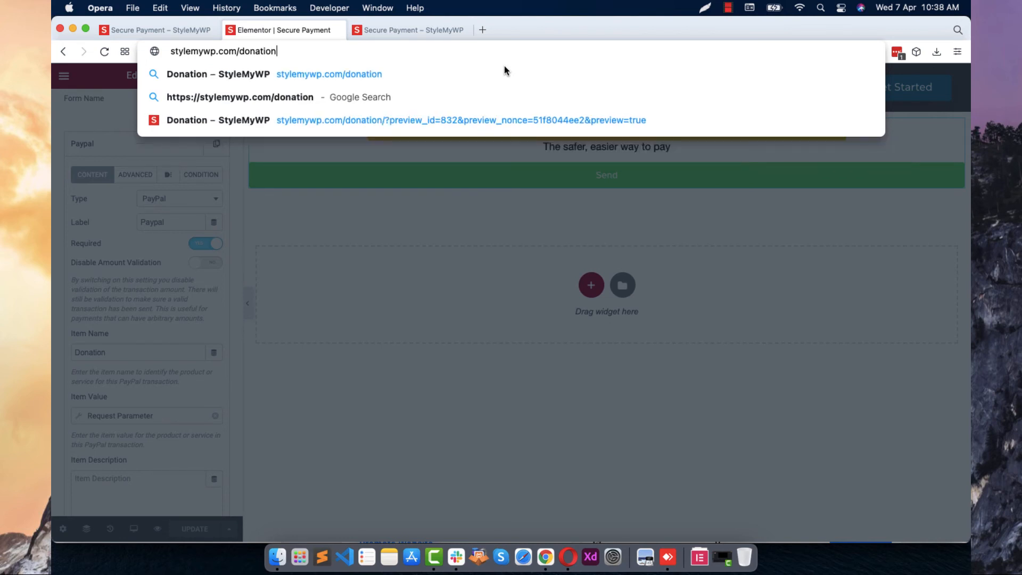
key("Return")
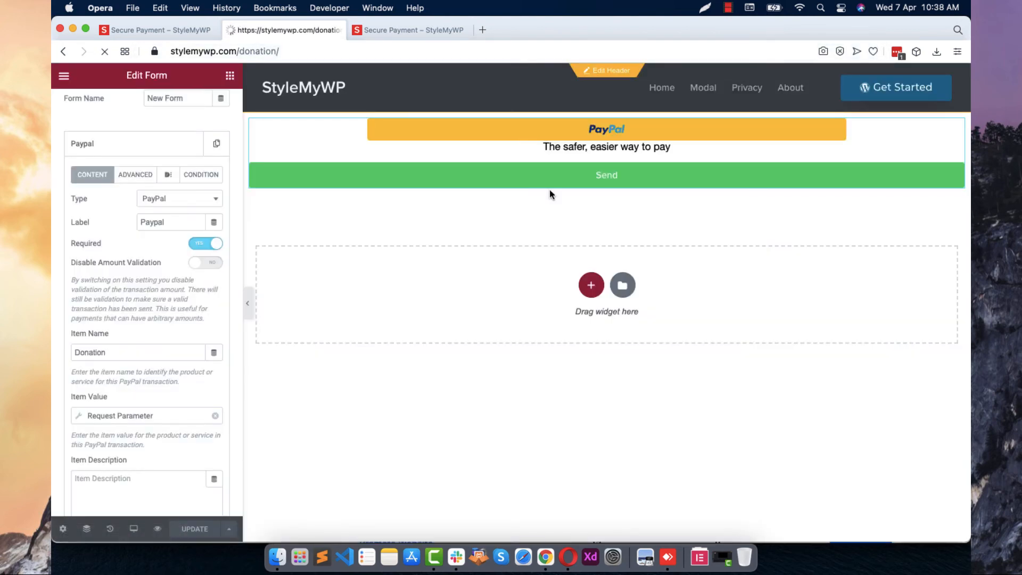
Open the Donation page in Elementor and start editing its form widget
left_click(452, 191)
left_click(420, 240)
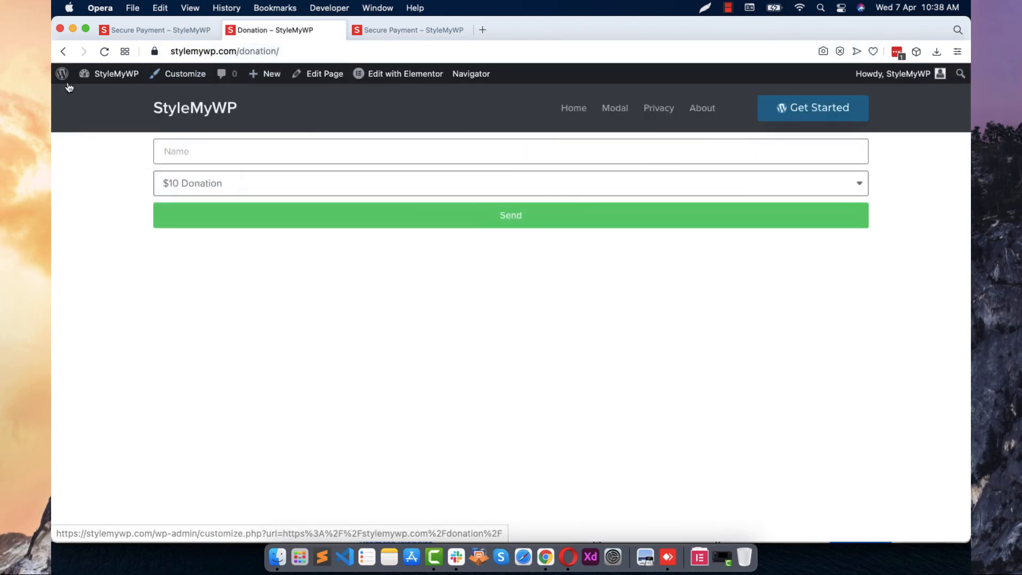
left_click(404, 74)
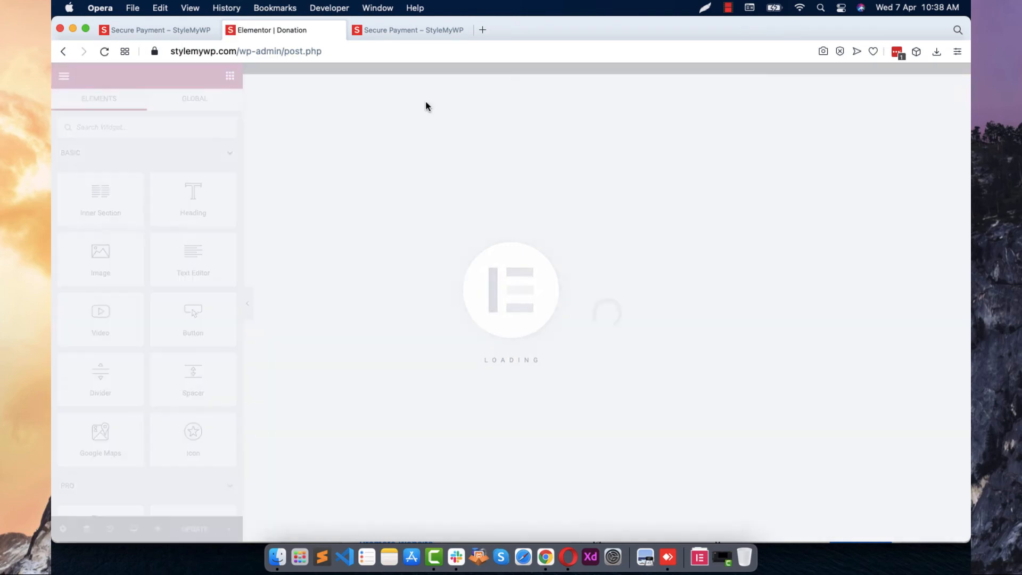
left_click(370, 164)
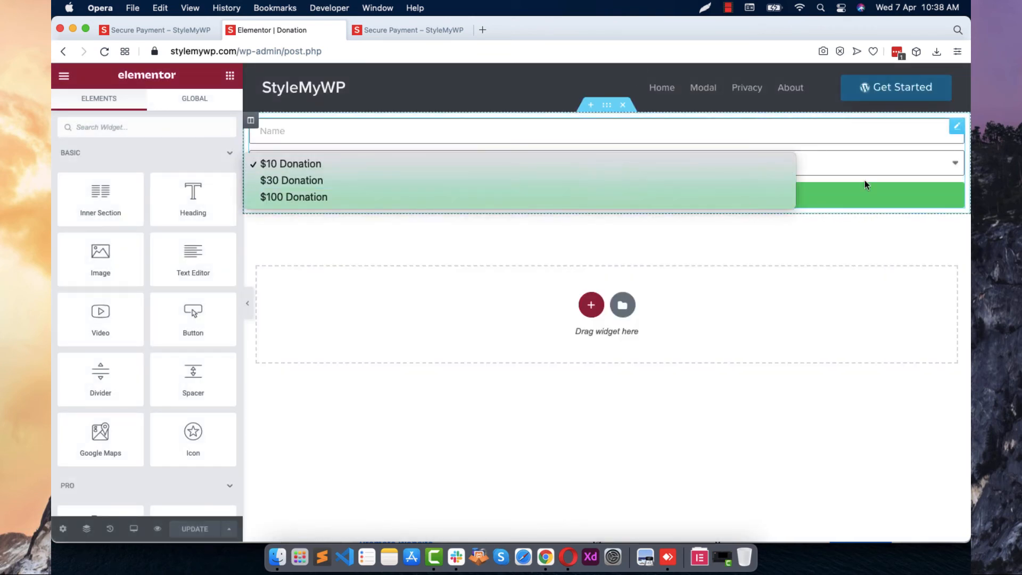
left_click(954, 126)
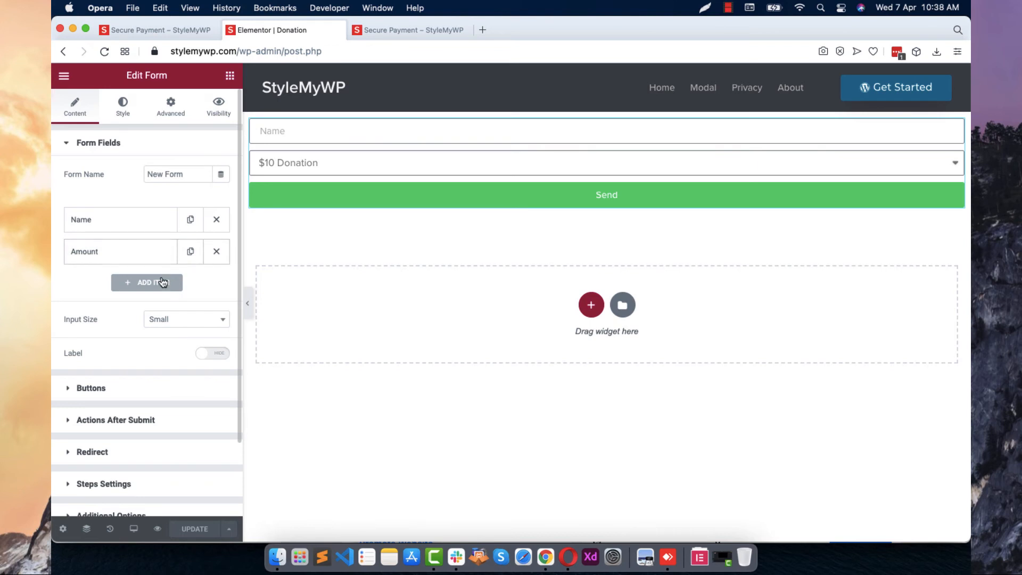
Add a third field to the donation form and set its type to Number
left_click(131, 290)
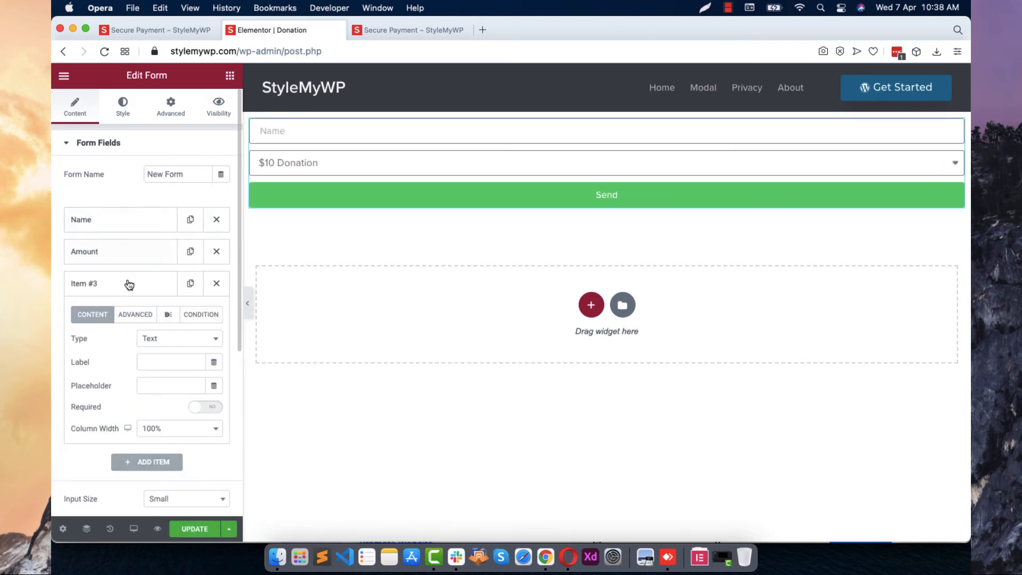
left_click(172, 343)
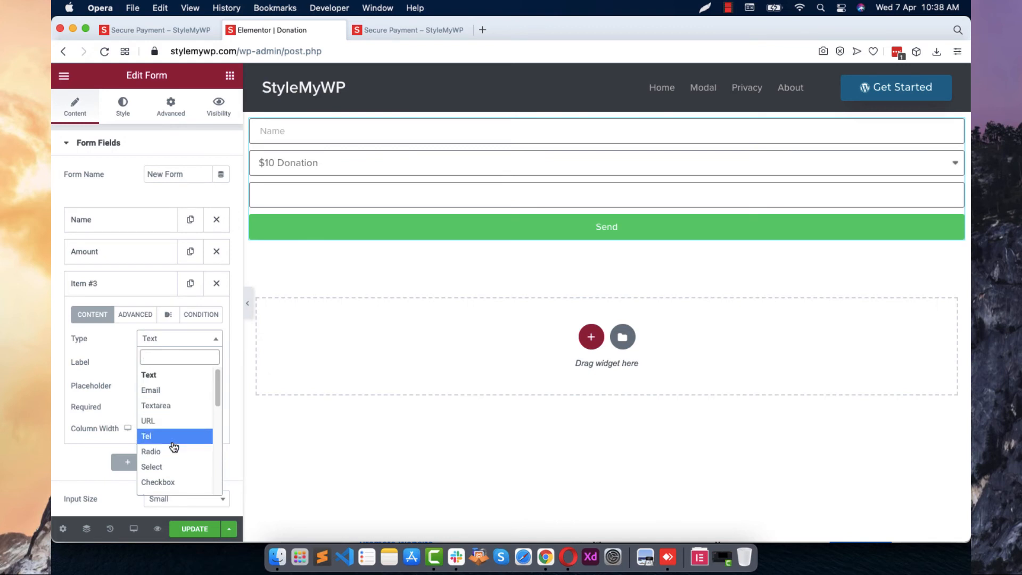
type("num")
key("Return")
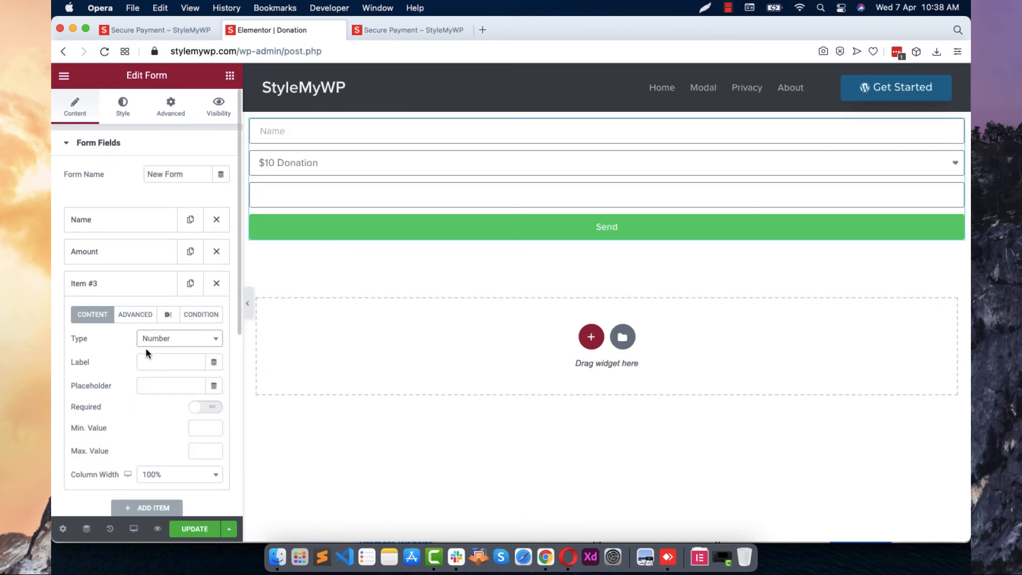
Set the new number field's placeholder to "Custom Amount" and look over its minimum and maximum value settings
left_click(160, 383)
type("Amoun")
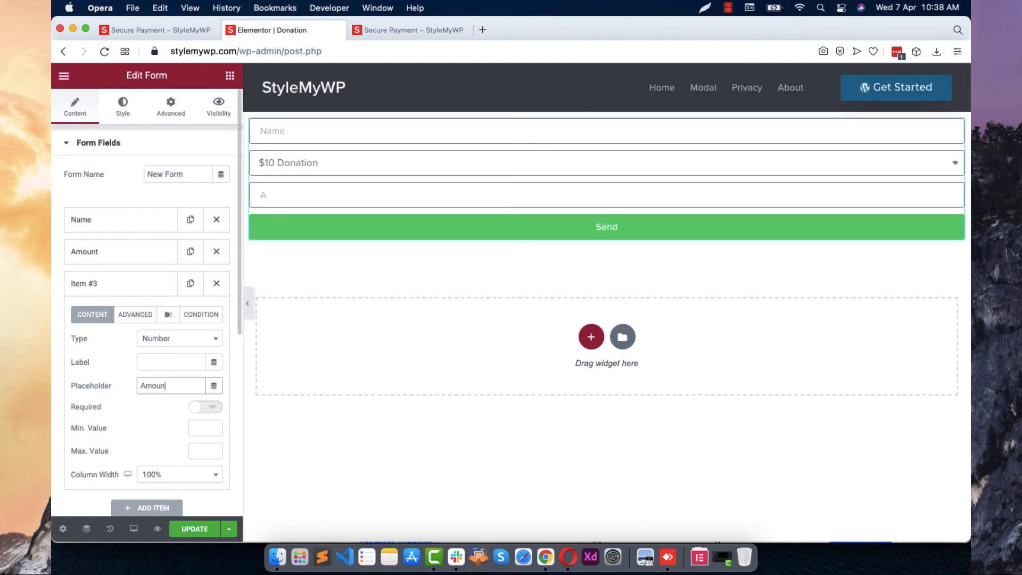
type("t")
type("Custo")
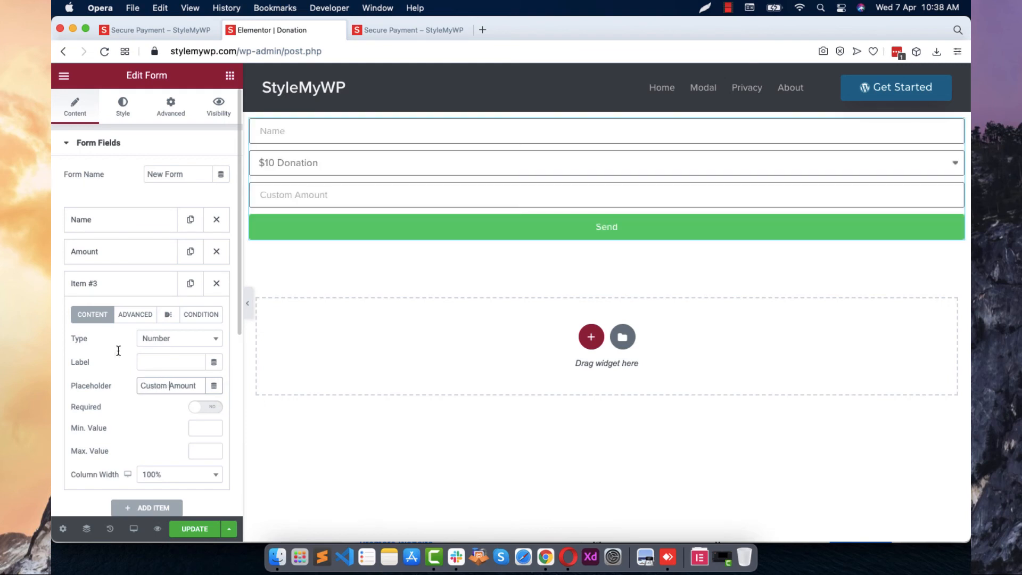
left_click(197, 429)
scroll(169, 453, "down", 3)
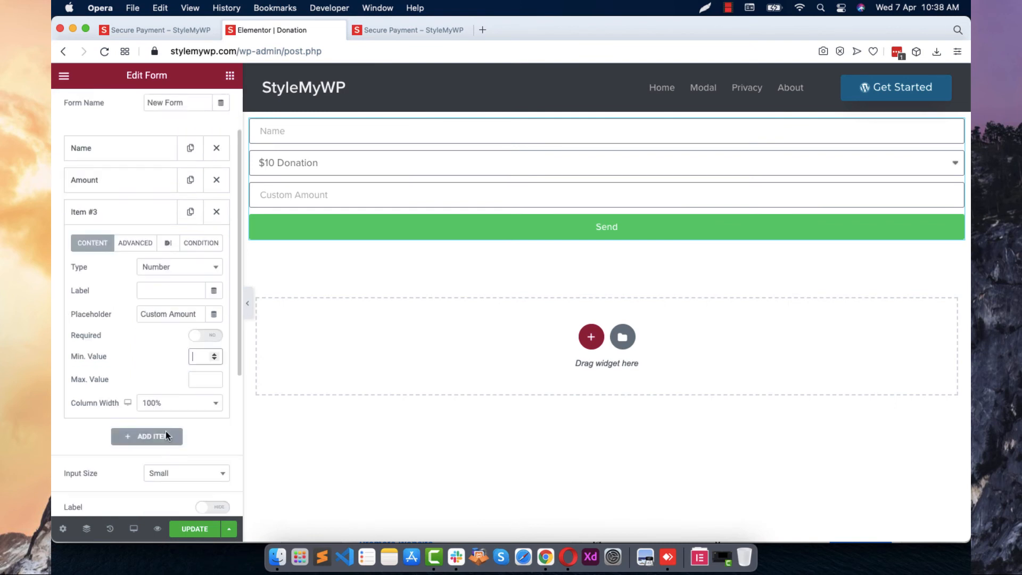
left_click(207, 381)
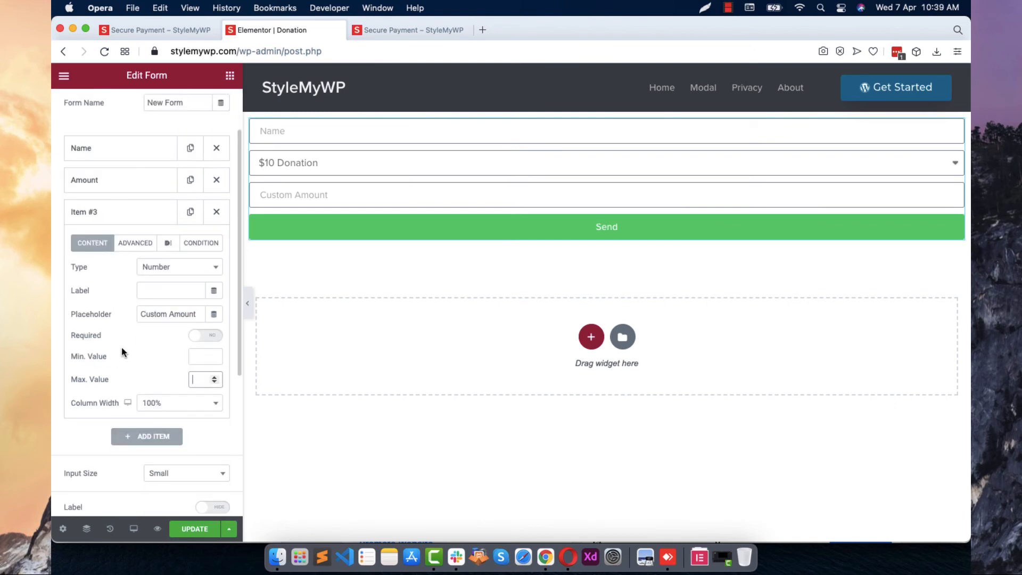
scroll(167, 366, "down", 1)
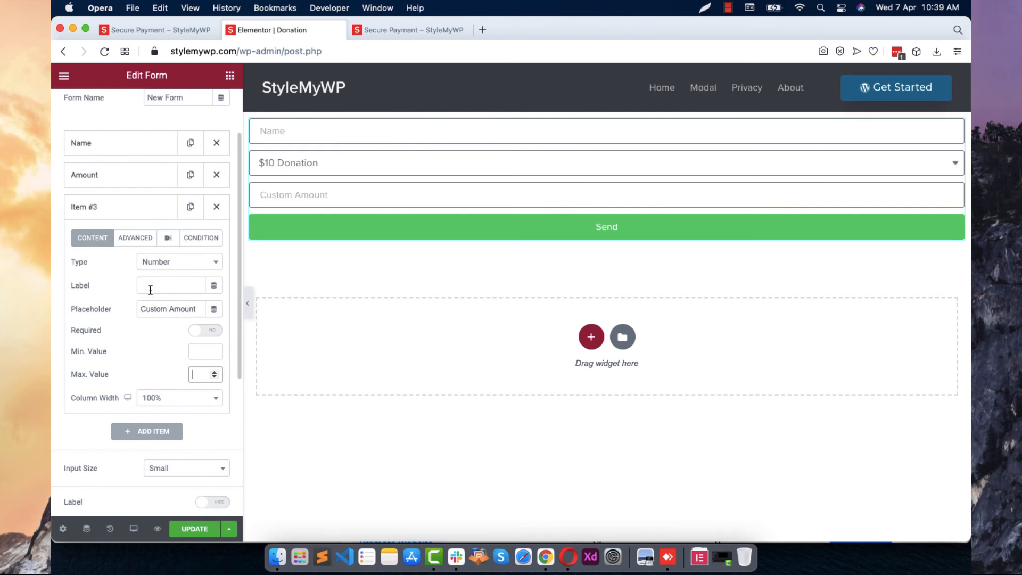
Set the Custom Amount field's ID to "amount2" in its advanced settings
left_click(135, 238)
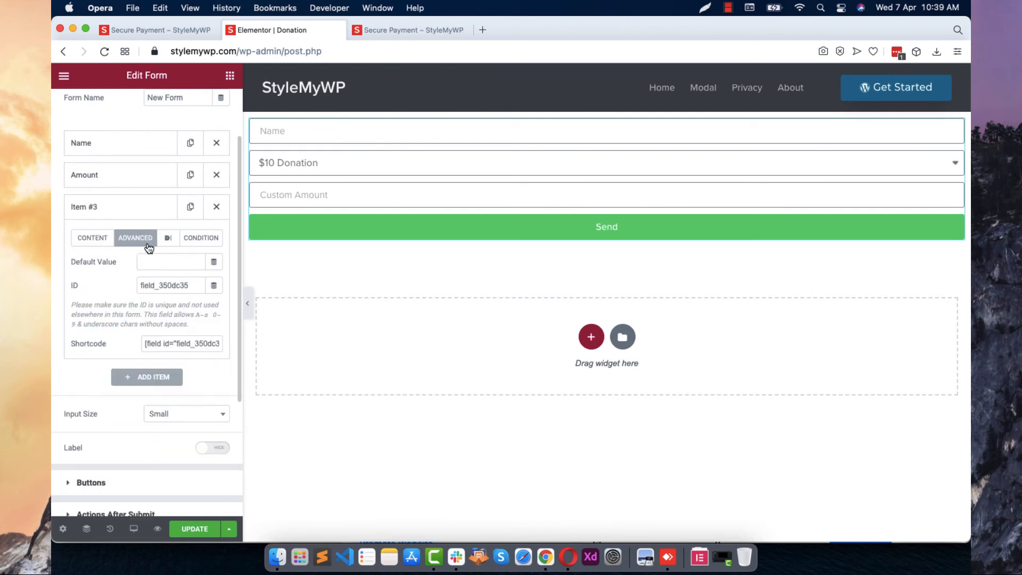
double_click(157, 279)
type("amount2")
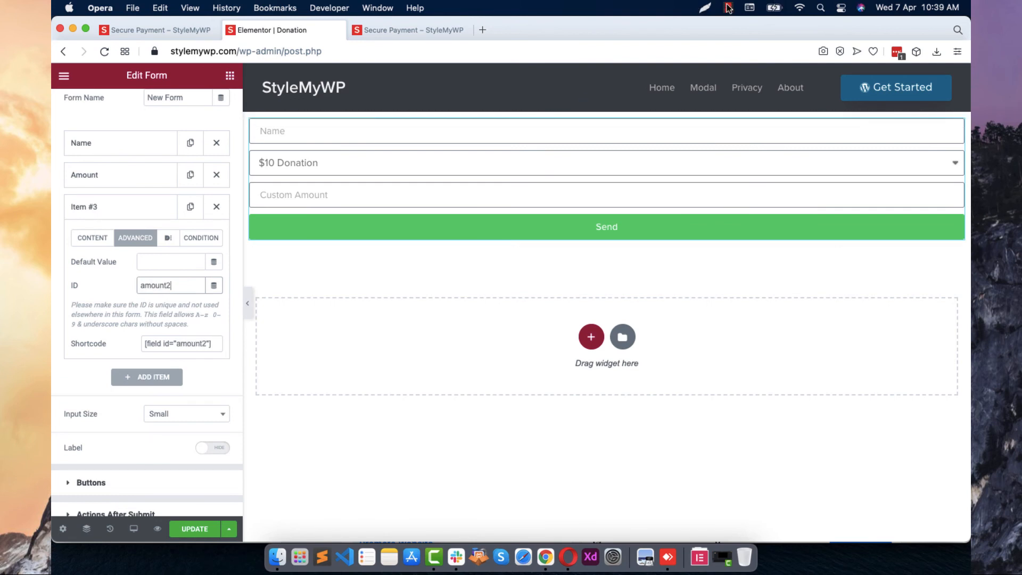
left_click(728, 8)
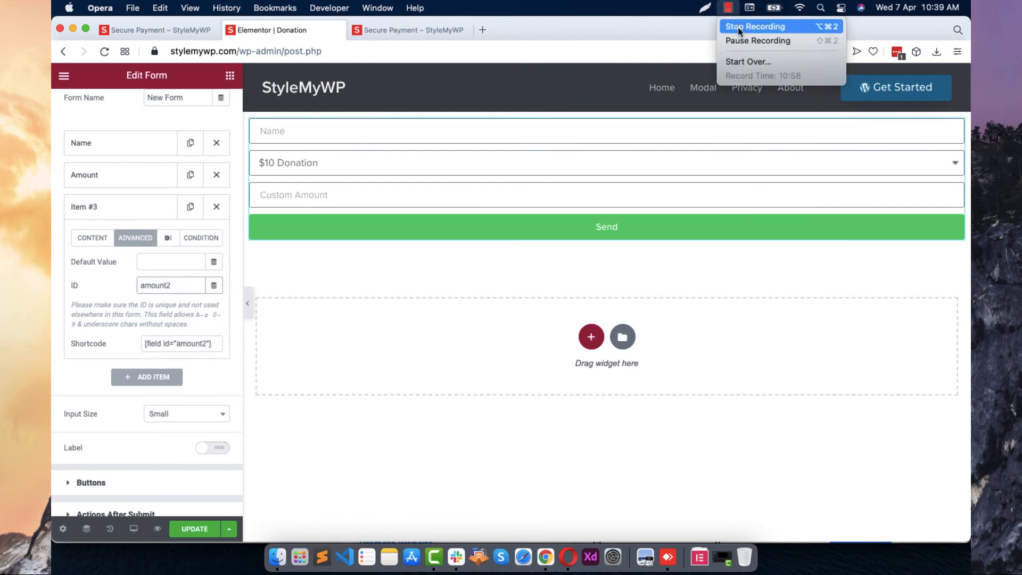
left_click(740, 39)
Make the field shortcode in the donation form's redirect URL point to the amount2 field and update the page
double_click(185, 287)
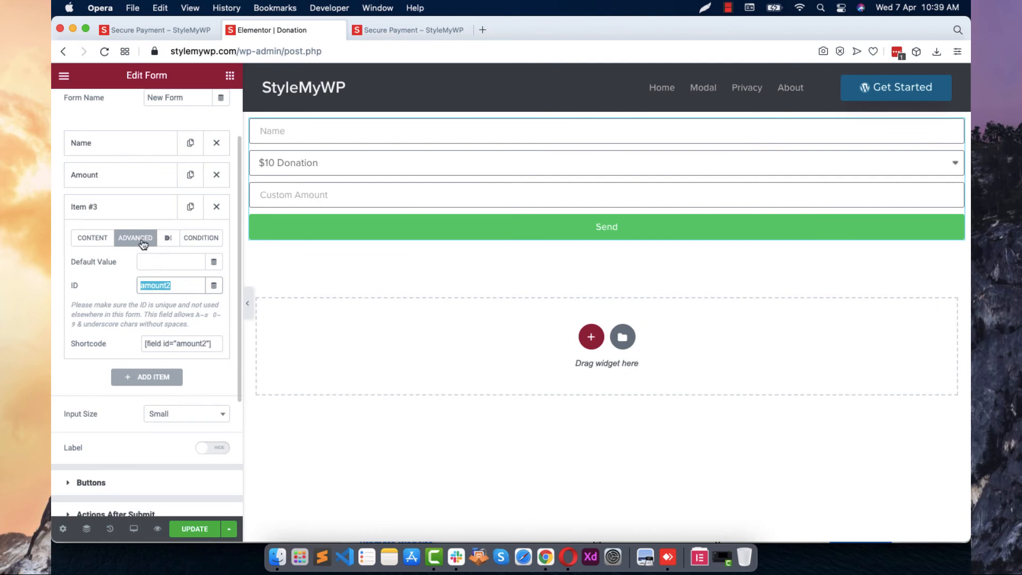
left_click(112, 213)
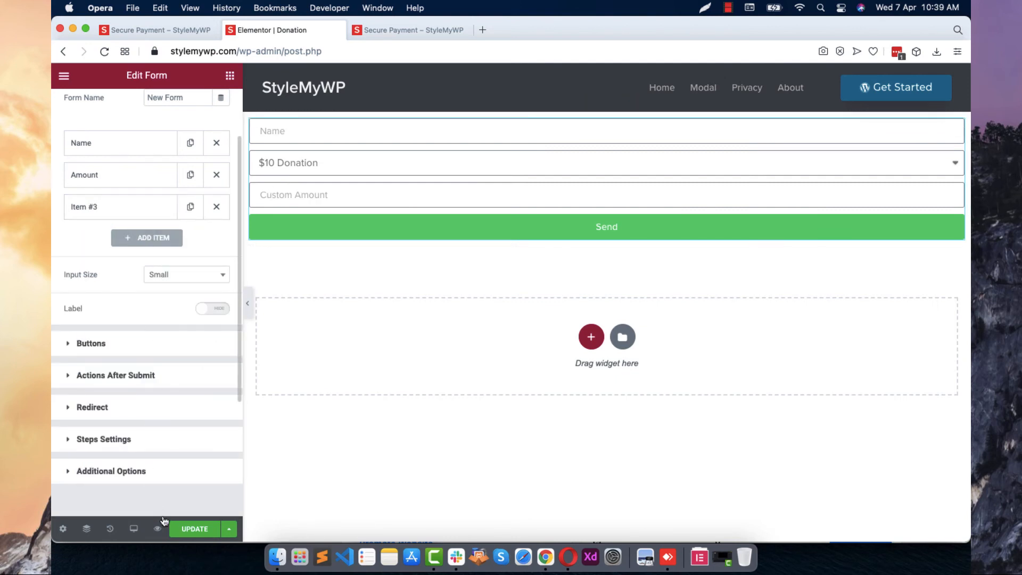
left_click(122, 399)
left_click_drag(193, 284, 290, 285)
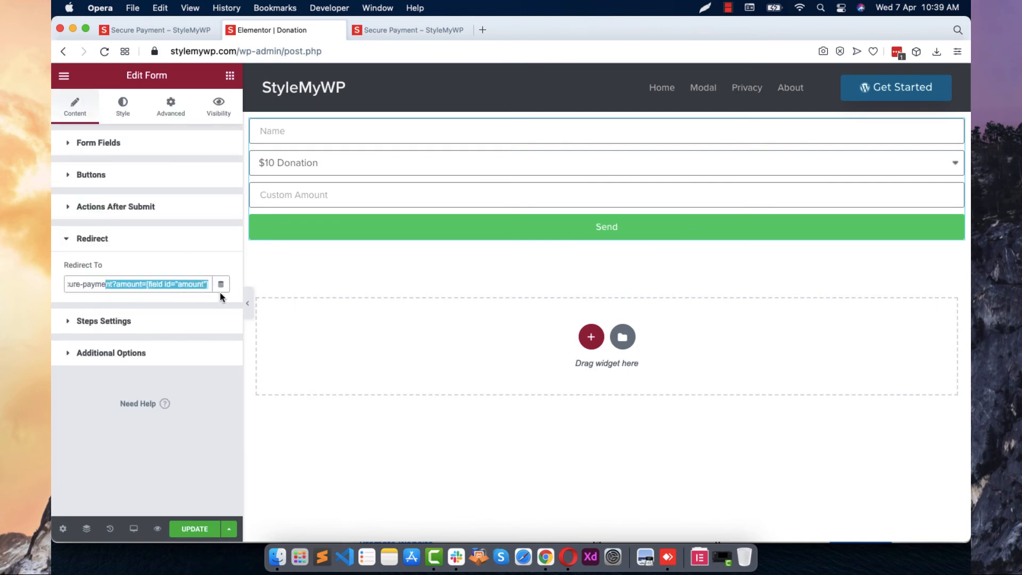
left_click(205, 284)
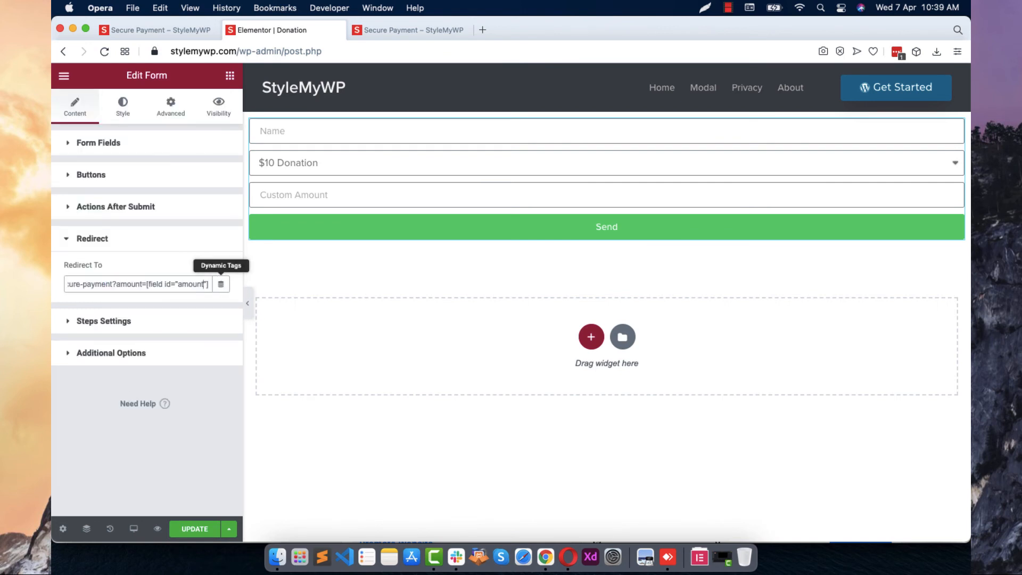
left_click(191, 527)
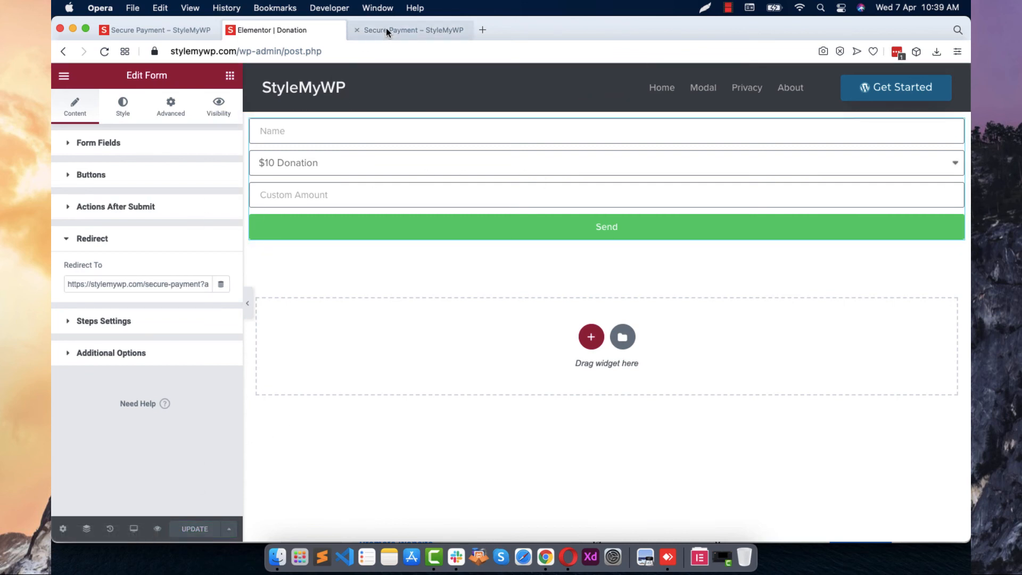
Preview the donation page and fill the name field with the sample text "dfd"
left_click(158, 527)
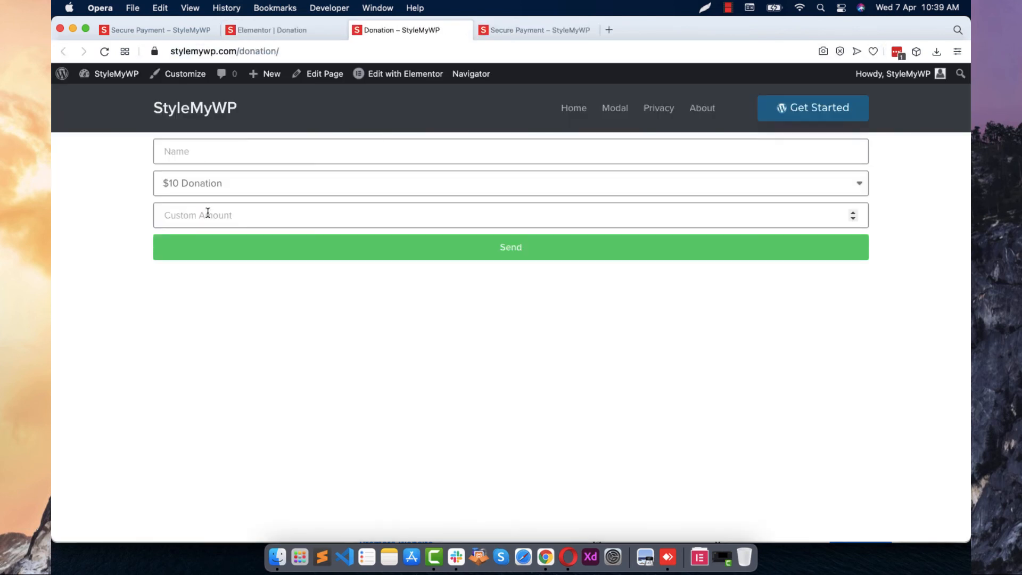
left_click(210, 144)
left_click(197, 184)
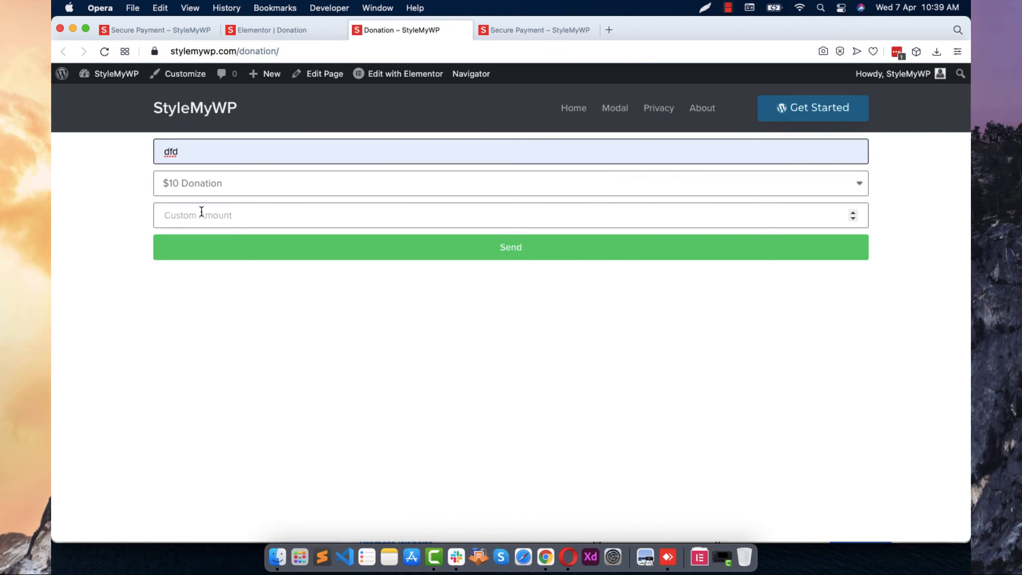
Open the Secure Payment page in Elementor and expand the settings of its form's PayPal field
left_click(522, 34)
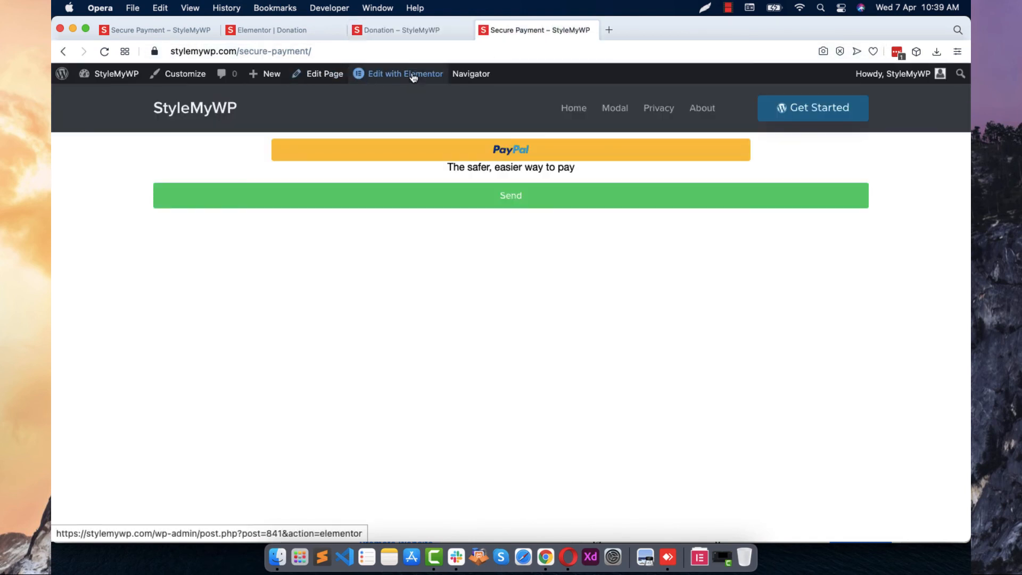
left_click(413, 77)
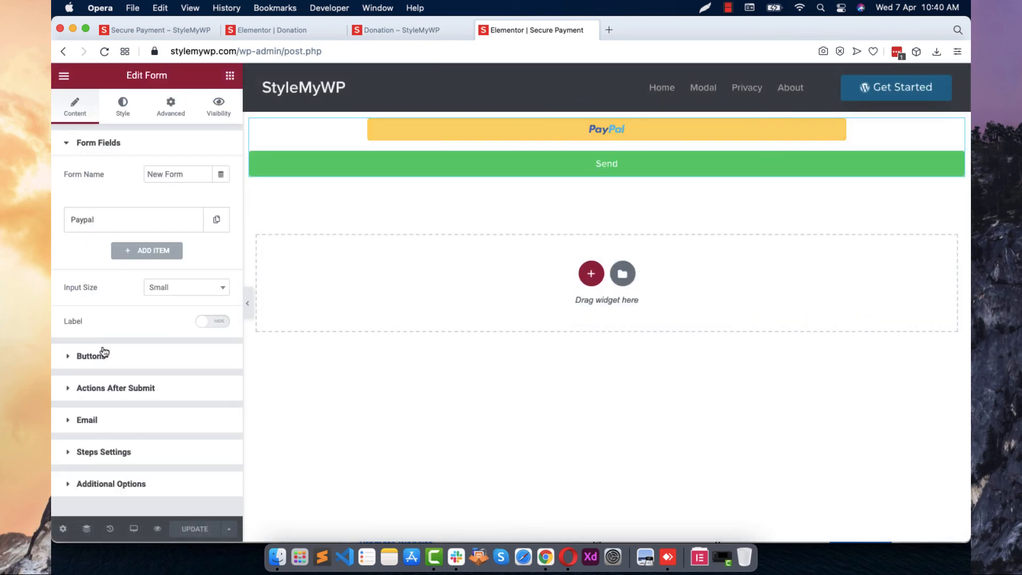
left_click(106, 220)
scroll(131, 414, "down", 1)
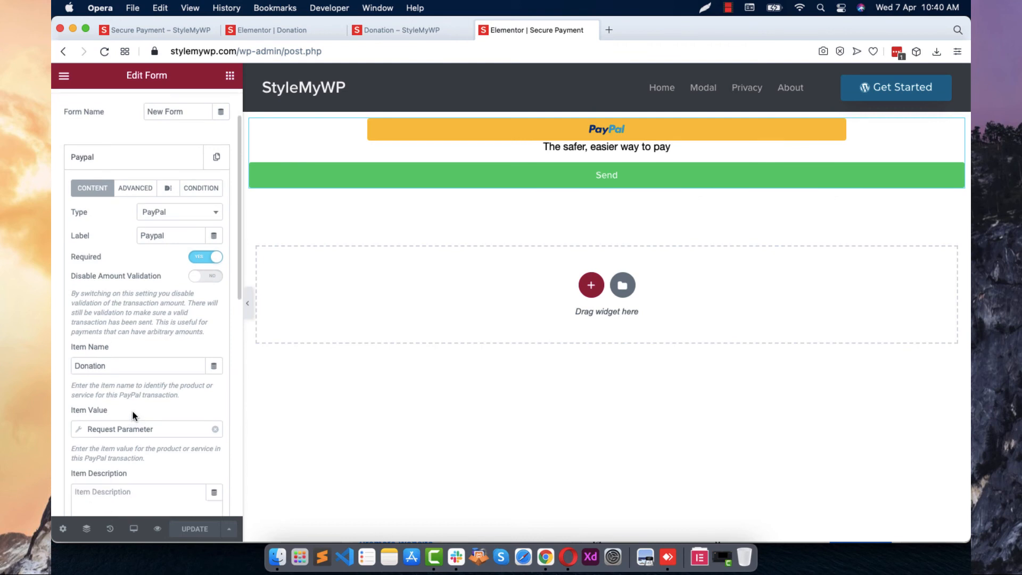
Set the request parameter name of the PayPal item value to "amount2" and update the page
left_click(124, 429)
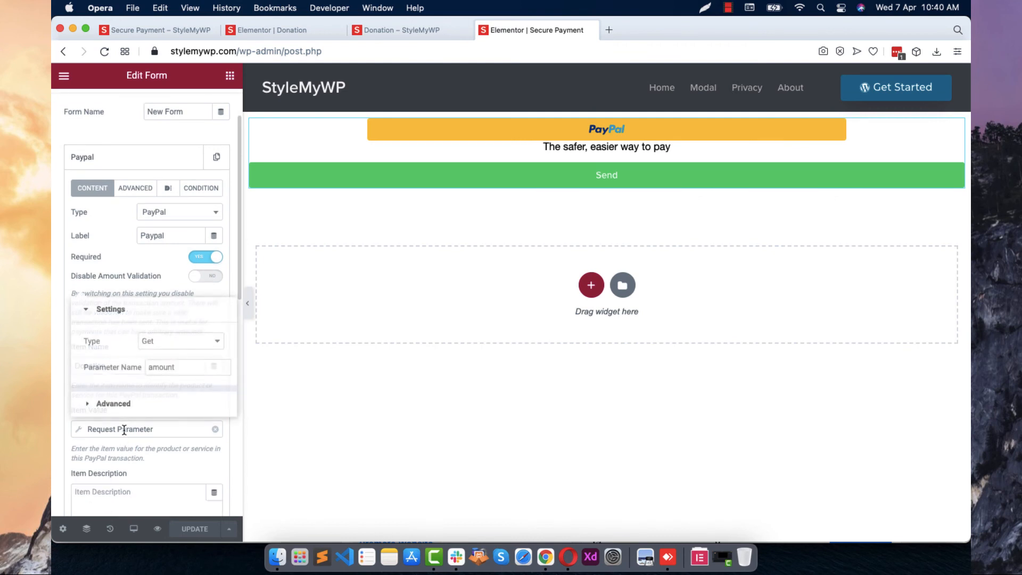
left_click(177, 368)
type("2")
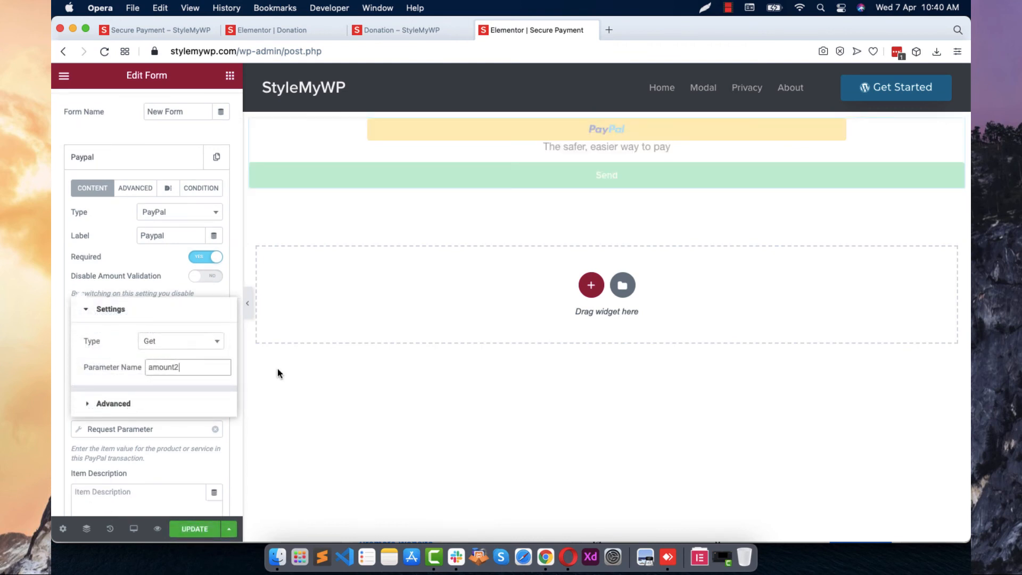
left_click(183, 532)
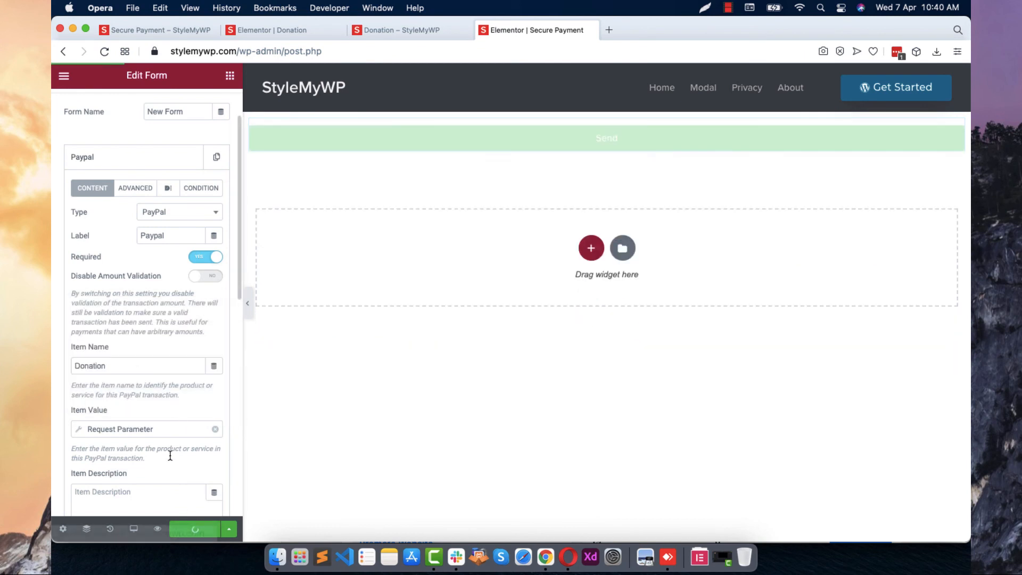
left_click(158, 429)
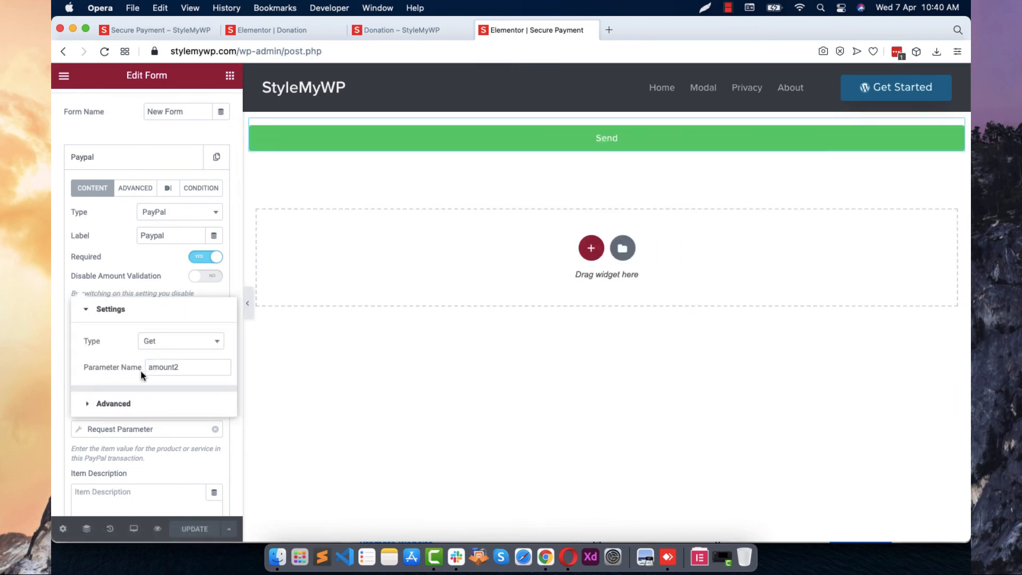
Choose the $30 Donation option on the previewed donation page and reload the page
left_click(402, 29)
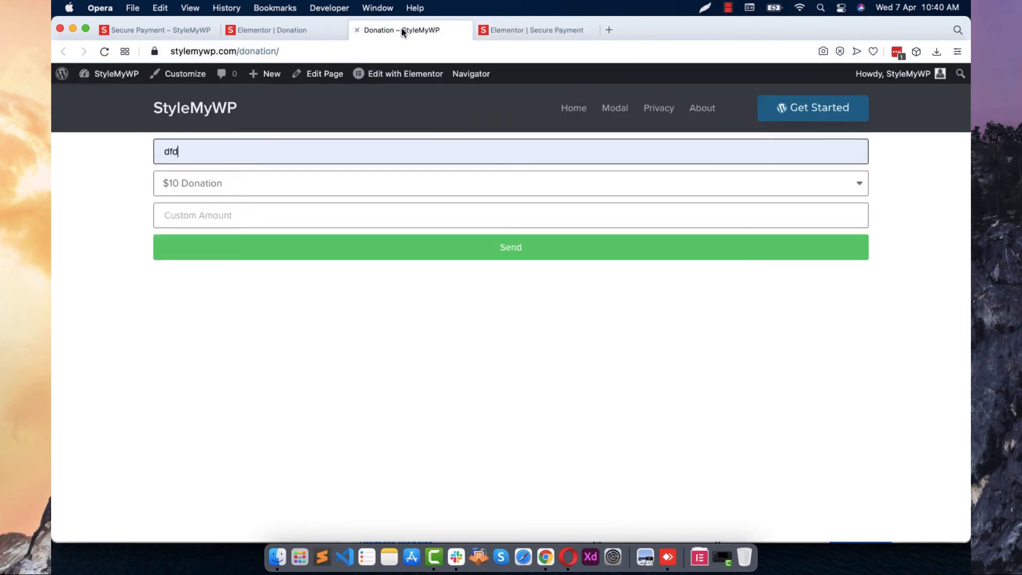
left_click(215, 192)
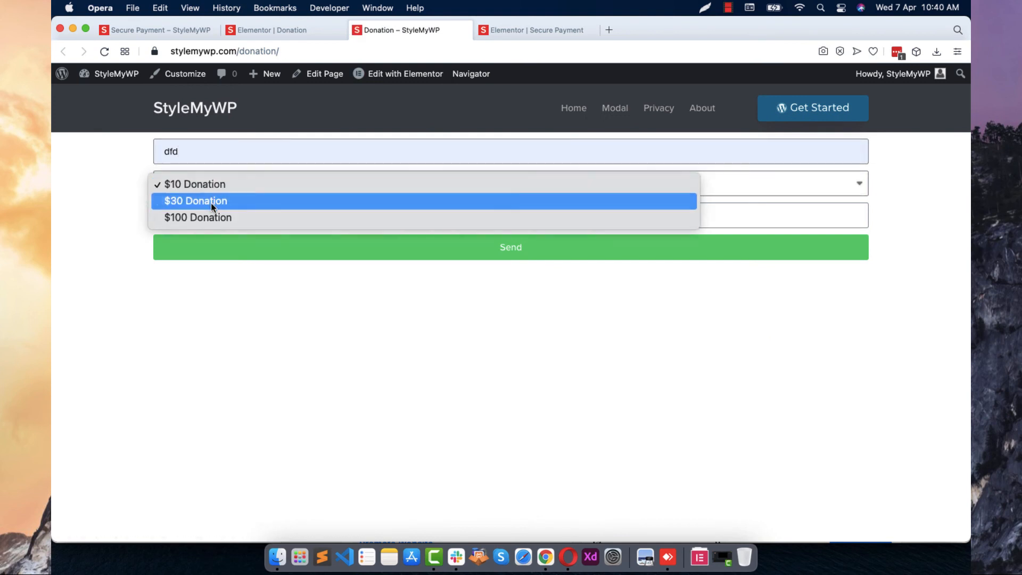
left_click(211, 203)
right_click(210, 271)
left_click(233, 307)
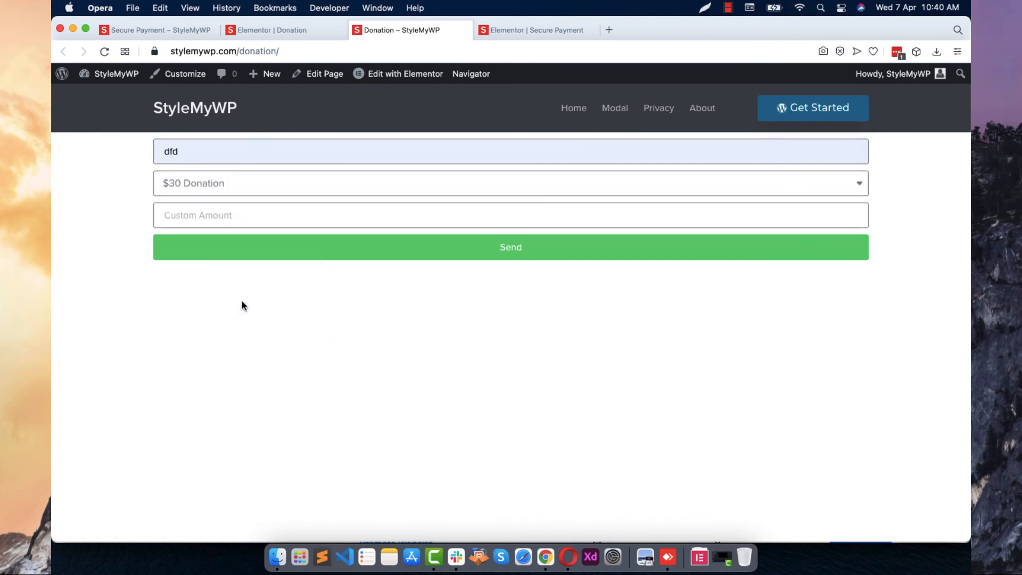
Submit the donation form with "dfd" as the name, the $10 Donation option and a custom amount of 35
left_click(213, 155)
left_click(156, 184)
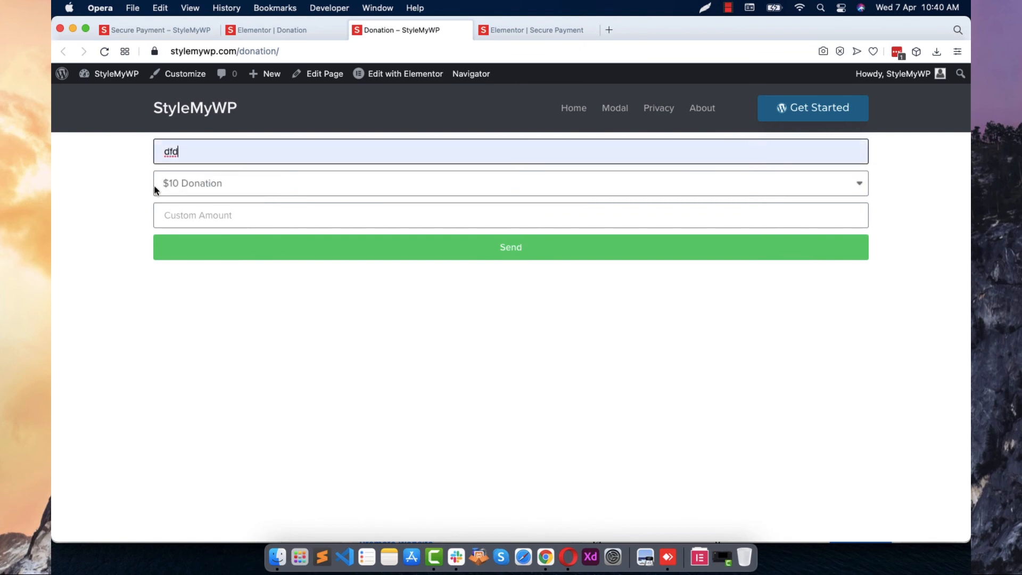
left_click(226, 184)
left_click(349, 289)
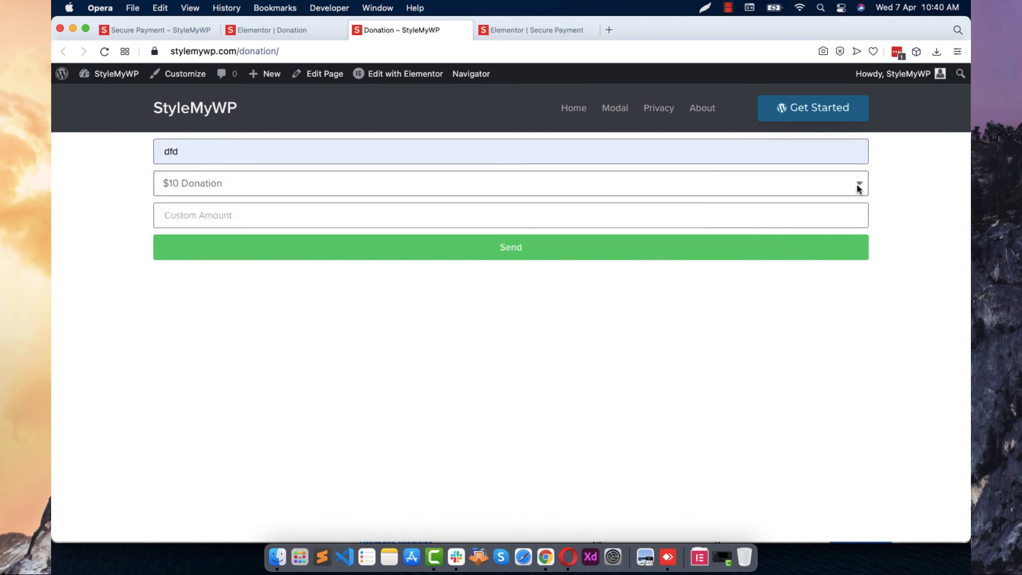
left_click(244, 215)
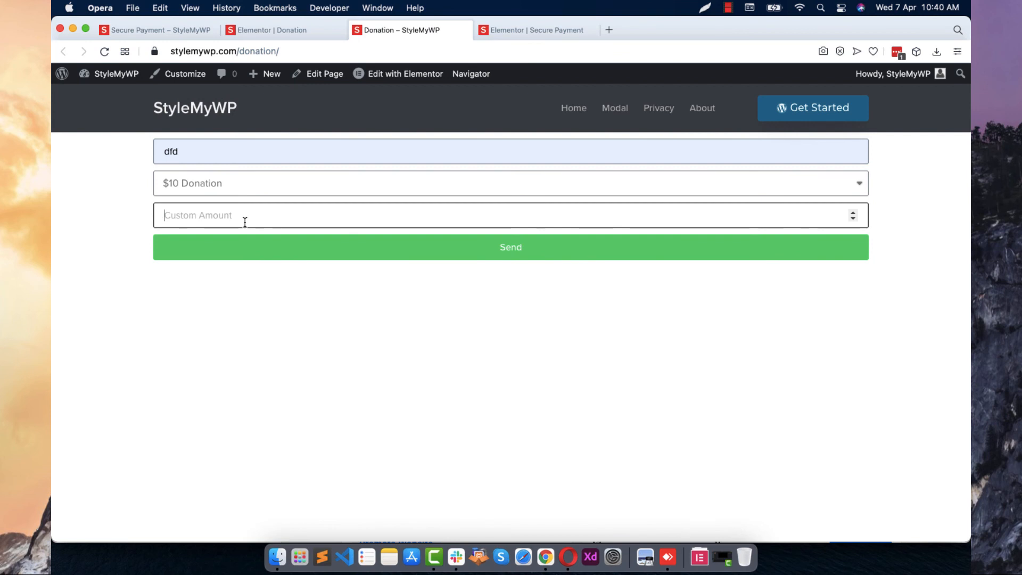
type("35")
left_click(386, 248)
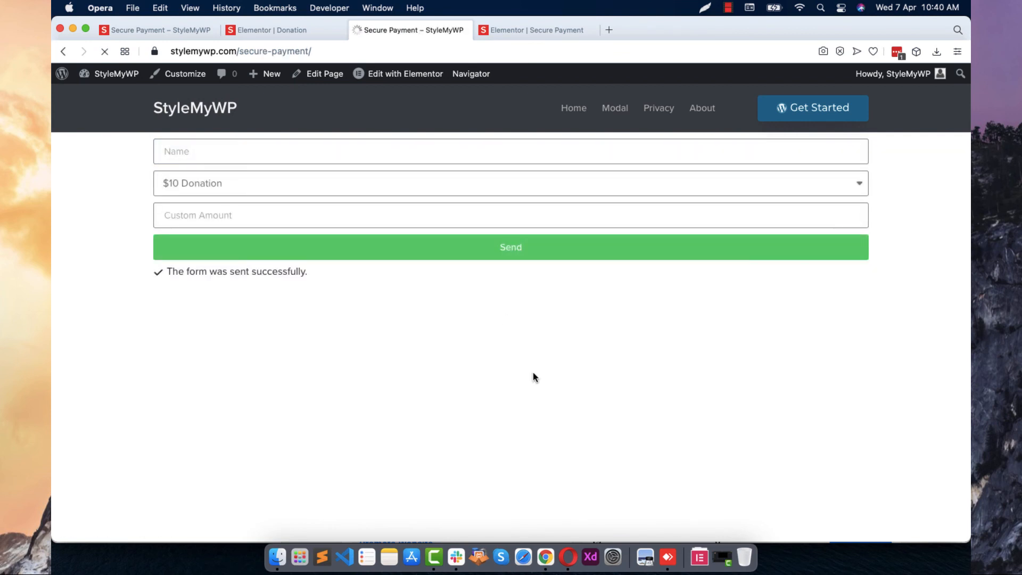
Start the PayPal checkout on the secure payment page and inspect the page's URL
left_click(511, 151)
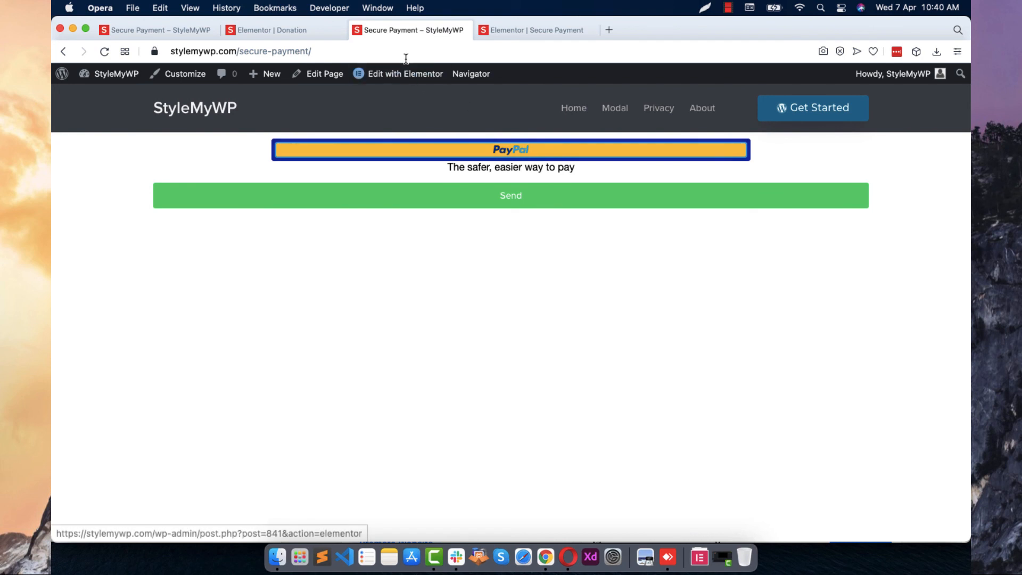
left_click(379, 55)
left_click(410, 160)
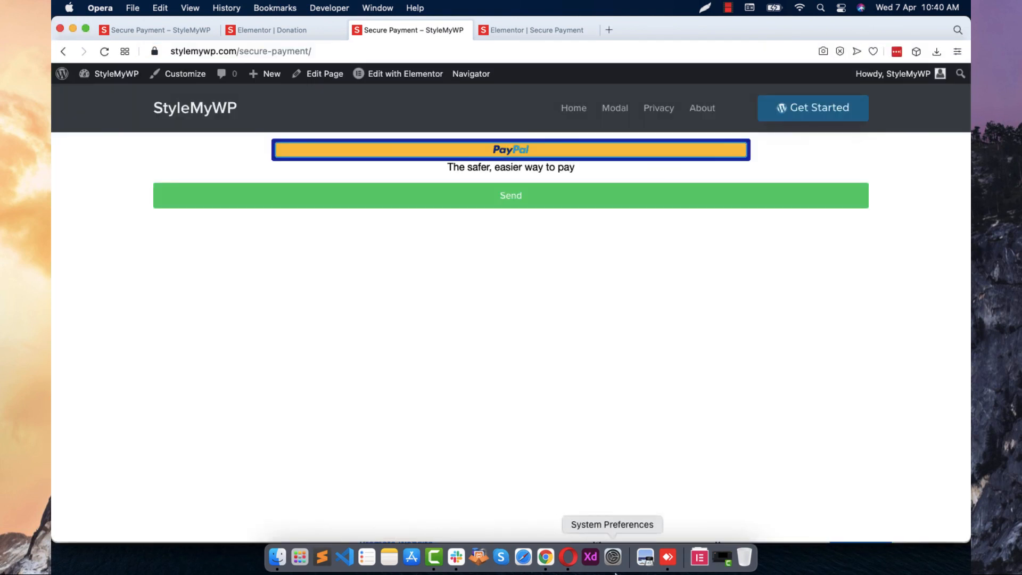
right_click(546, 557)
left_click(458, 499)
right_click(568, 558)
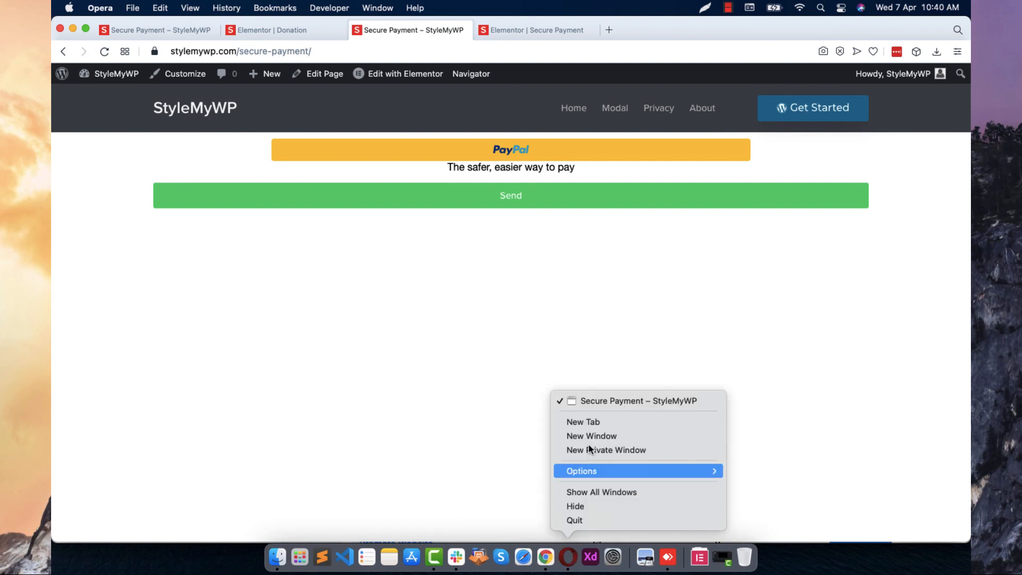
left_click(512, 313)
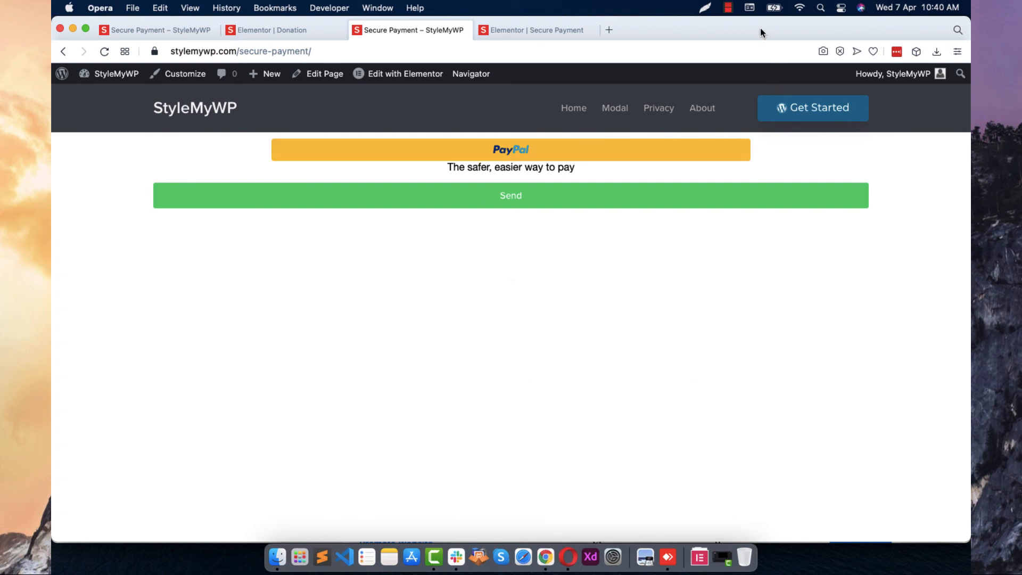
left_click(731, 7)
left_click(740, 39)
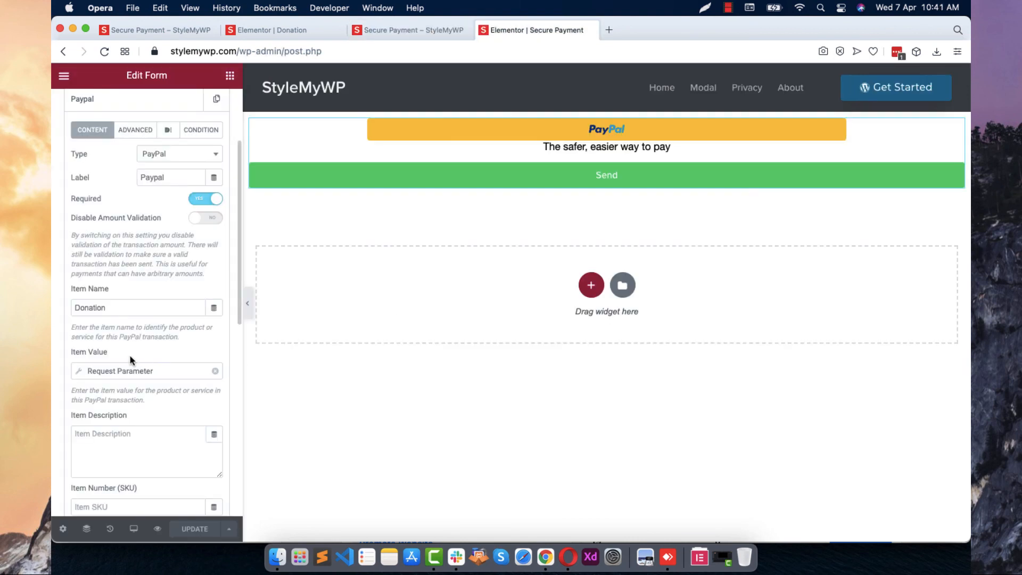
Compare the amount parameter in the payment page's URL with the request parameter name in the PayPal item value settings
left_click(405, 30)
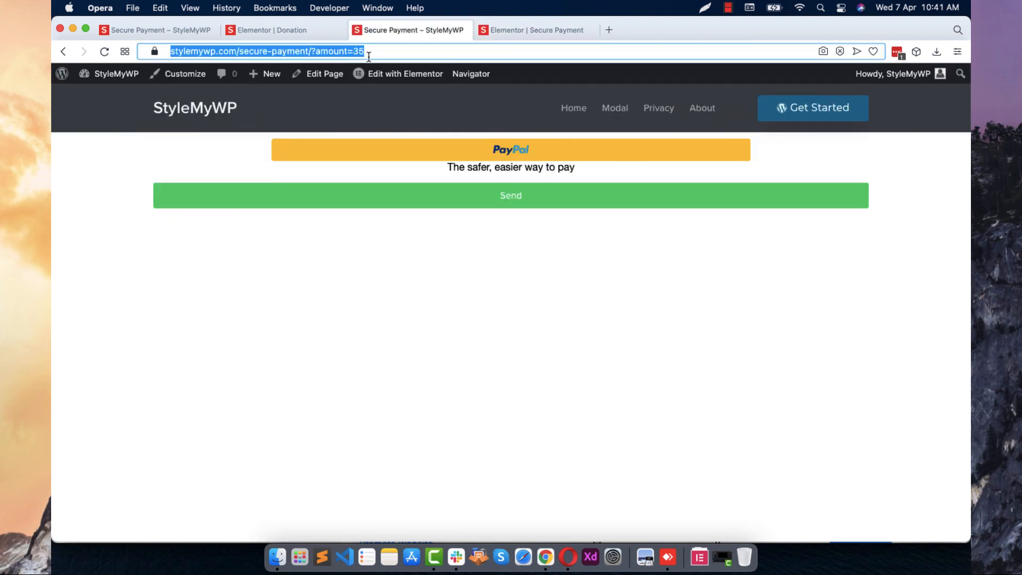
double_click(317, 52)
left_click(519, 30)
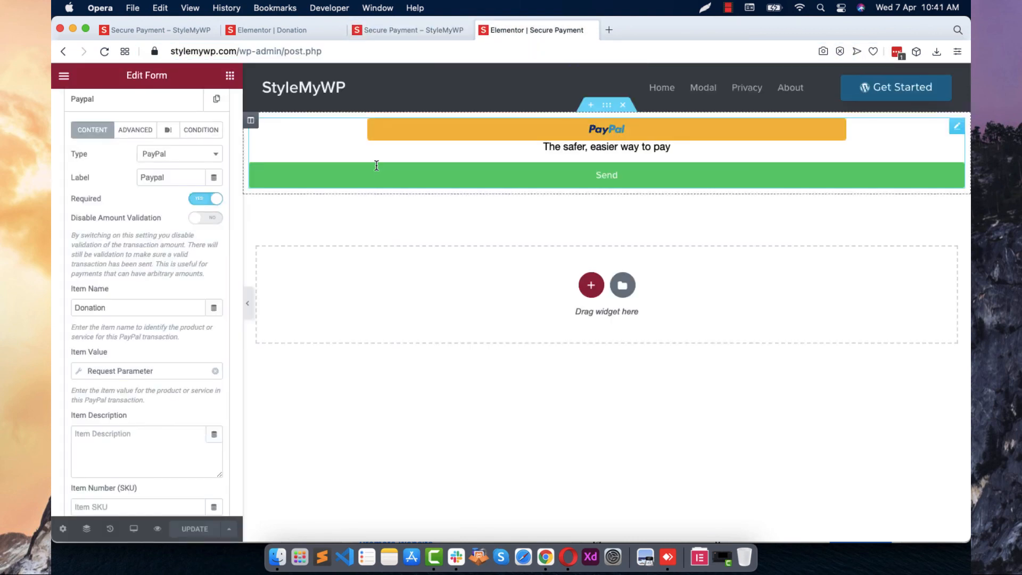
left_click(155, 374)
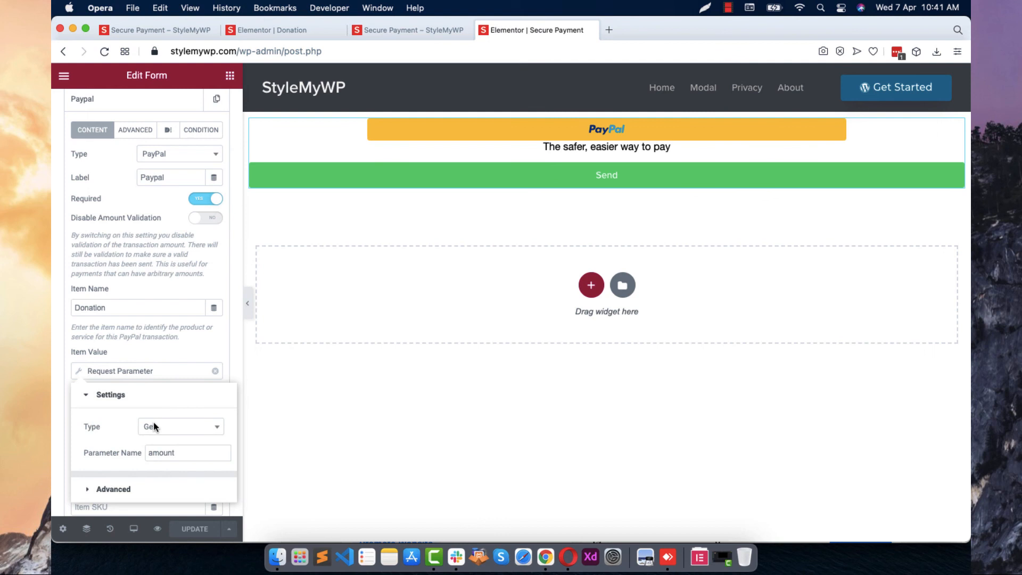
left_click(182, 452)
left_click(173, 357)
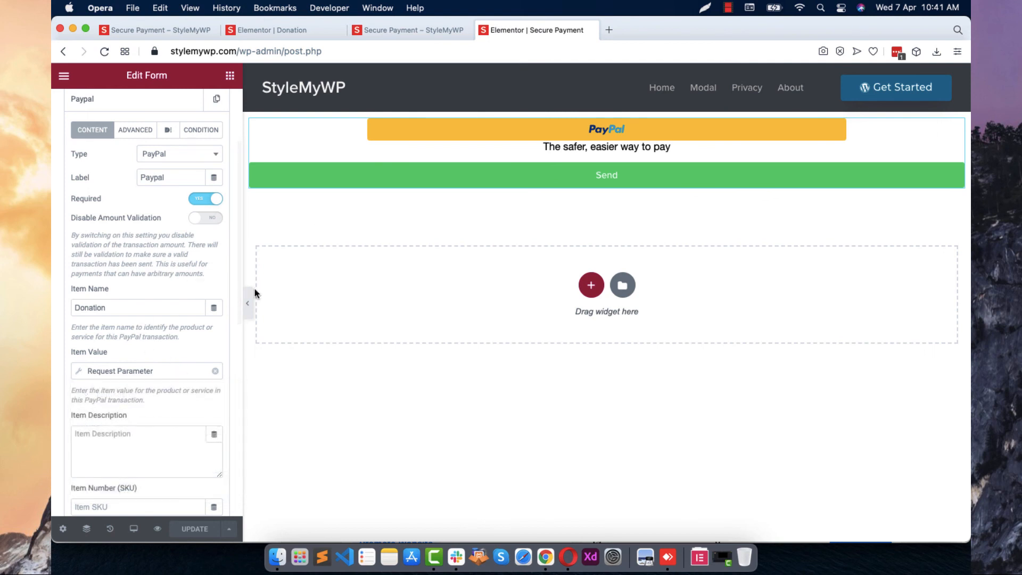
left_click(179, 377)
left_click(239, 406)
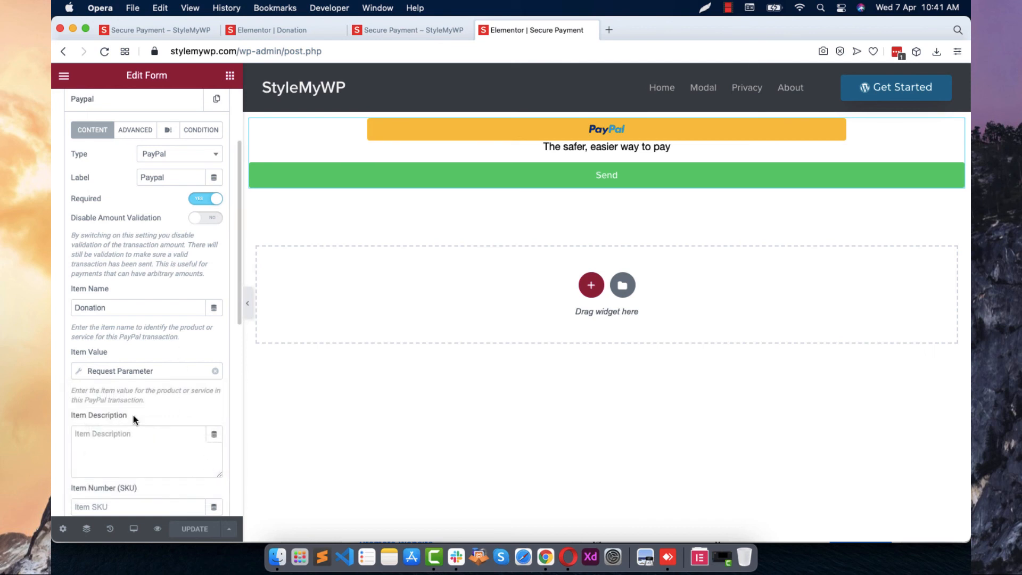
Reload the secure payment page from its URL with the amount parameter, and open the donation page at stylemywp.com/donation/
left_click(420, 30)
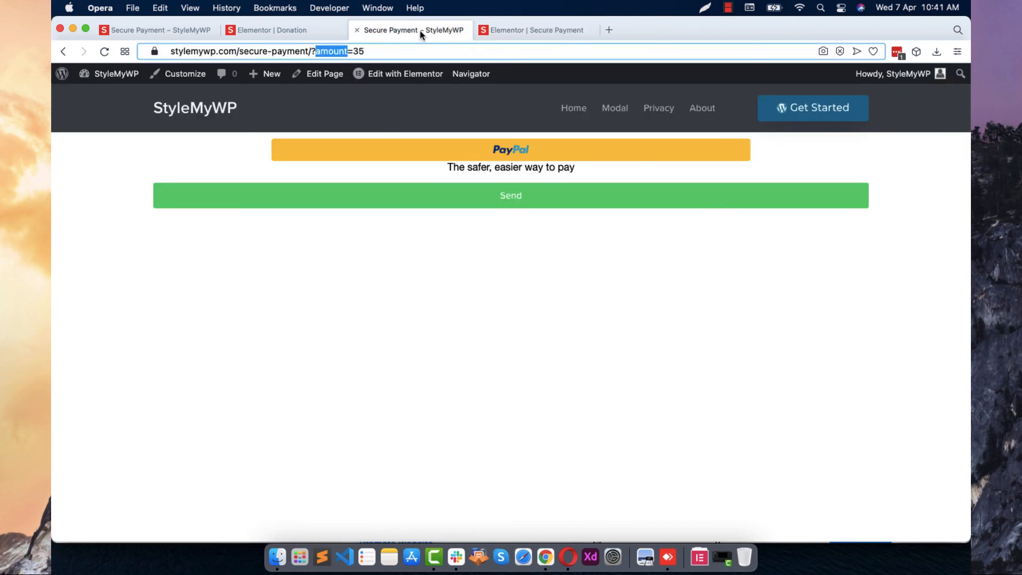
left_click(354, 53)
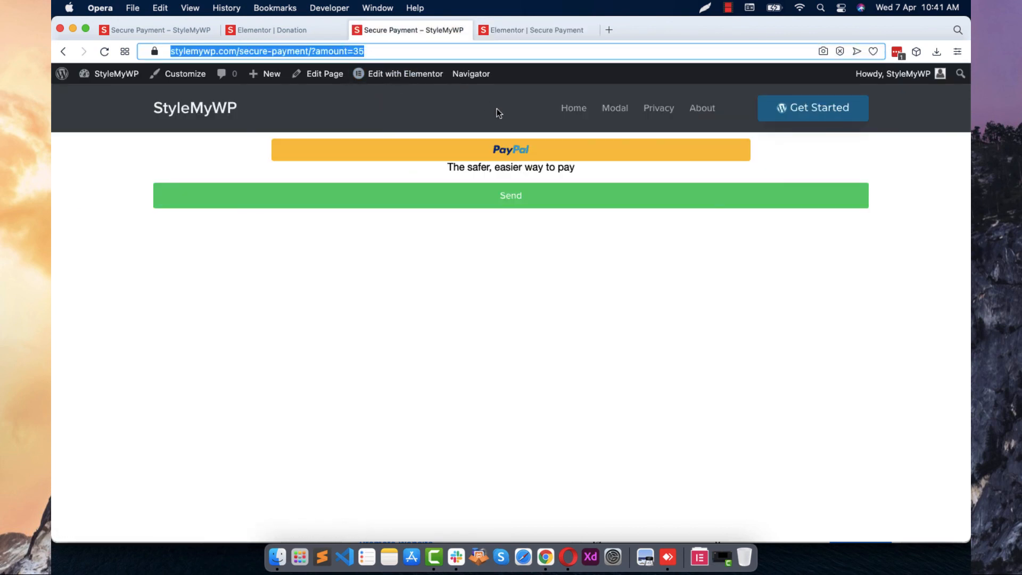
key("Return")
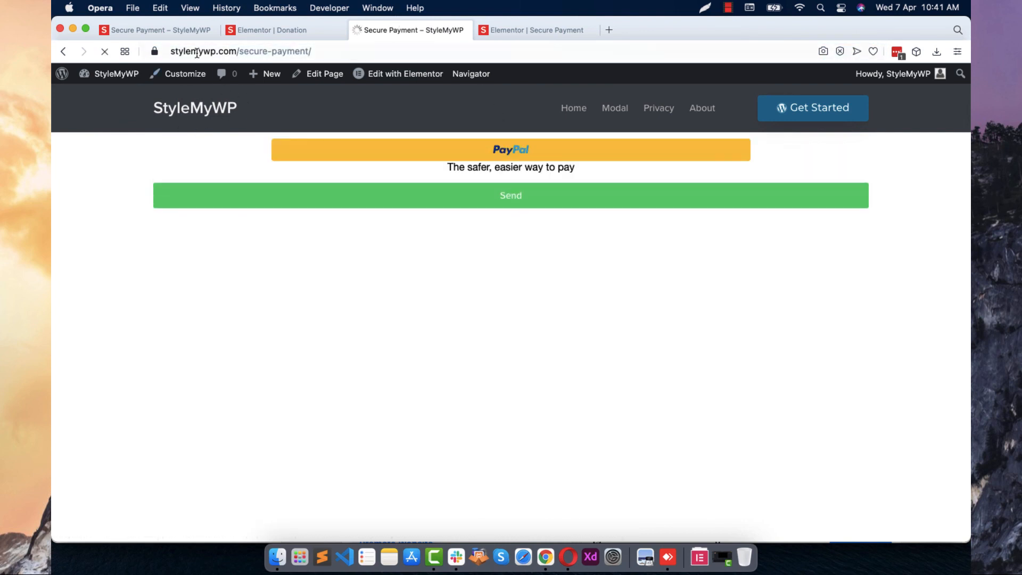
left_click(293, 50)
left_click_drag(238, 52, 436, 60)
type("d")
key("Return")
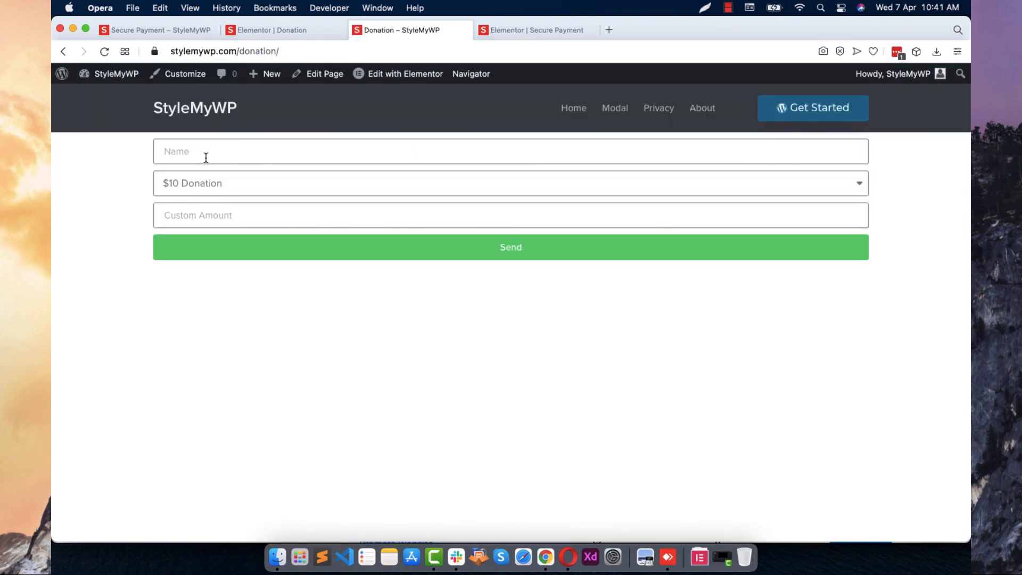
Submit the donation form with "dfd" as the name and a custom amount of 89, and look over the PayPal guest checkout
left_click(206, 158)
left_click(205, 181)
left_click(216, 227)
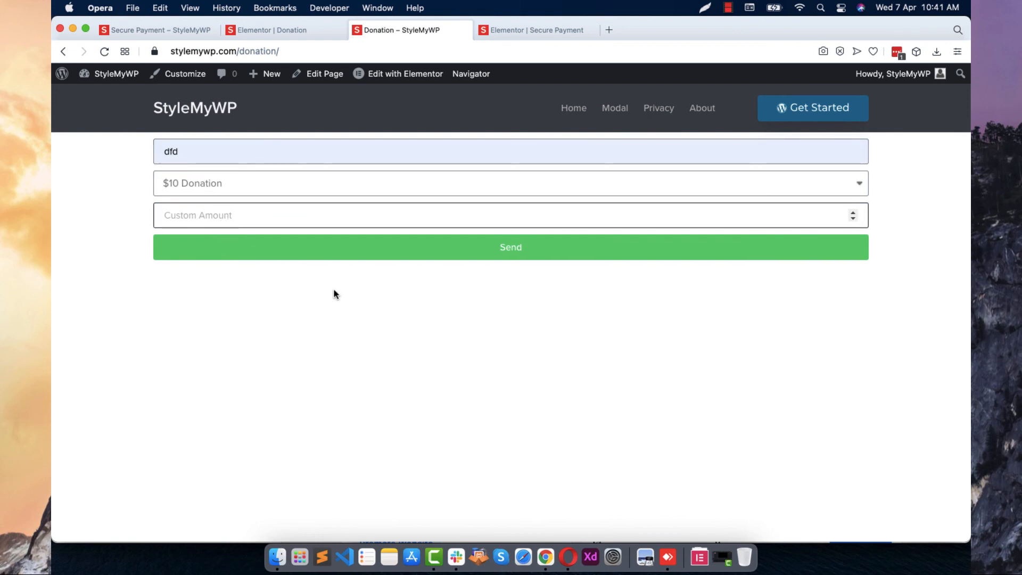
type("89")
left_click(377, 238)
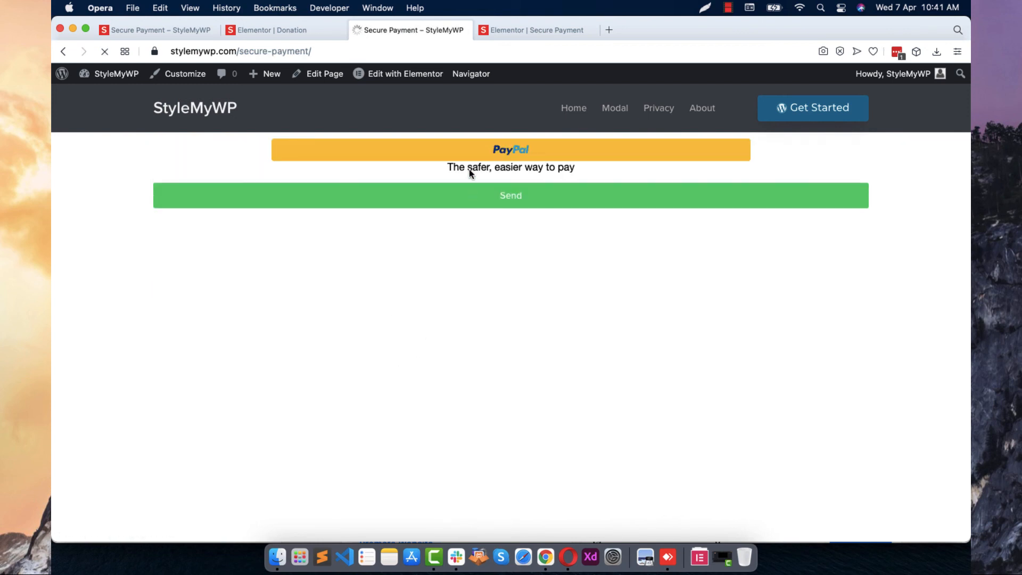
left_click(504, 149)
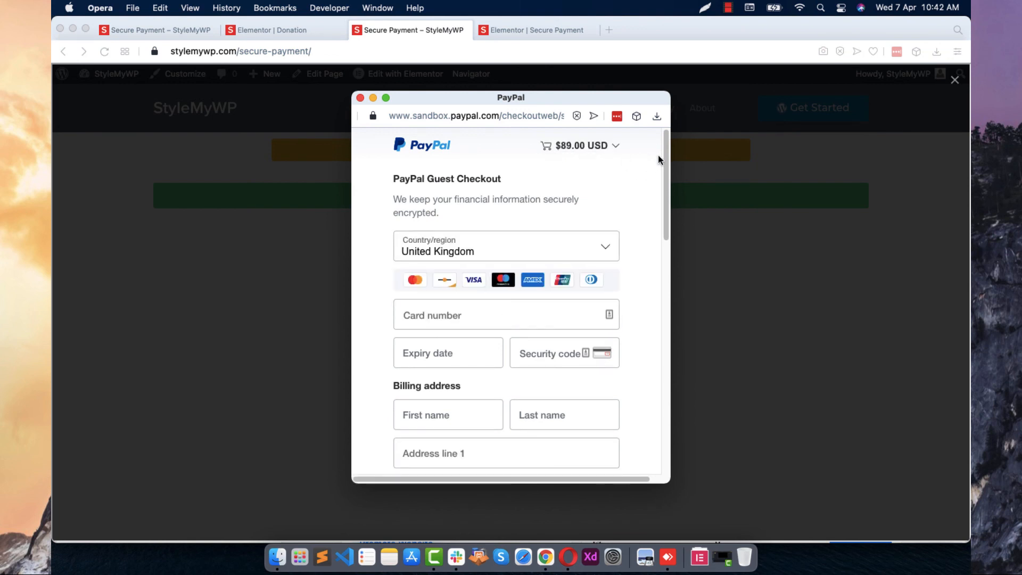
left_click_drag(666, 155, 662, 252)
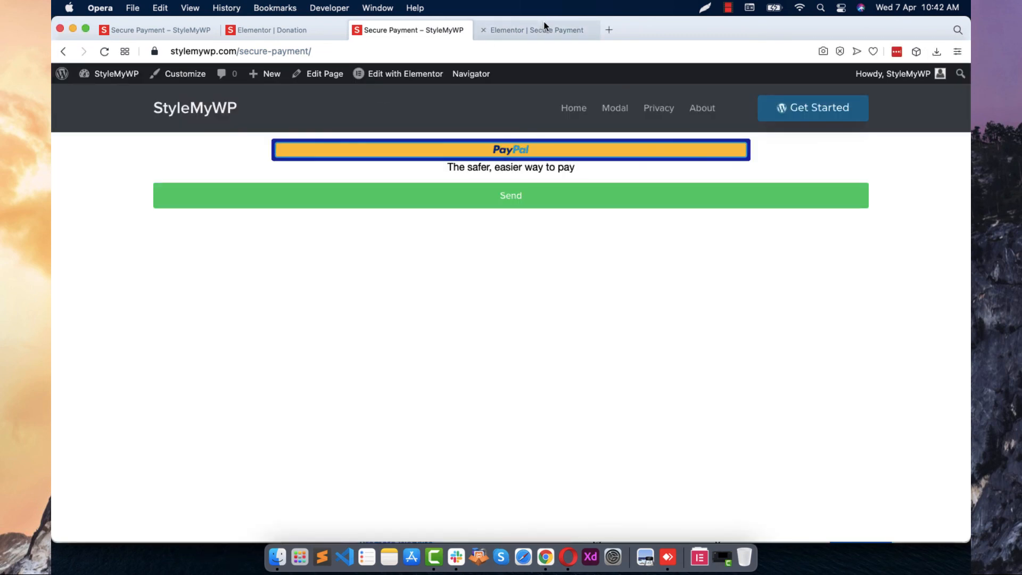